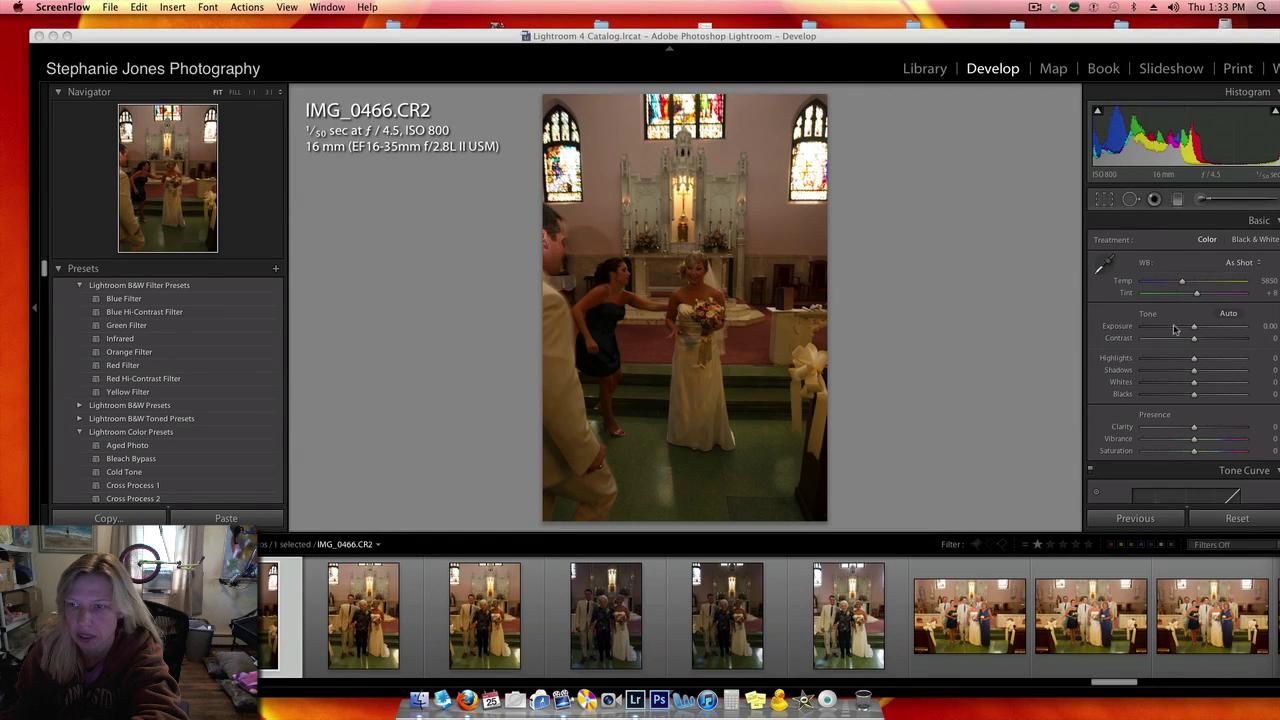
Open IMG_0471 and neutralize its yellow cast from a neutral spot (Temp 2980)
{"action": "left_click", "coordinate": [800, 630]}
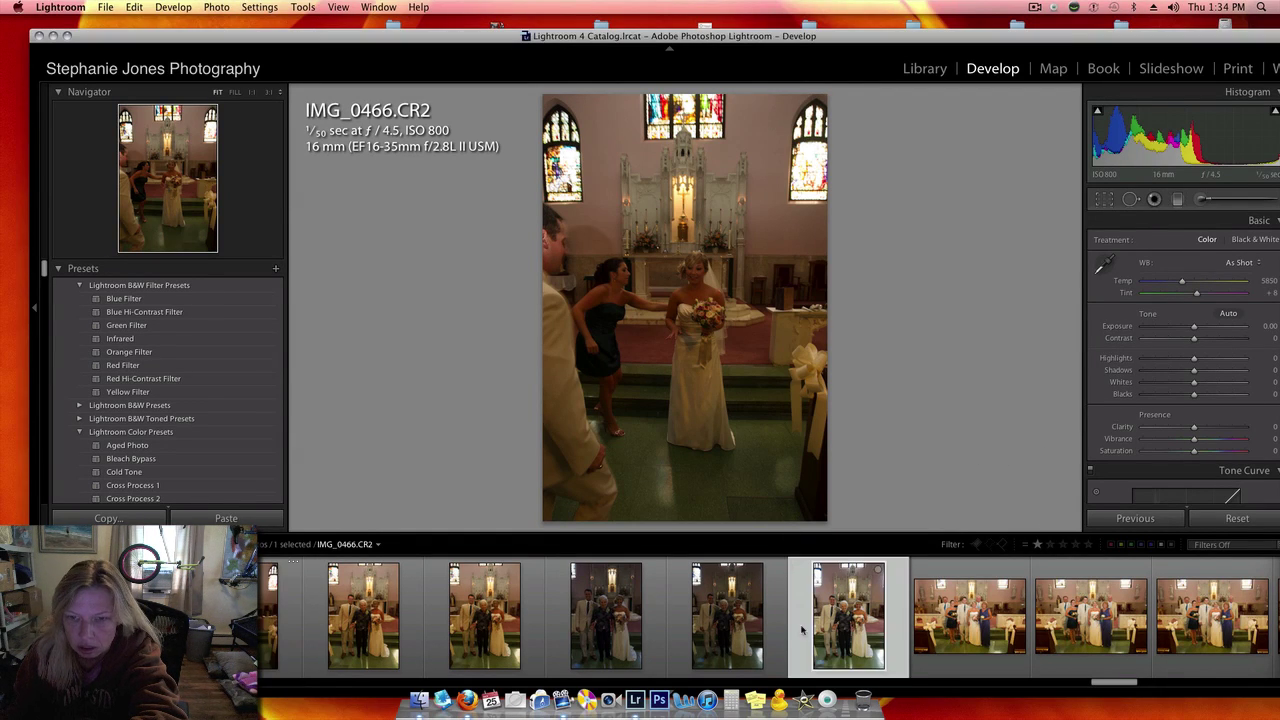
{"action": "left_click", "coordinate": [1100, 262]}
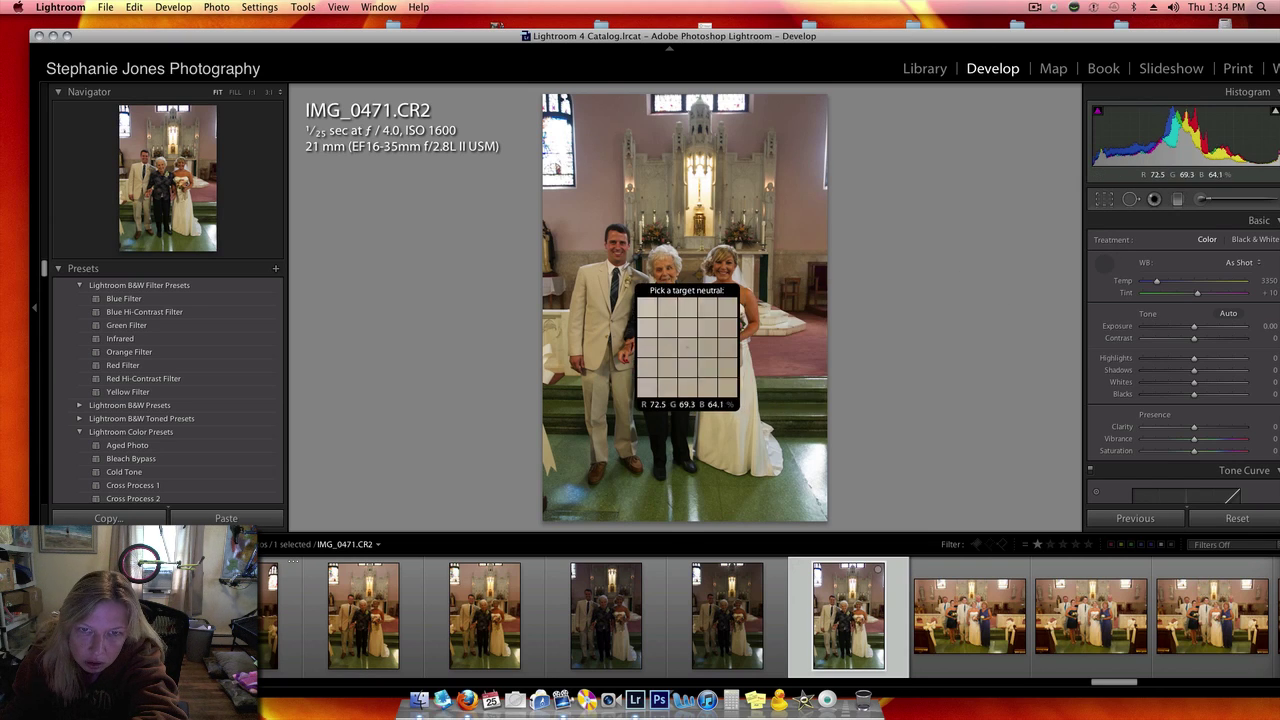
{"action": "left_click", "coordinate": [622, 274]}
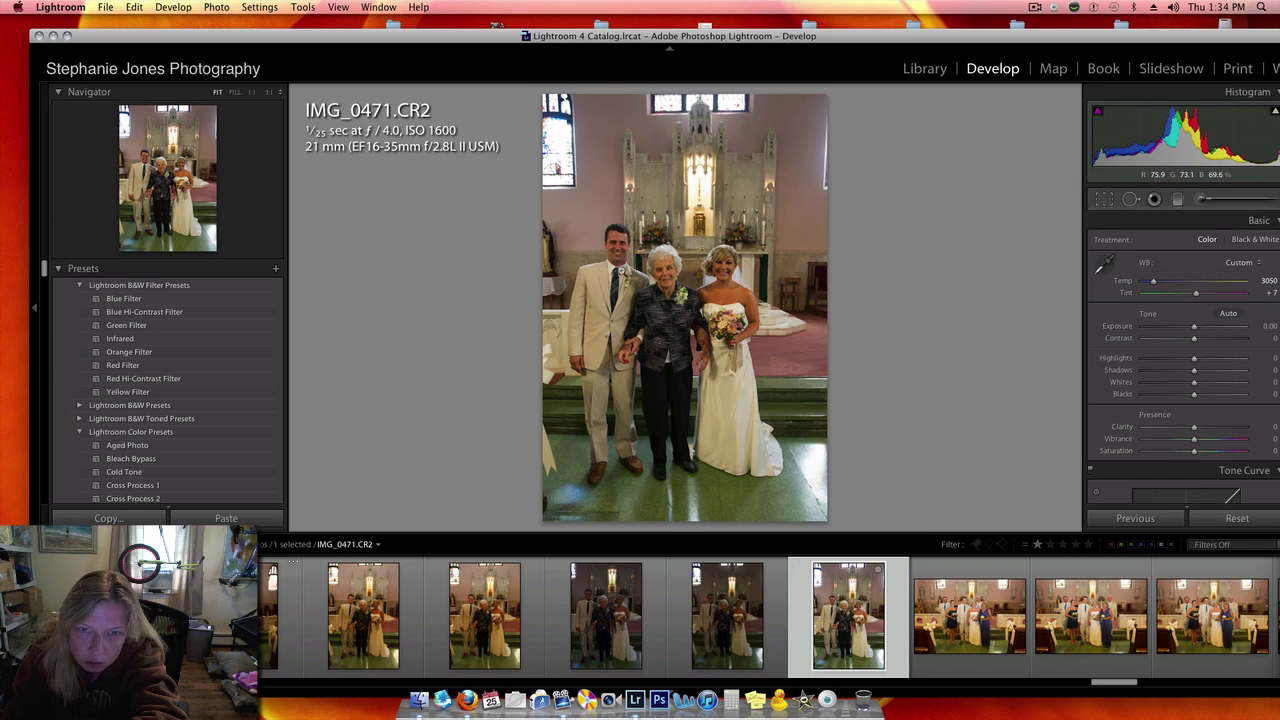
Crop IMG_0471 tighter around the three people
{"action": "left_click", "coordinate": [1103, 201]}
{"action": "left_click_drag", "start_coordinate": [828, 95], "coordinate": [792, 133]}
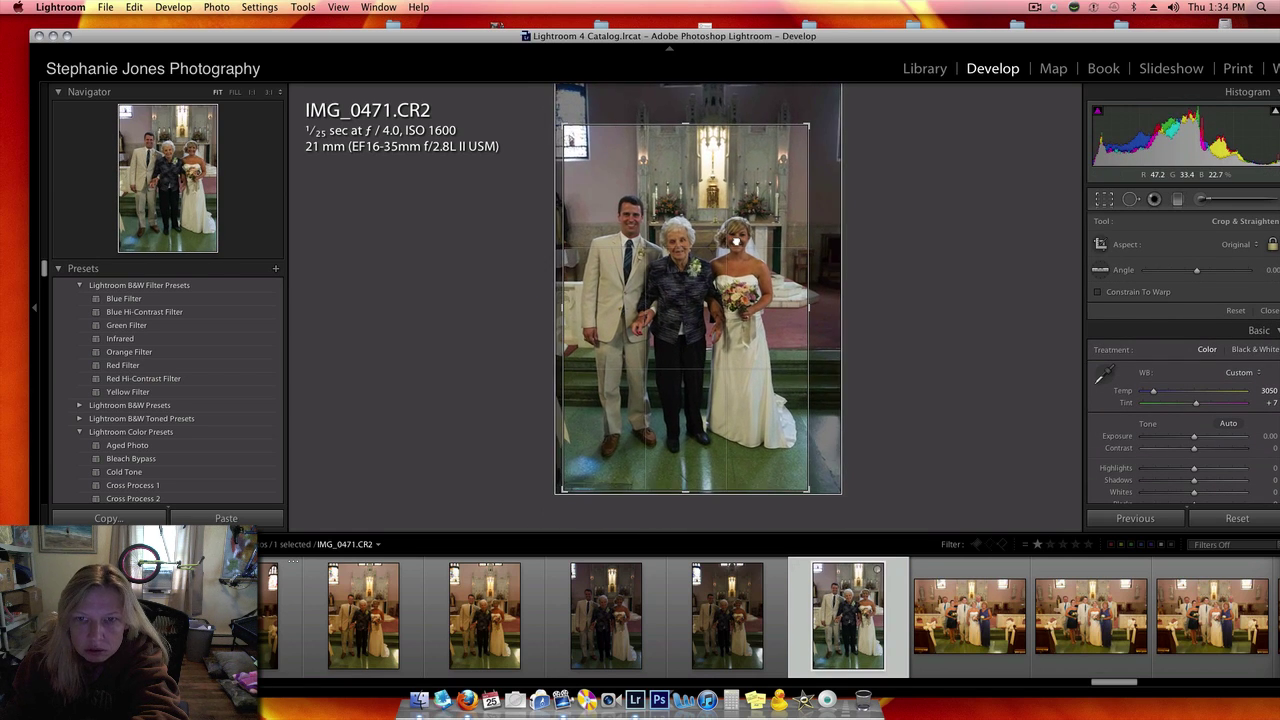
{"action": "left_click", "coordinate": [1268, 310]}
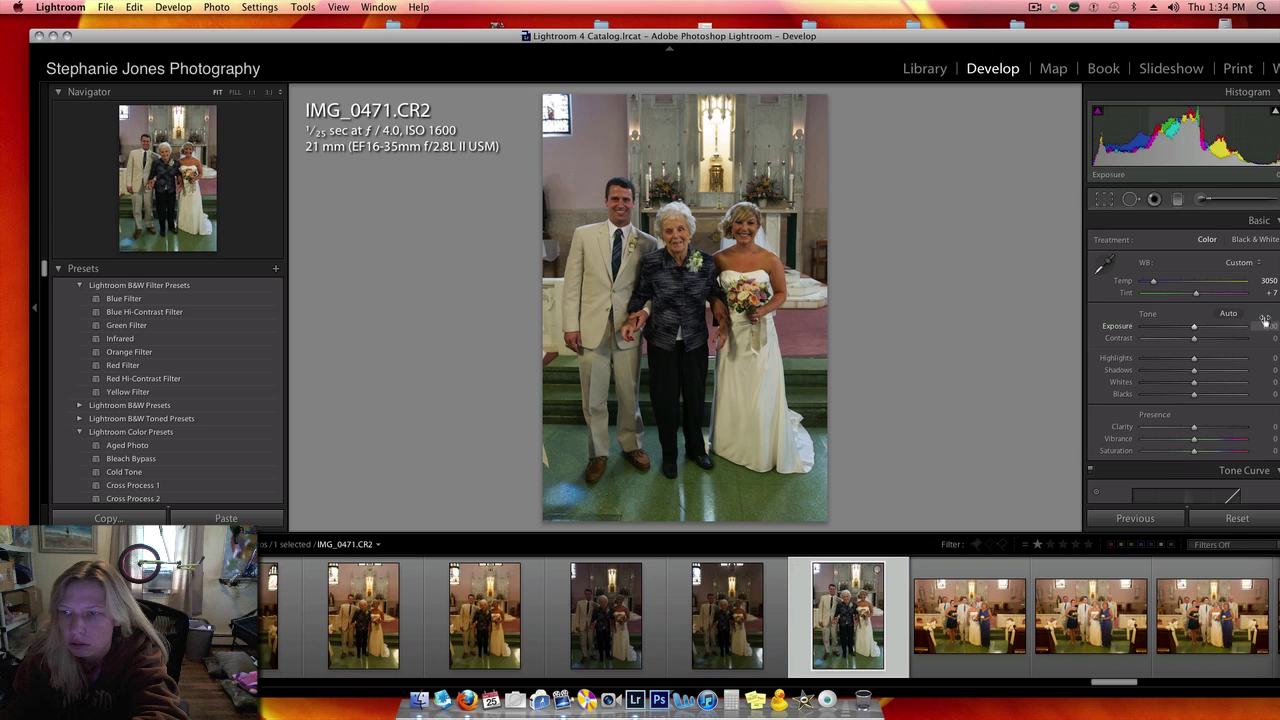
Raise Exposure to +1.00 and Clarity to +11
{"action": "left_click_drag", "start_coordinate": [1193, 330], "coordinate": [1202, 331]}
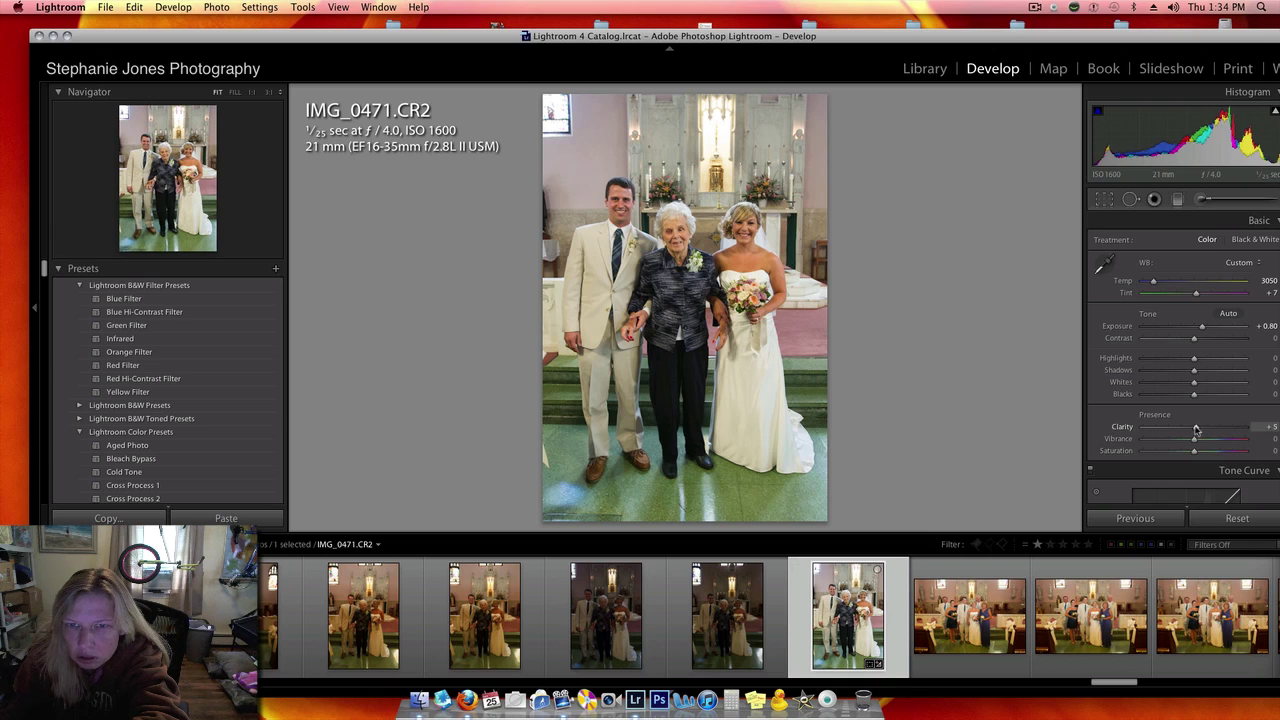
{"action": "left_click_drag", "start_coordinate": [1196, 429], "coordinate": [1199, 429]}
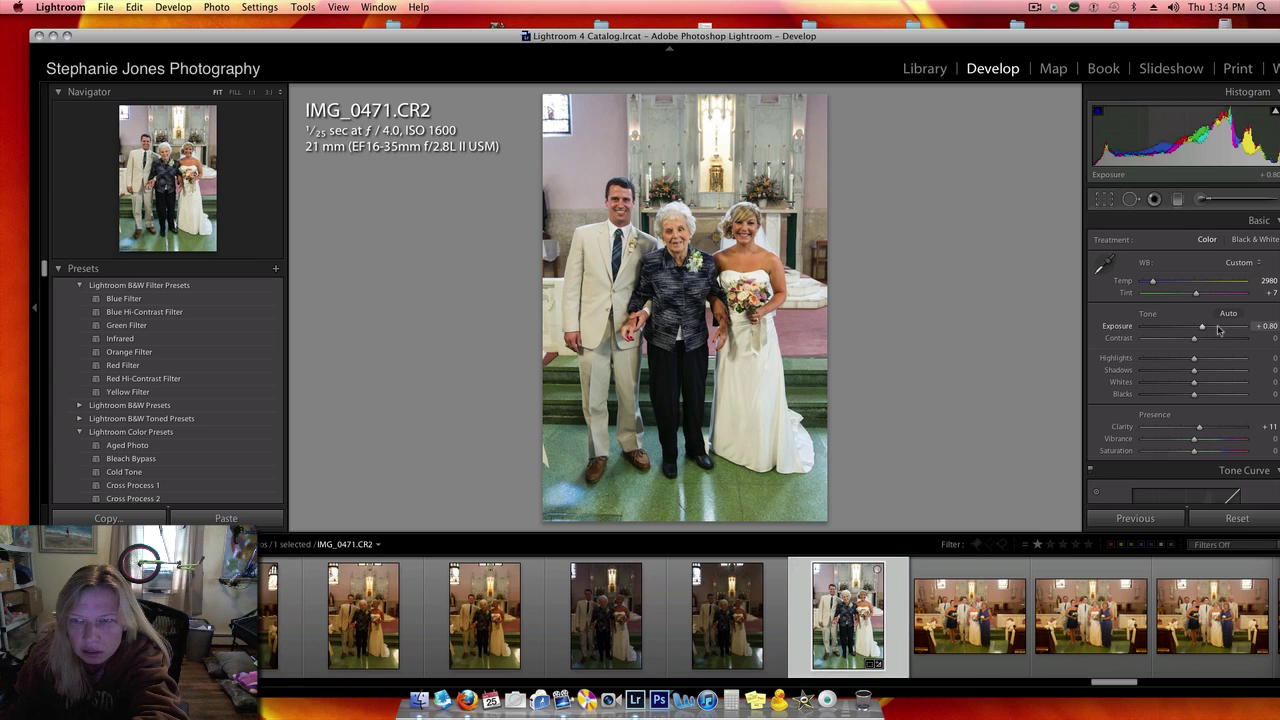
{"action": "left_click_drag", "start_coordinate": [1202, 327], "coordinate": [1204, 329]}
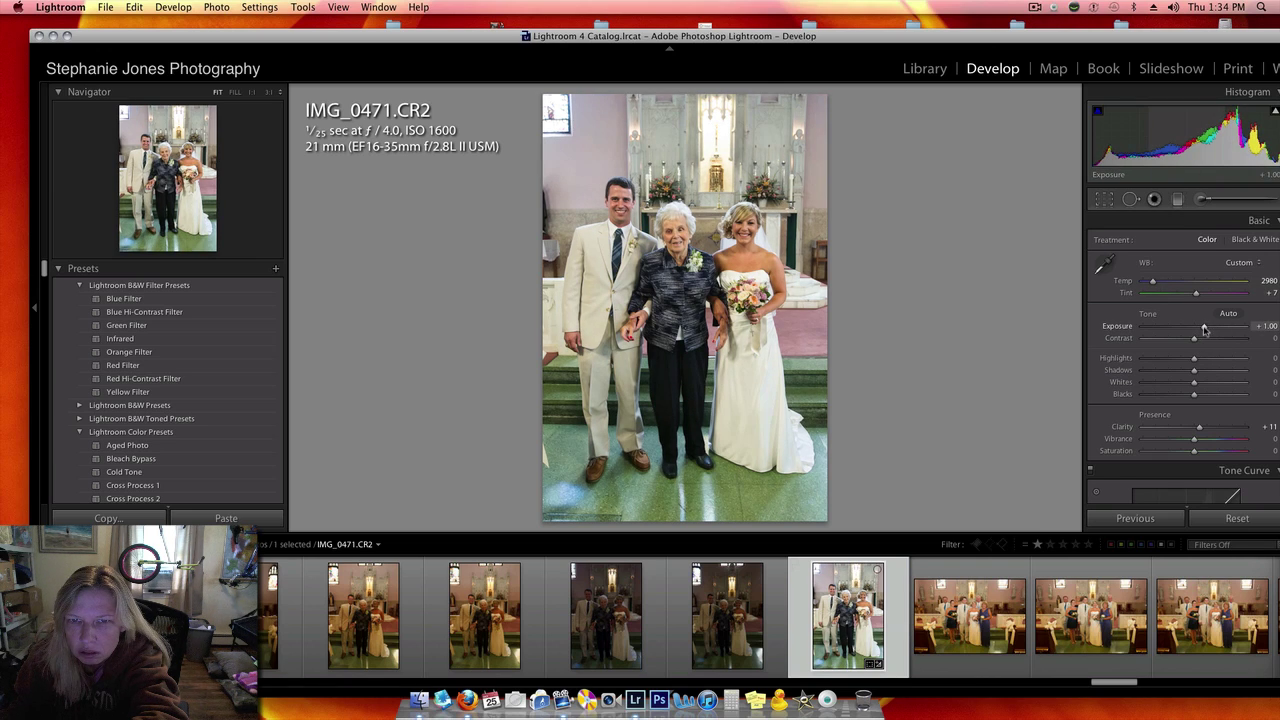
Rate IMG_0471 one star, then open IMG_0472, paste the previous settings, and reset them
{"action": "key", "text": "1"}
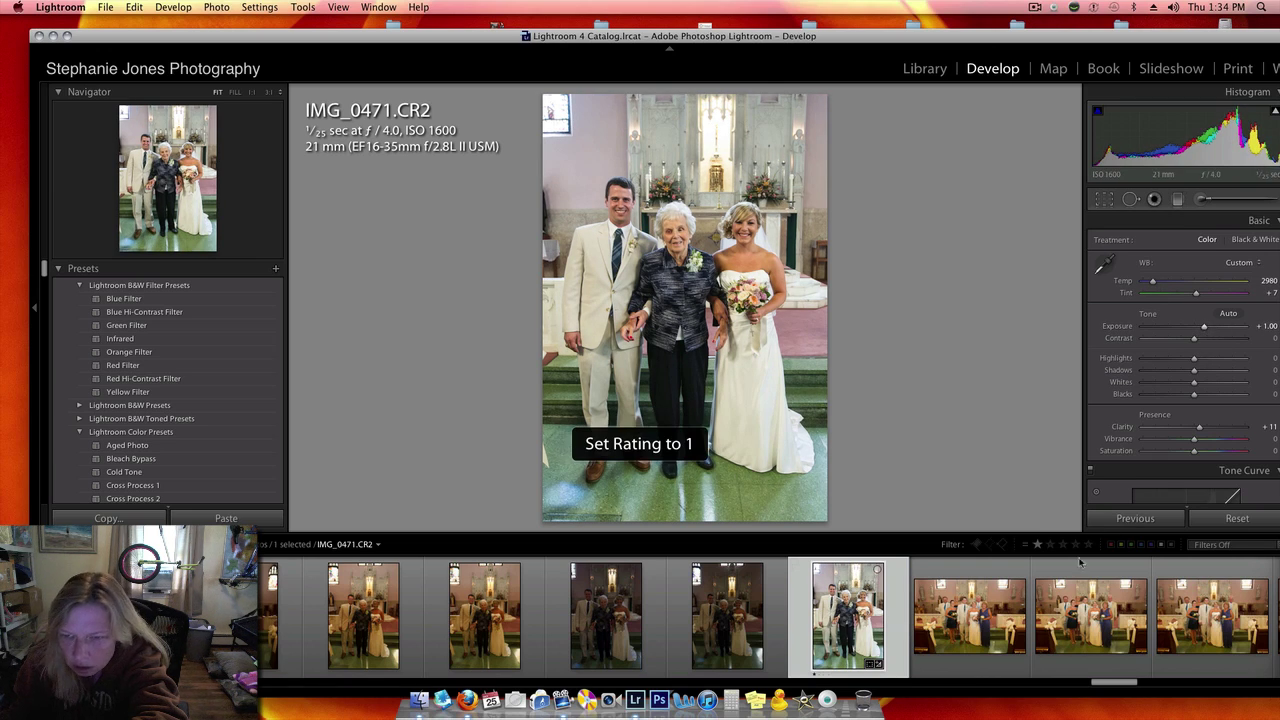
{"action": "left_click", "coordinate": [1009, 652]}
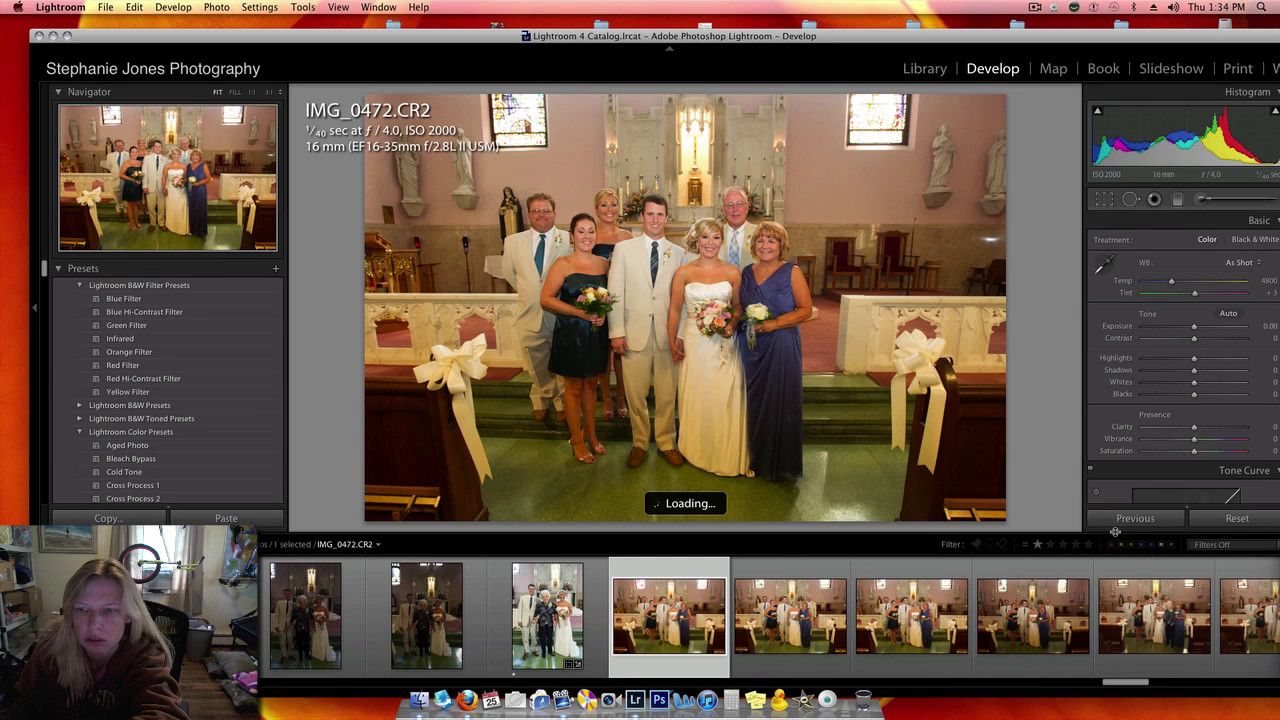
{"action": "left_click", "coordinate": [1118, 522]}
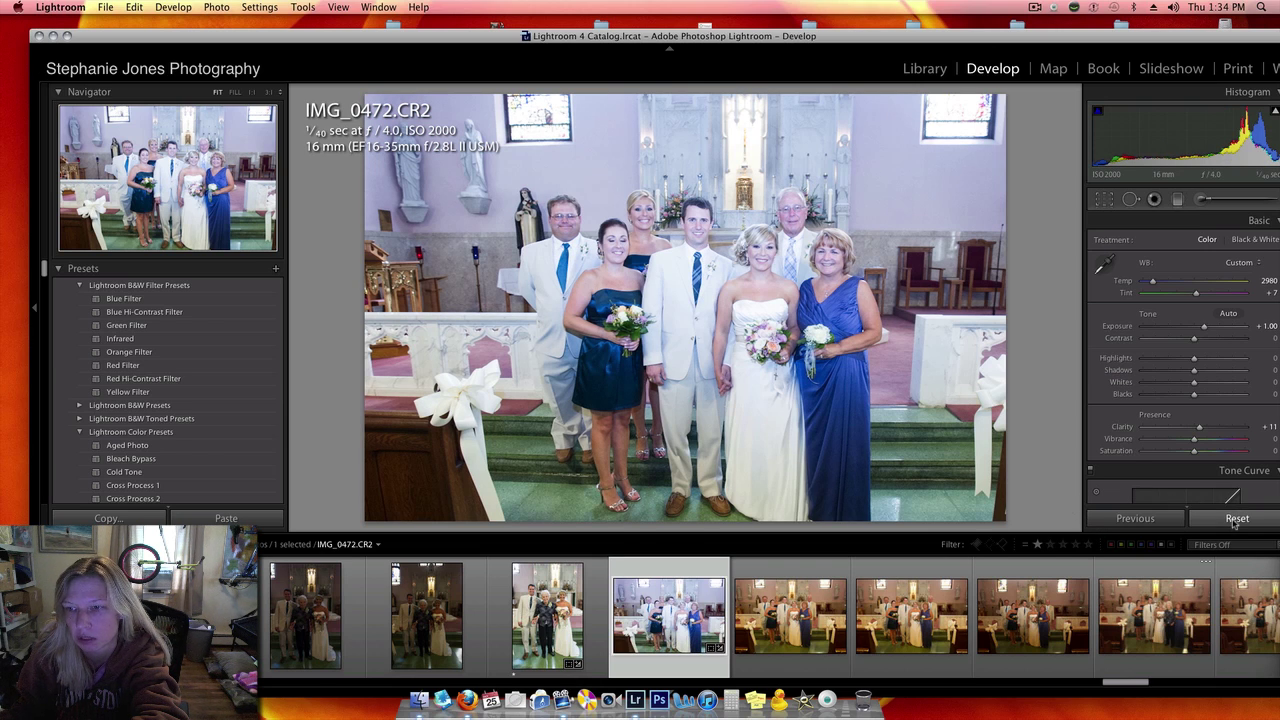
{"action": "left_click", "coordinate": [1237, 519]}
Neutralize IMG_0472's white balance by sampling a grey area
{"action": "left_click", "coordinate": [1103, 265]}
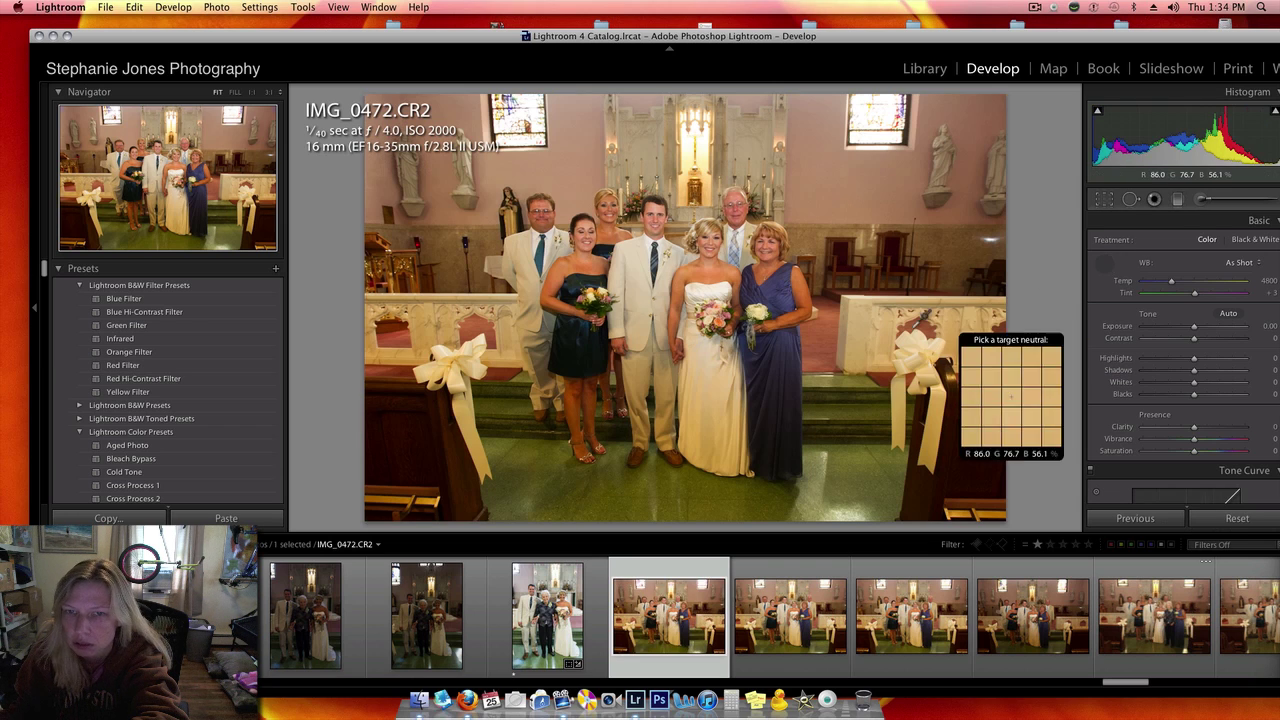
{"action": "left_click", "coordinate": [546, 300]}
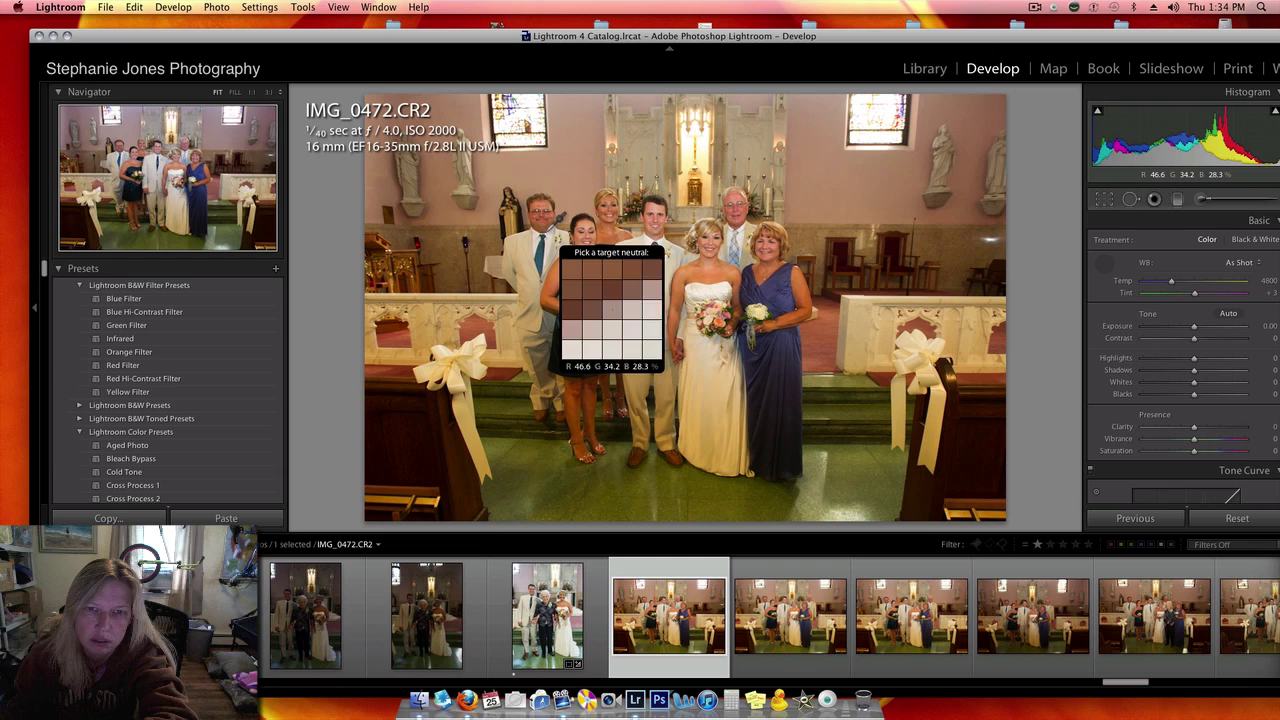
{"action": "left_click", "coordinate": [553, 226]}
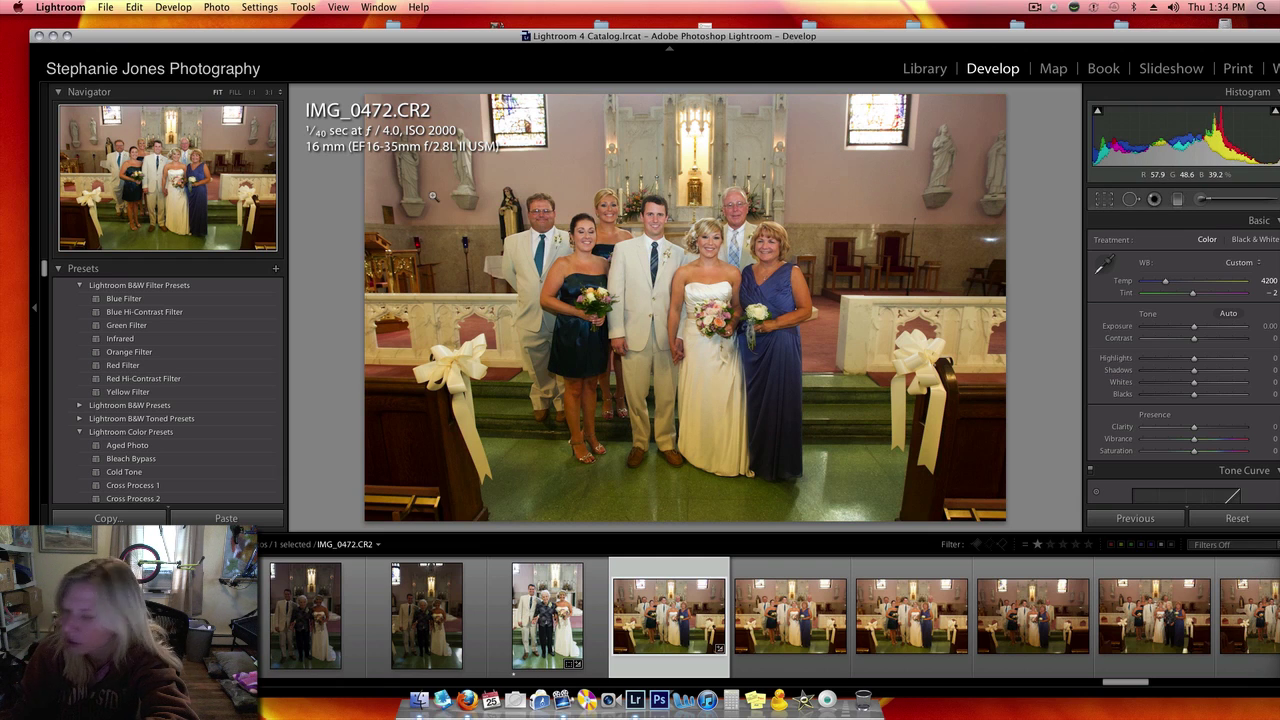
Crop the group photo tighter and reposition it within the frame
{"action": "left_click", "coordinate": [1104, 199]}
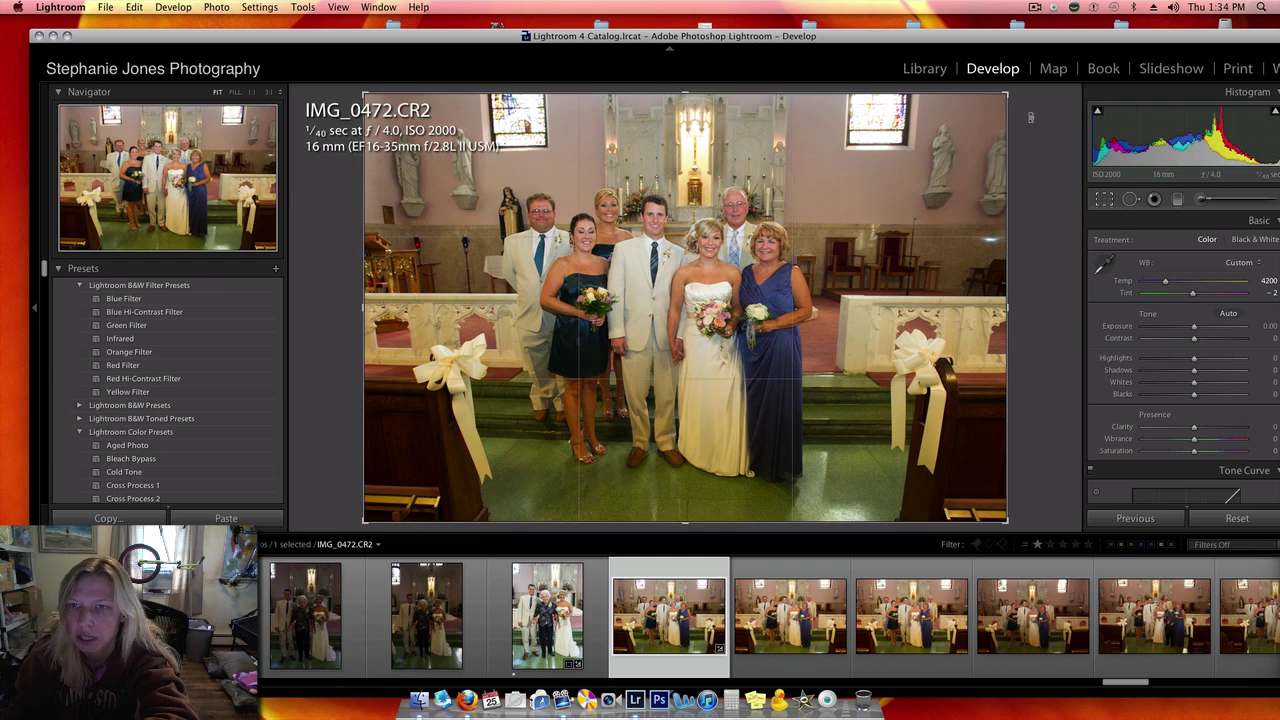
{"action": "left_click_drag", "start_coordinate": [1006, 93], "coordinate": [898, 163]}
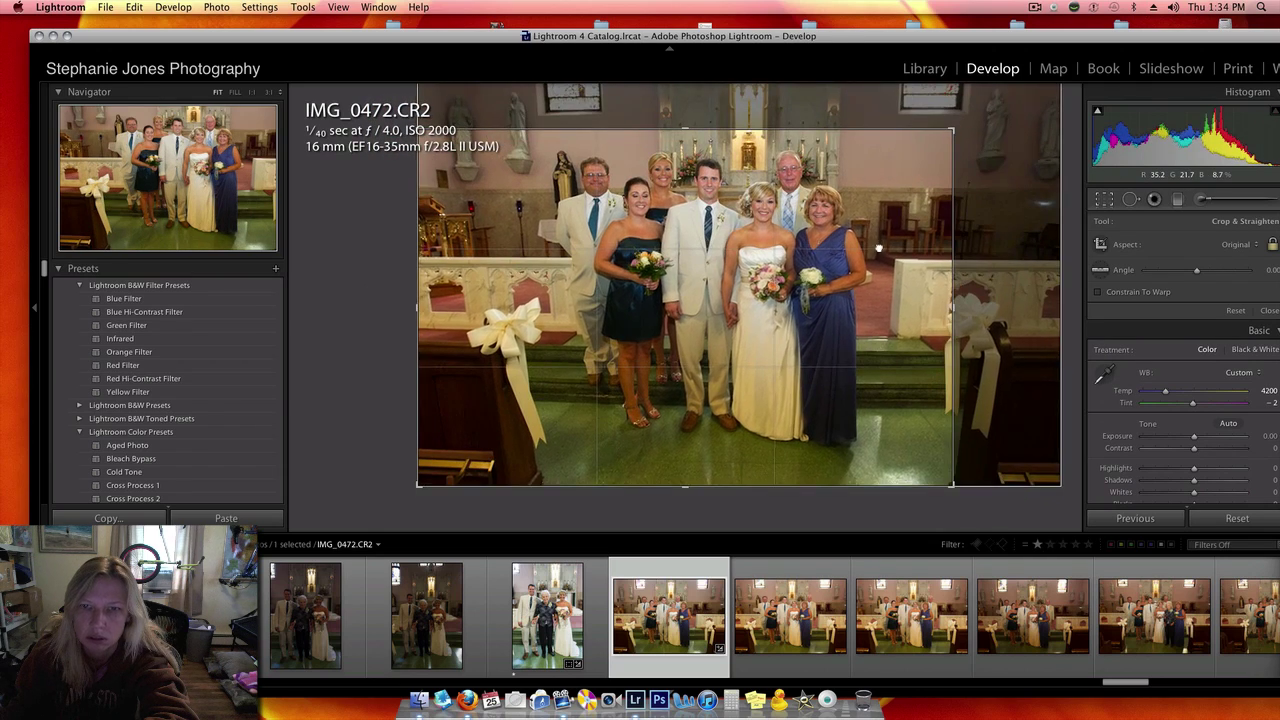
{"action": "left_click_drag", "start_coordinate": [878, 248], "coordinate": [854, 263]}
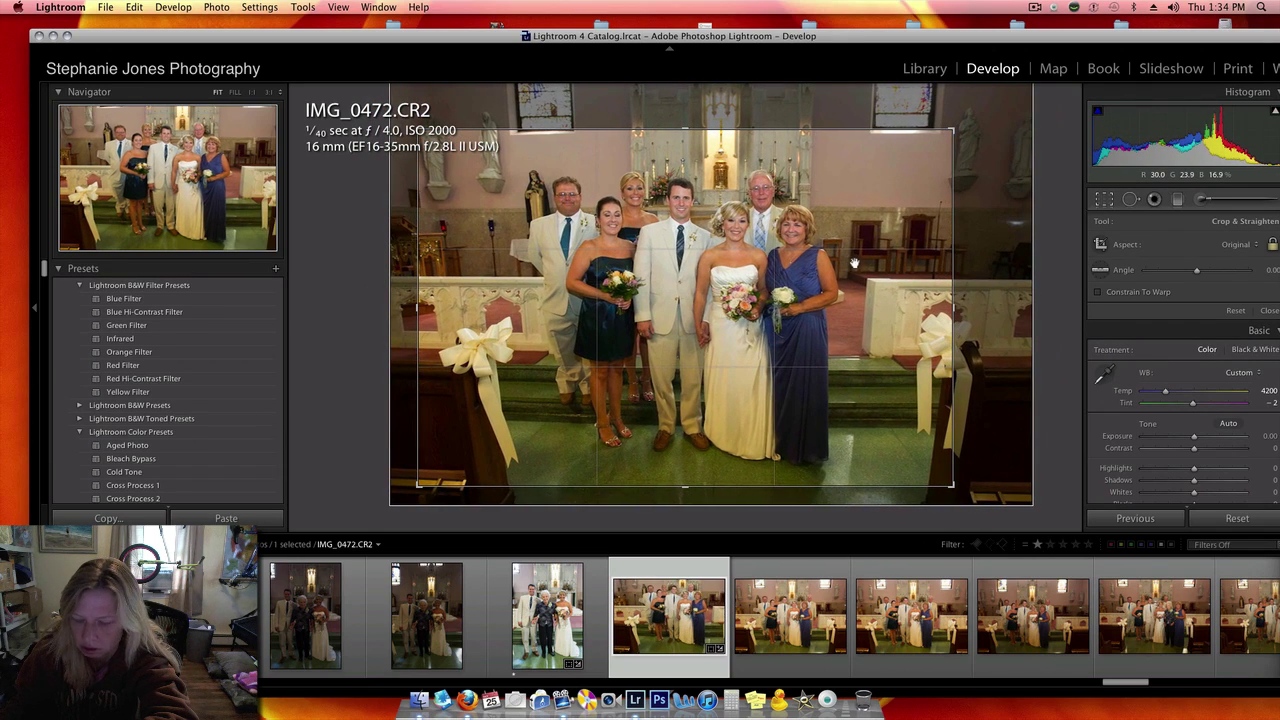
{"action": "key", "text": "Return"}
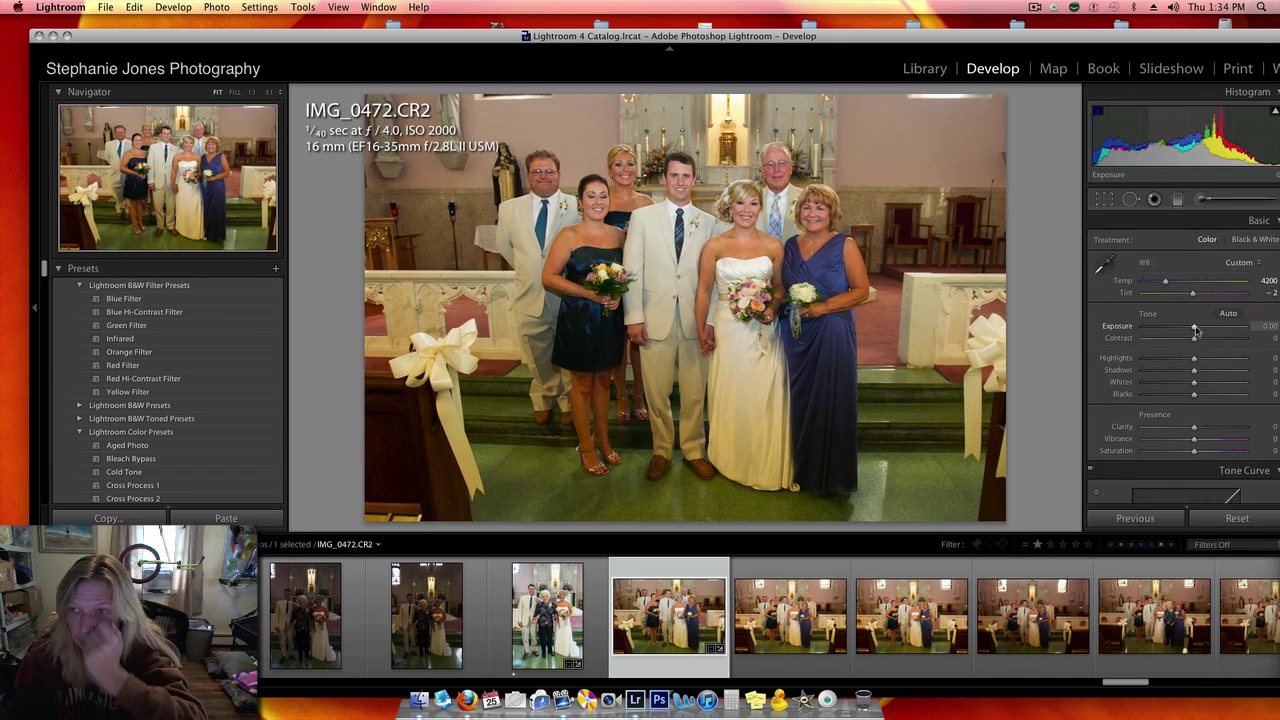
Set Exposure +0.35, cool Temp to 3895, and raise Clarity to +12
{"action": "left_click_drag", "start_coordinate": [1195, 328], "coordinate": [1199, 328]}
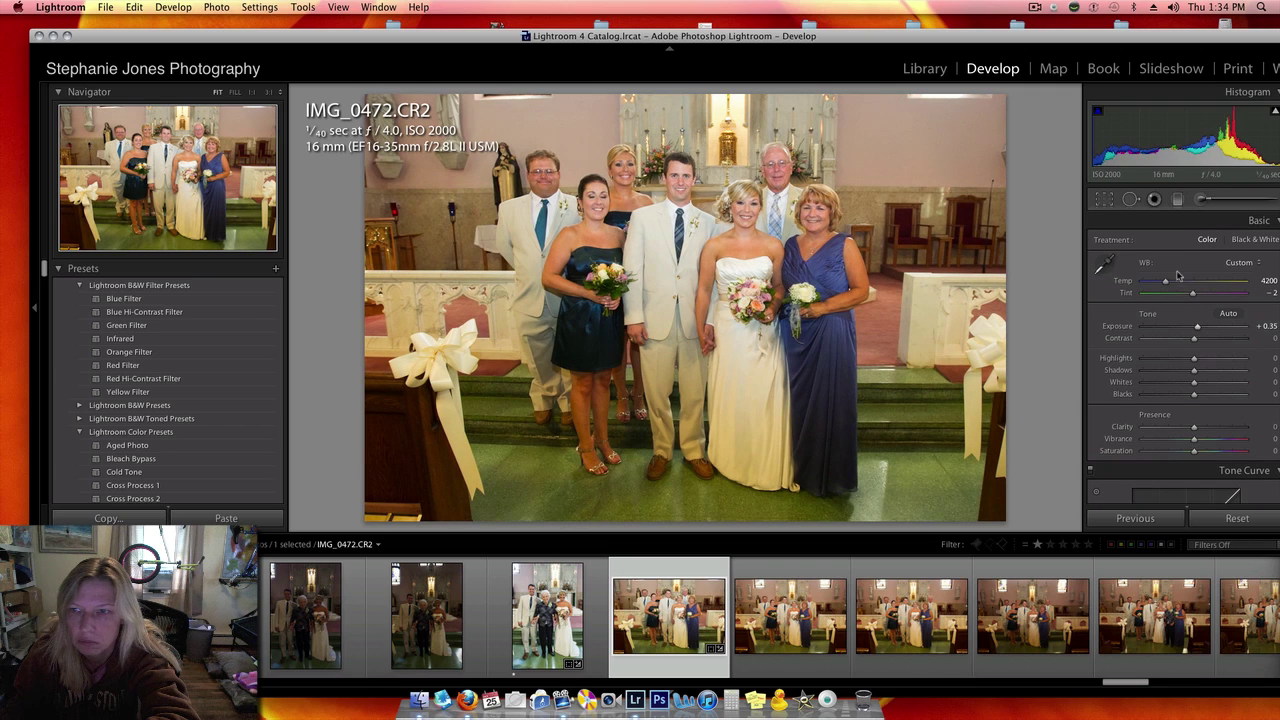
{"action": "left_click_drag", "start_coordinate": [1164, 285], "coordinate": [1162, 285]}
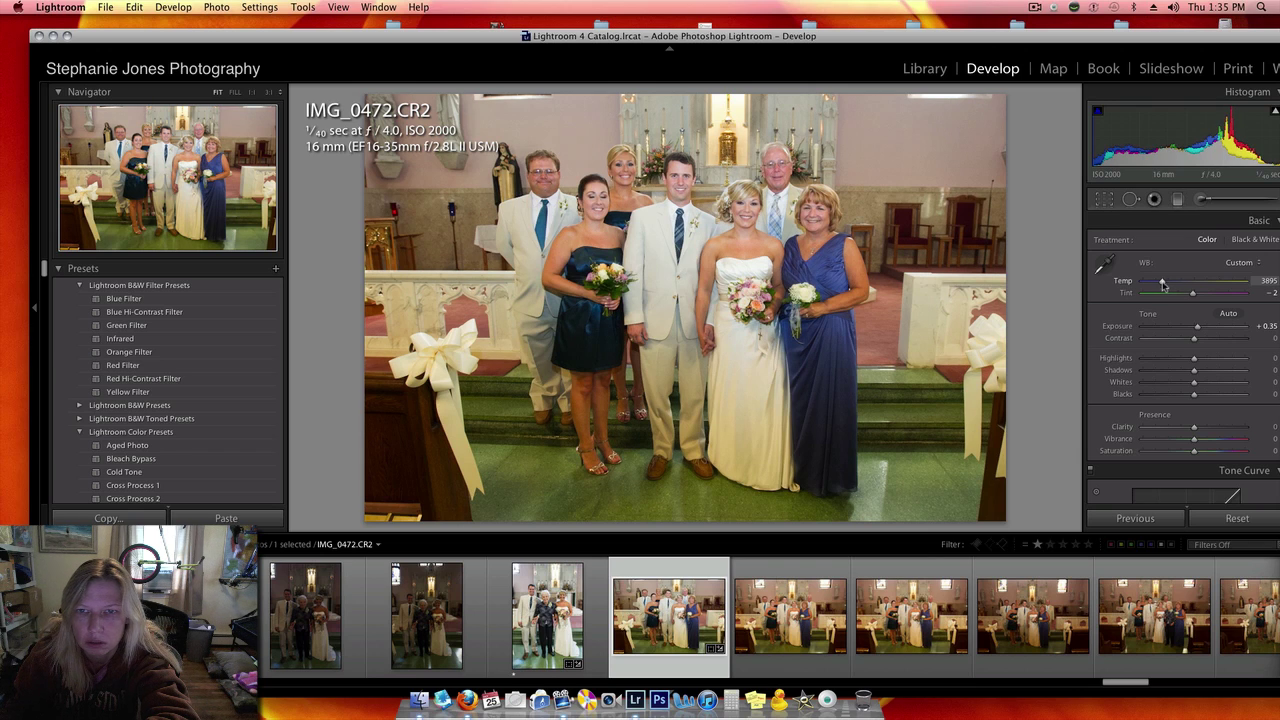
{"action": "left_click_drag", "start_coordinate": [1198, 428], "coordinate": [1203, 430]}
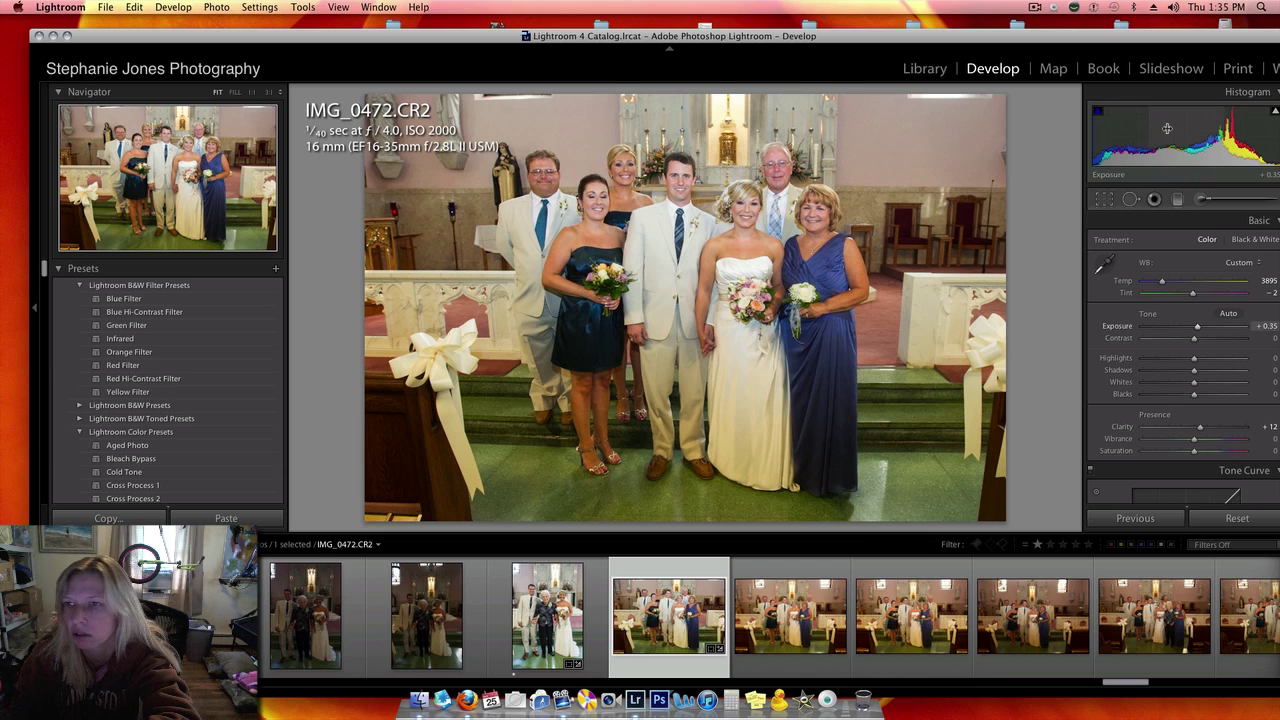
Paint a Dodge (Lighten) brush over the foreground at exposure 3.05, then close the brush
{"action": "left_click", "coordinate": [1204, 200]}
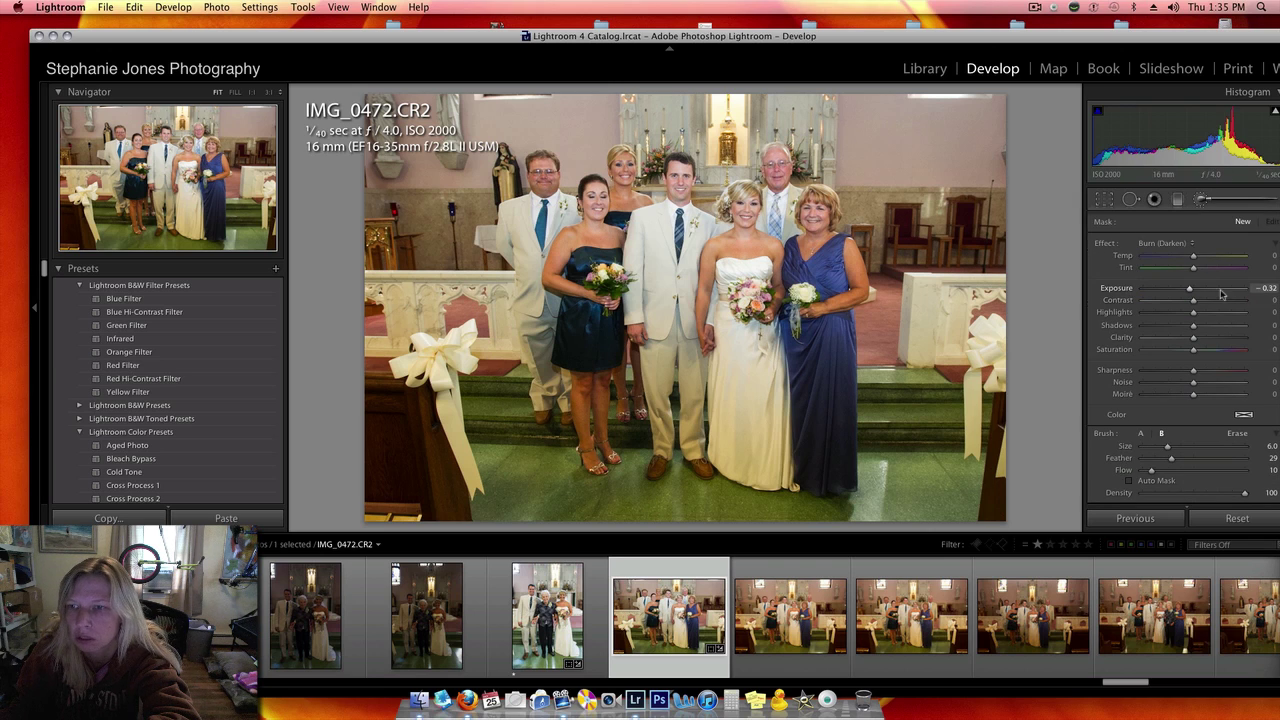
{"action": "left_click", "coordinate": [1160, 250]}
{"action": "left_click", "coordinate": [1161, 252]}
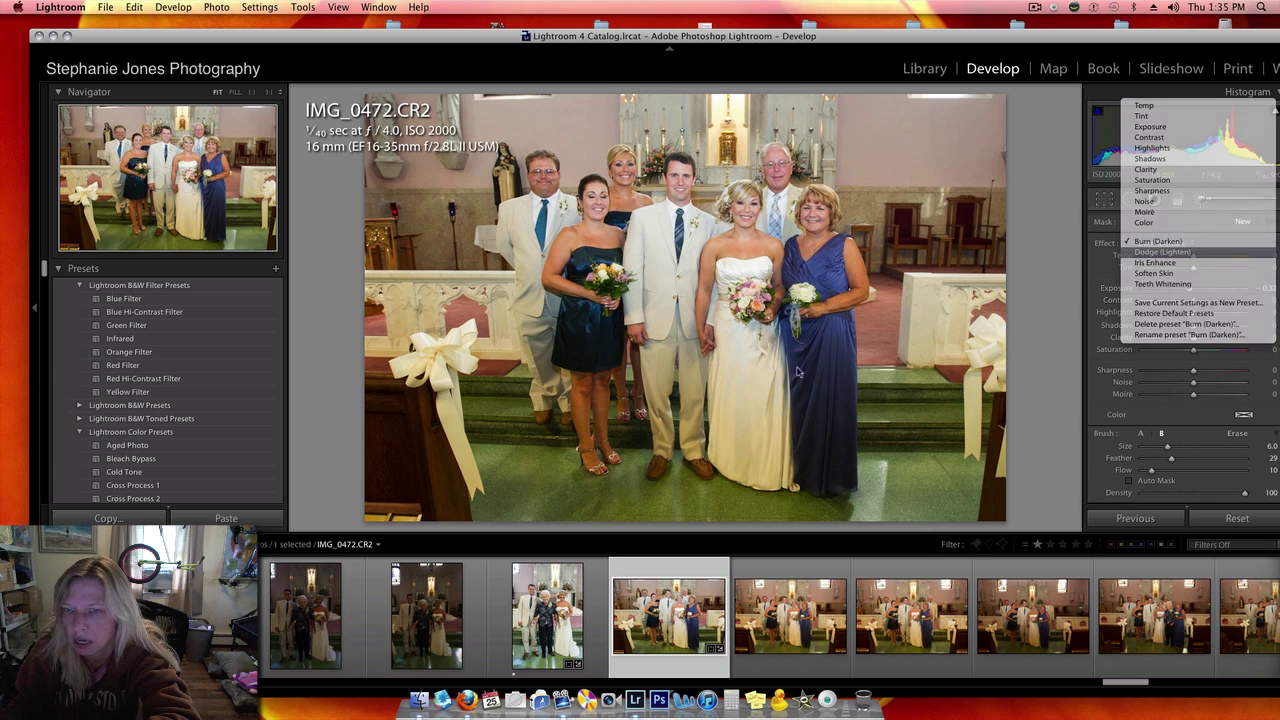
{"action": "scroll", "coordinate": [610, 370], "scroll_direction": "up", "scroll_amount": 4}
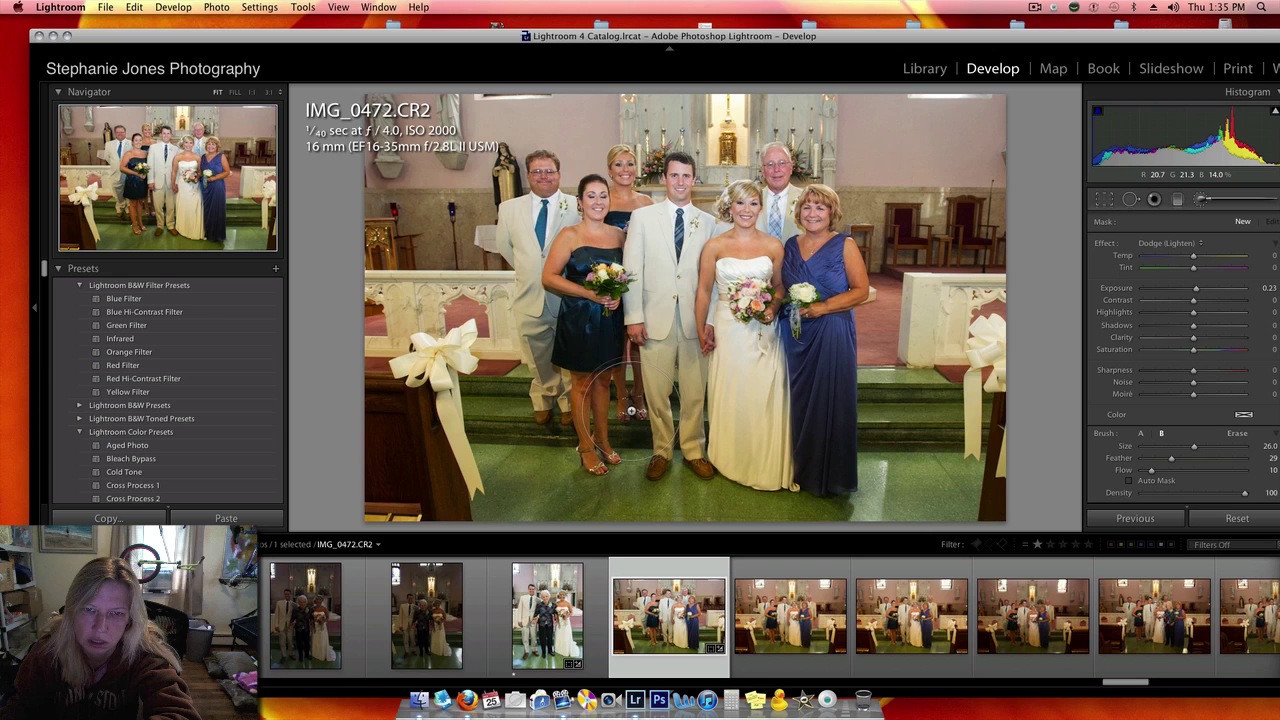
{"action": "left_click_drag", "start_coordinate": [560, 350], "coordinate": [600, 400]}
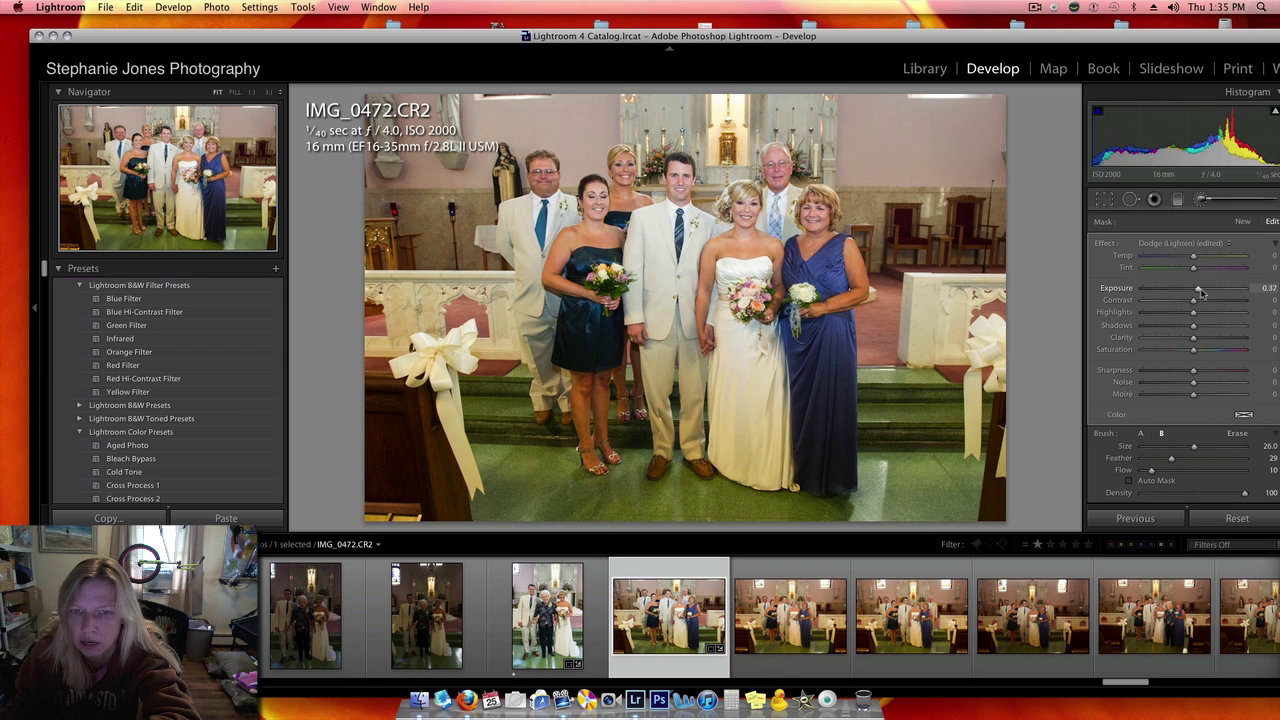
{"action": "left_click_drag", "start_coordinate": [1222, 288], "coordinate": [1264, 287]}
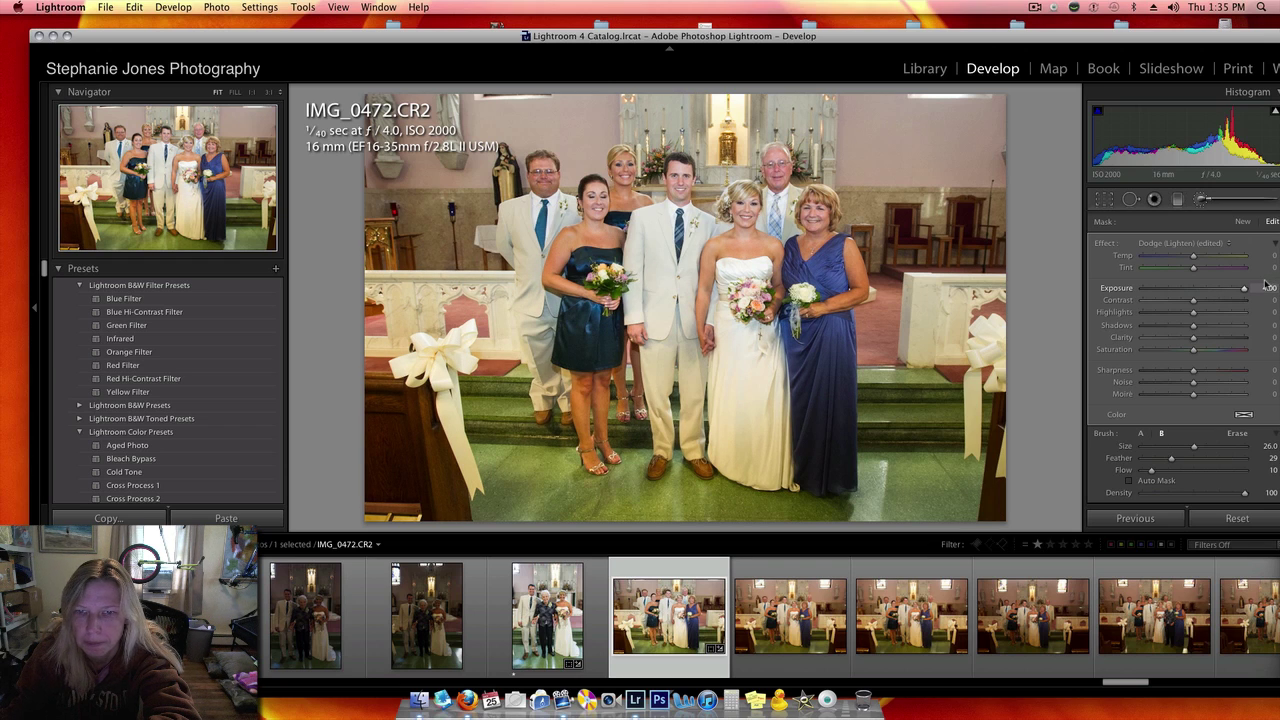
{"action": "left_click_drag", "start_coordinate": [1245, 288], "coordinate": [1232, 288]}
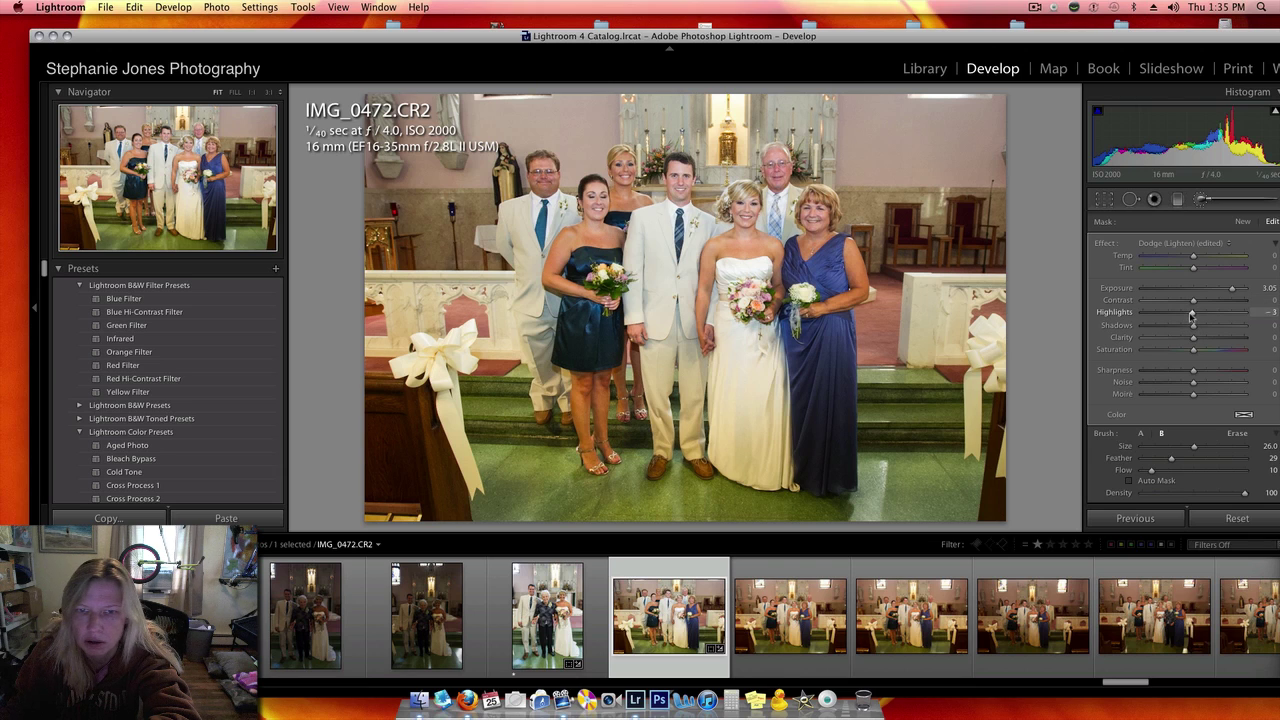
{"action": "key", "text": "k"}
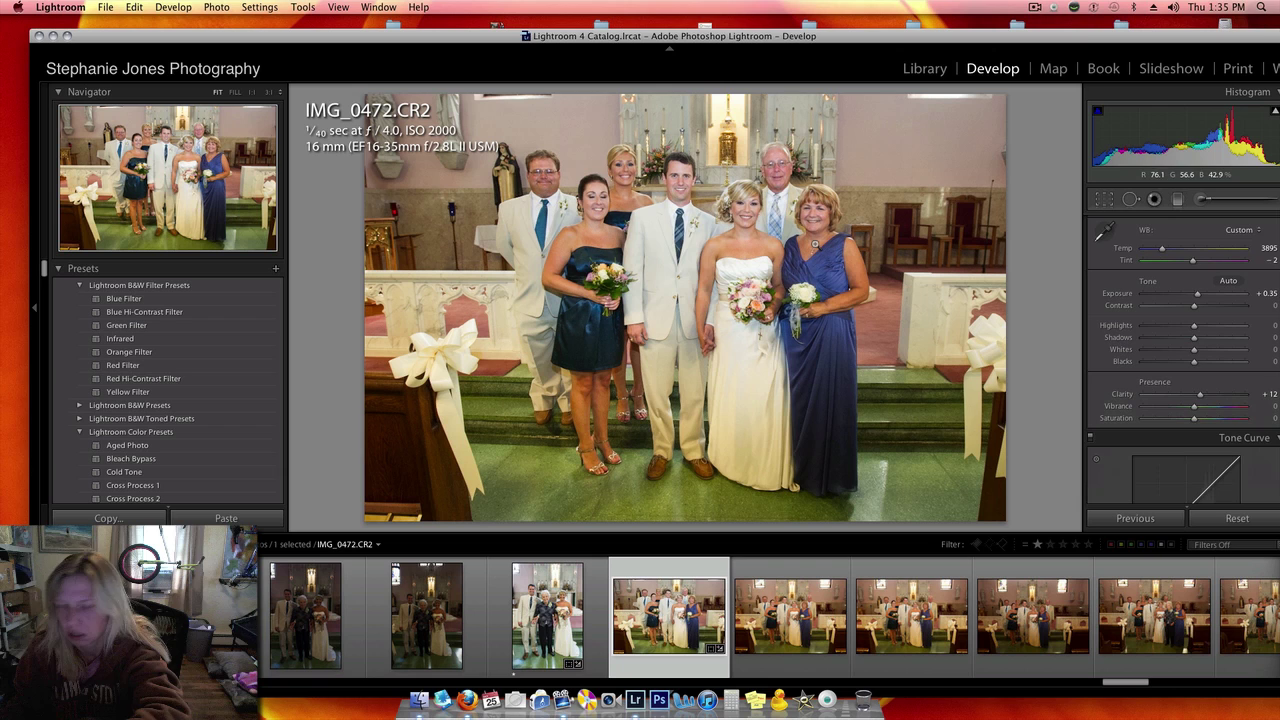
Rate IMG_0472 one star, paste its settings onto IMG_0473, add Contrast +11, and rate it one star
{"action": "key", "text": "1"}
{"action": "key", "text": "Right"}
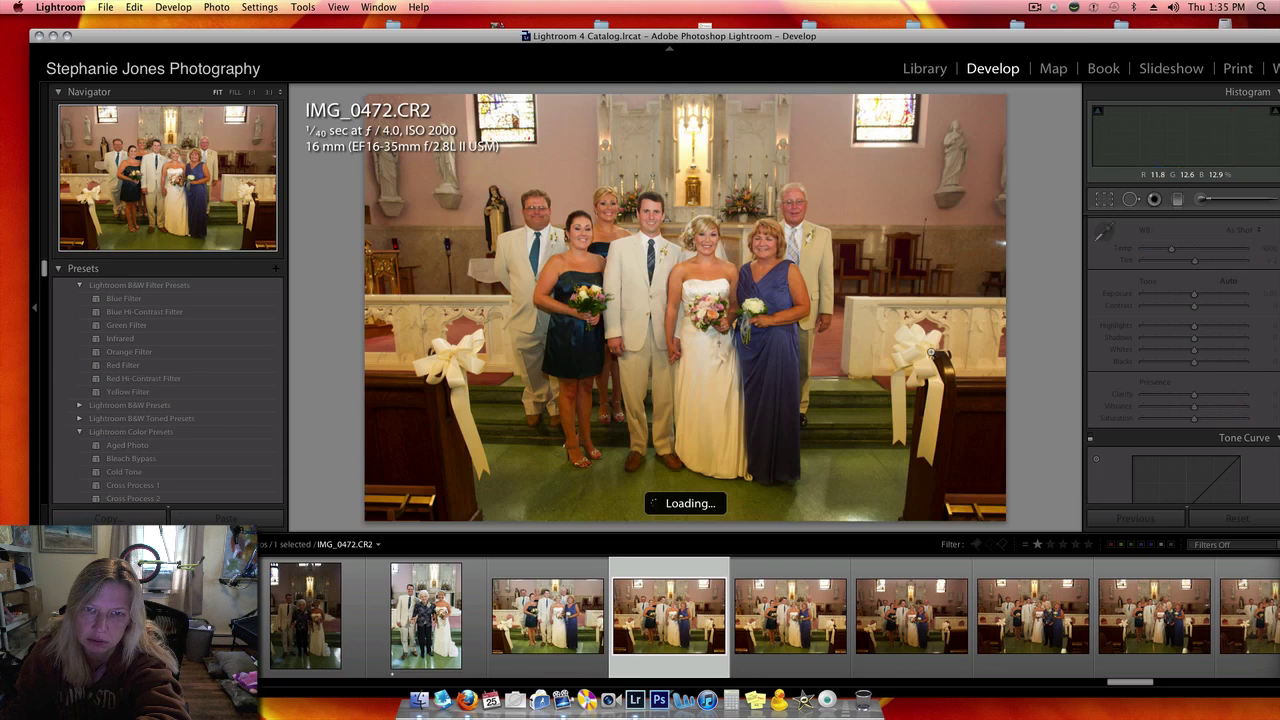
{"action": "left_click", "coordinate": [1147, 517]}
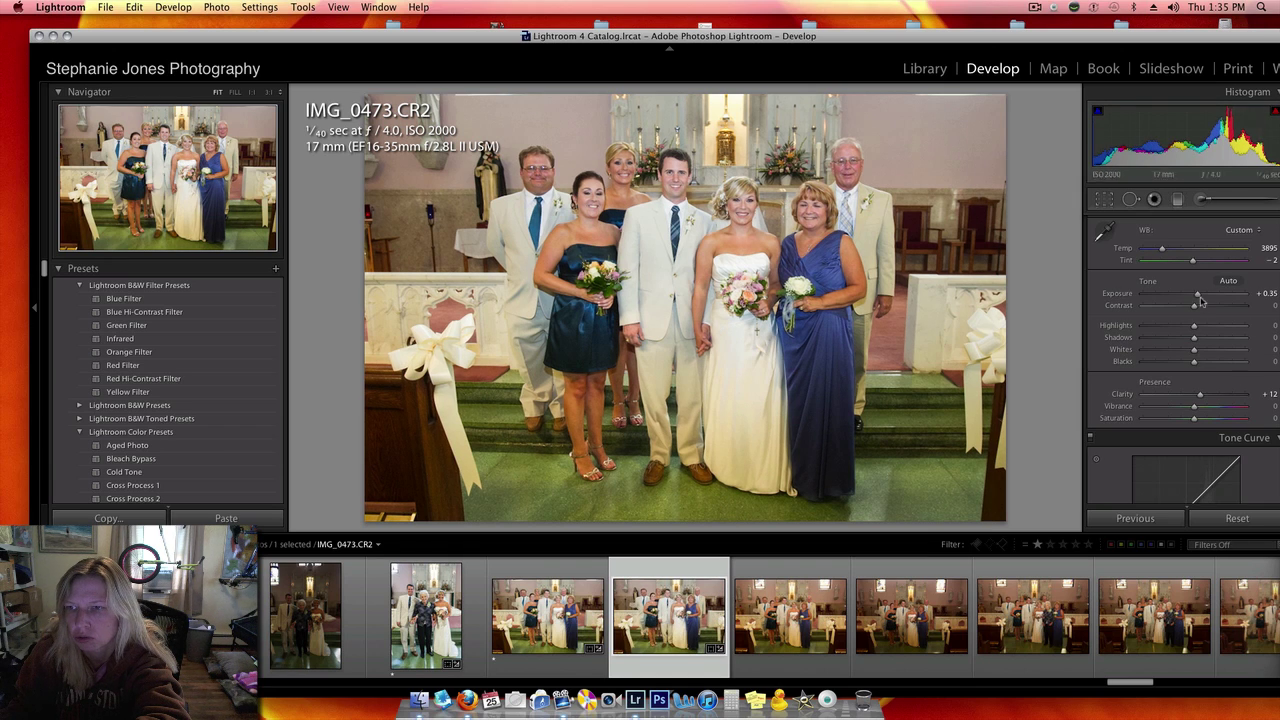
{"action": "left_click_drag", "start_coordinate": [1194, 305], "coordinate": [1202, 305]}
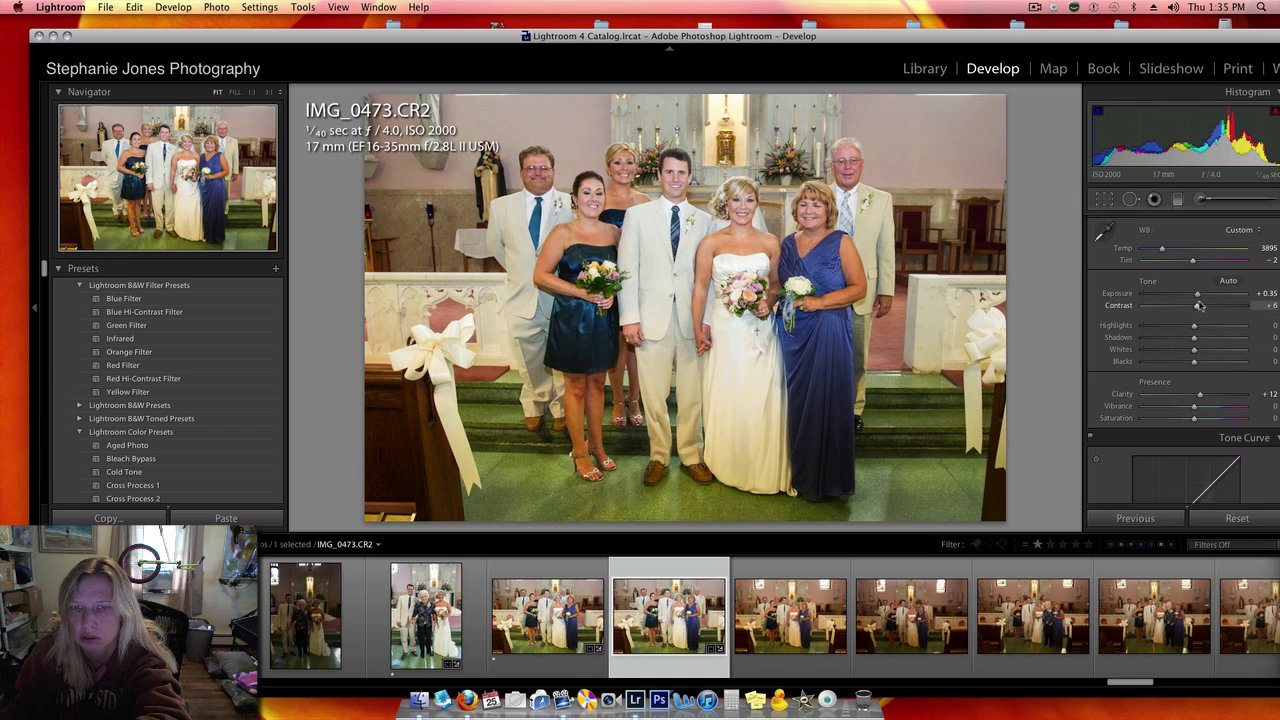
{"action": "key", "text": "1"}
Move ahead through the filmstrip and open IMG_0489
{"action": "key", "text": "Right"}
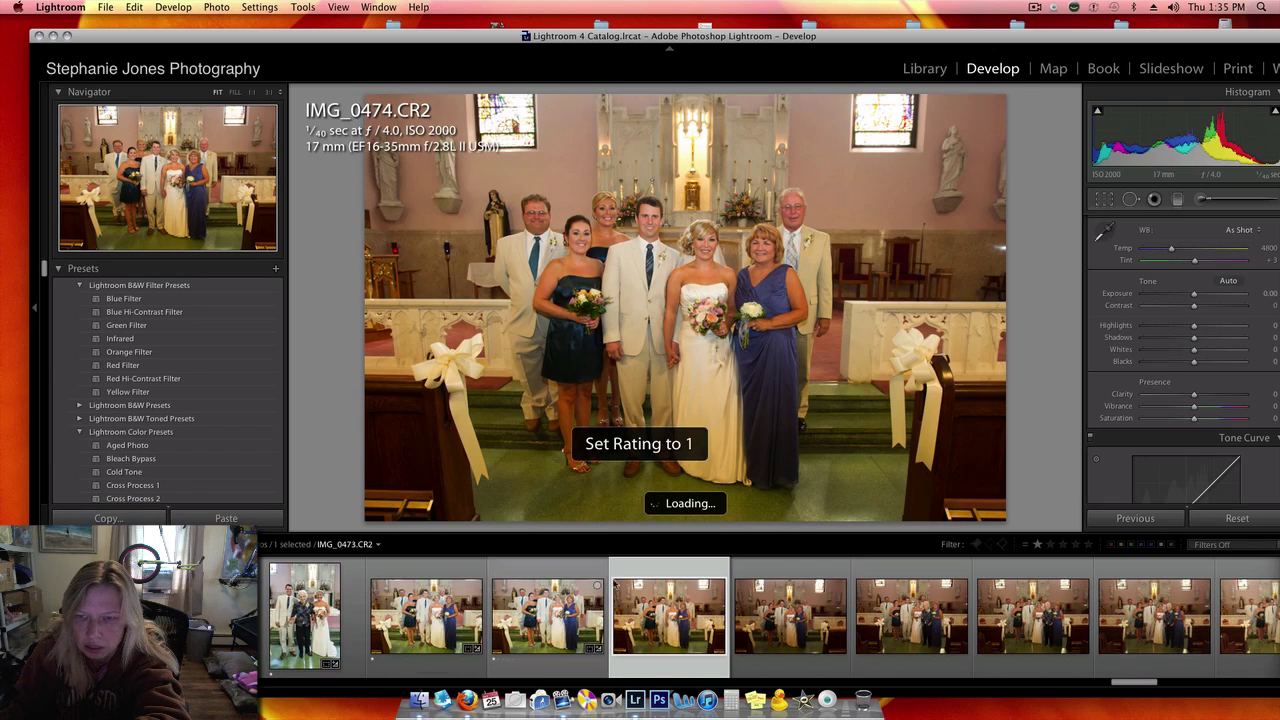
{"action": "scroll", "coordinate": [806, 607], "scroll_direction": "down", "scroll_amount": 5}
{"action": "scroll", "coordinate": [806, 607], "scroll_direction": "down", "scroll_amount": 4}
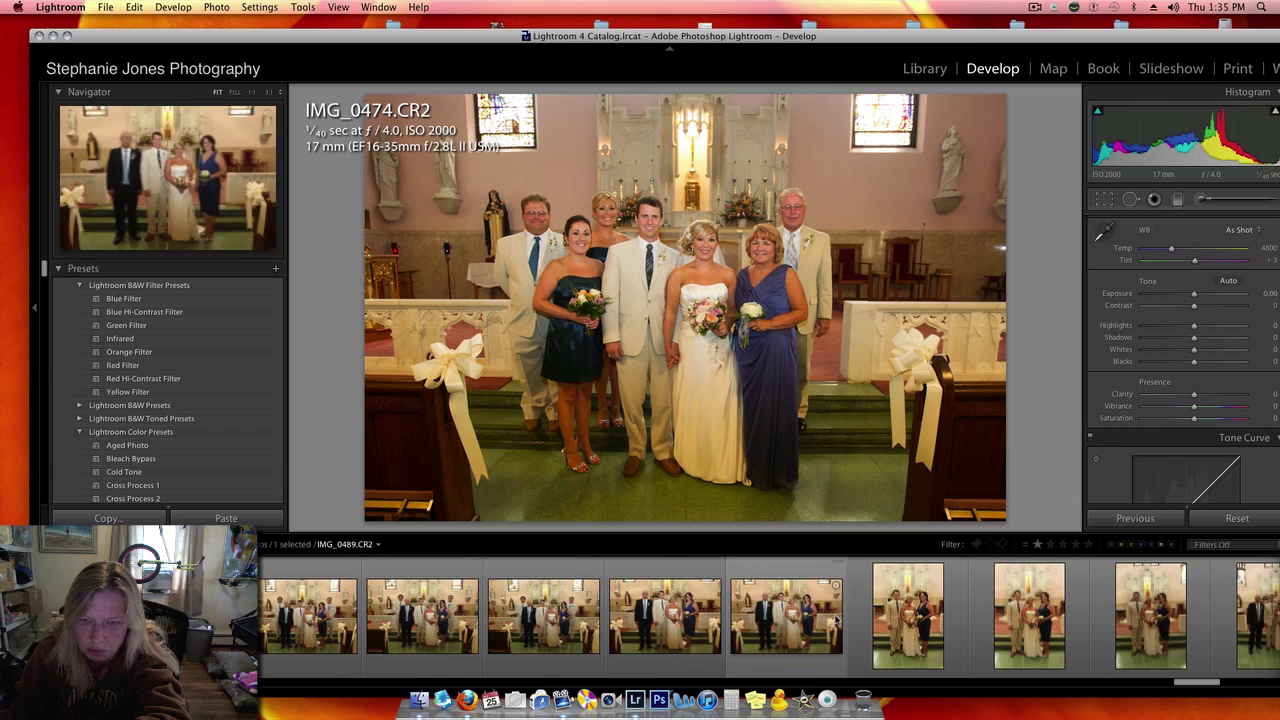
{"action": "left_click", "coordinate": [810, 667]}
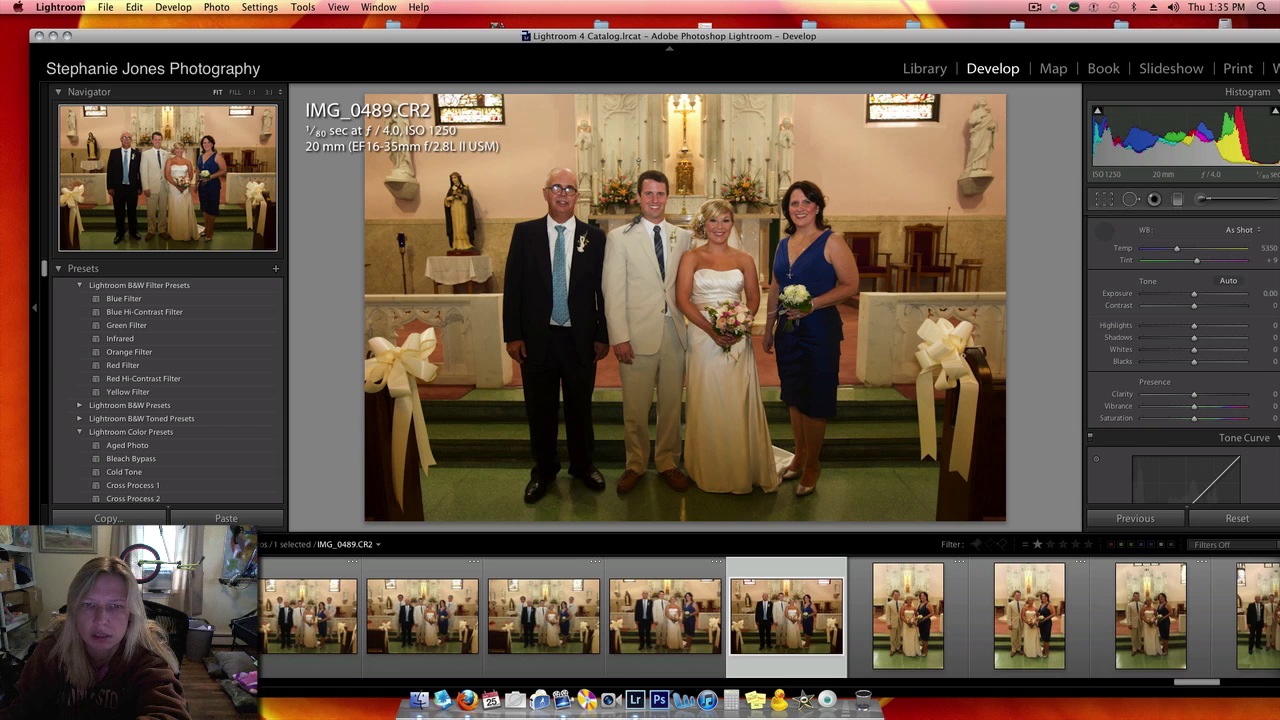
Neutralise IMG_0489's white balance, set Exposure to +0.75, and add clarity
{"action": "left_click", "coordinate": [686, 226]}
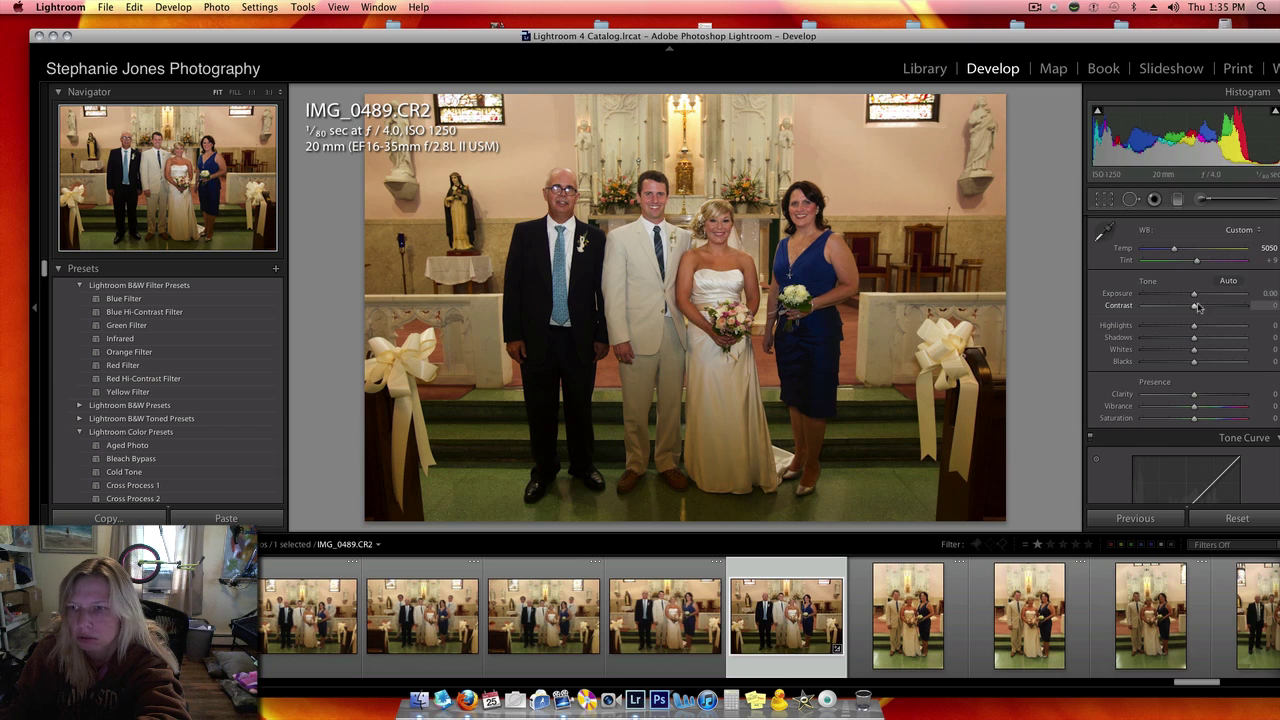
{"action": "left_click_drag", "start_coordinate": [1194, 293], "coordinate": [1199, 294]}
{"action": "left_click_drag", "start_coordinate": [1194, 398], "coordinate": [1205, 399]}
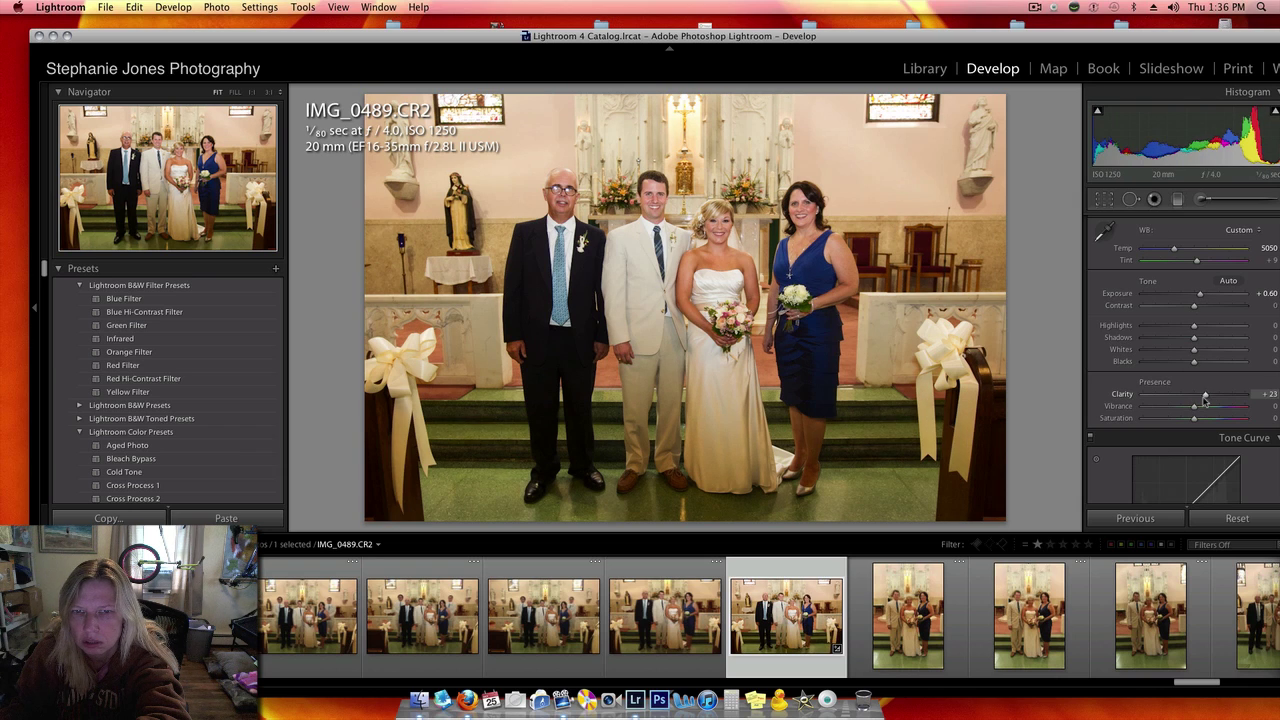
Crop tighter around the group, cool Temp to 4810, and push Exposure to +1.10
{"action": "left_click", "coordinate": [1103, 200]}
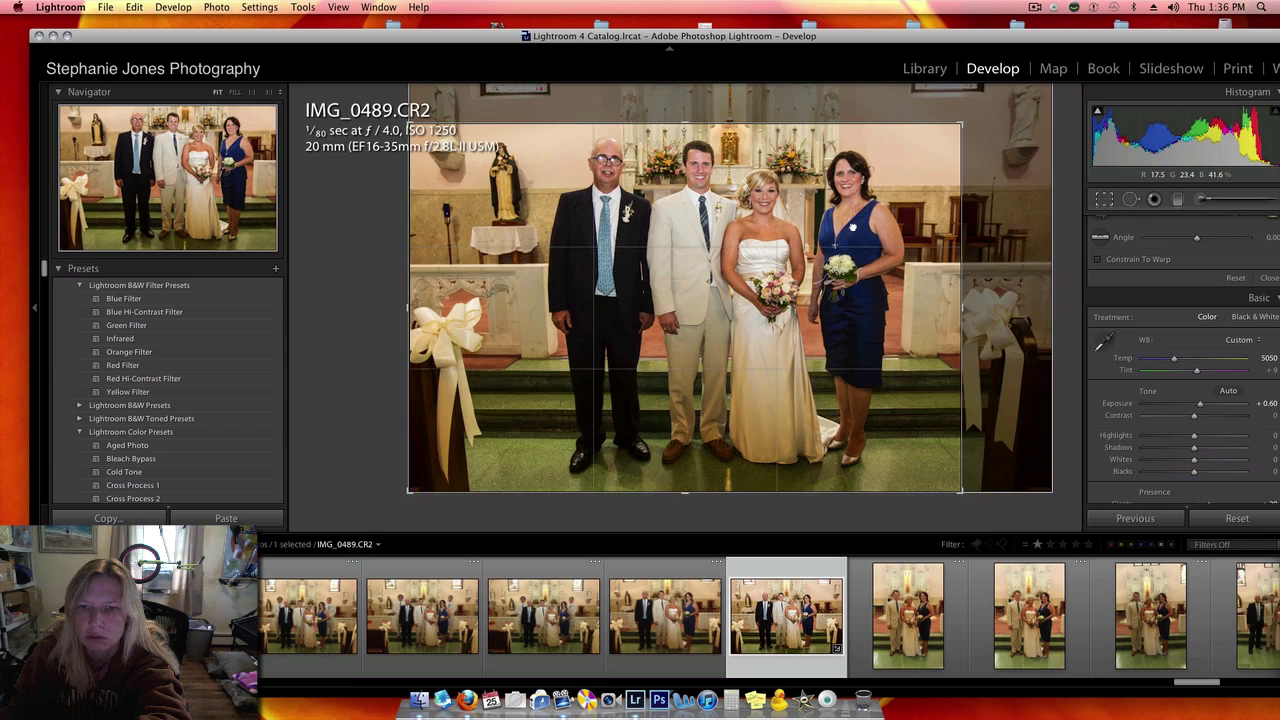
{"action": "key", "text": "Return"}
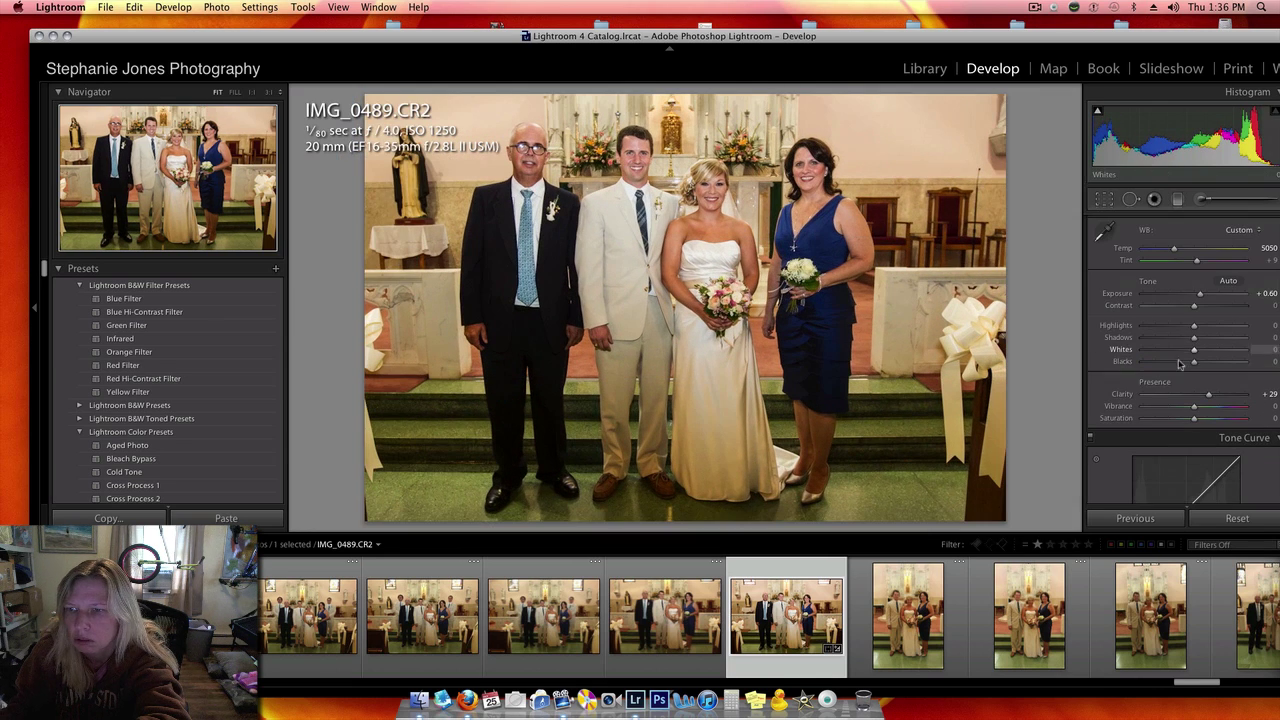
{"action": "left_click_drag", "start_coordinate": [1175, 249], "coordinate": [1171, 250]}
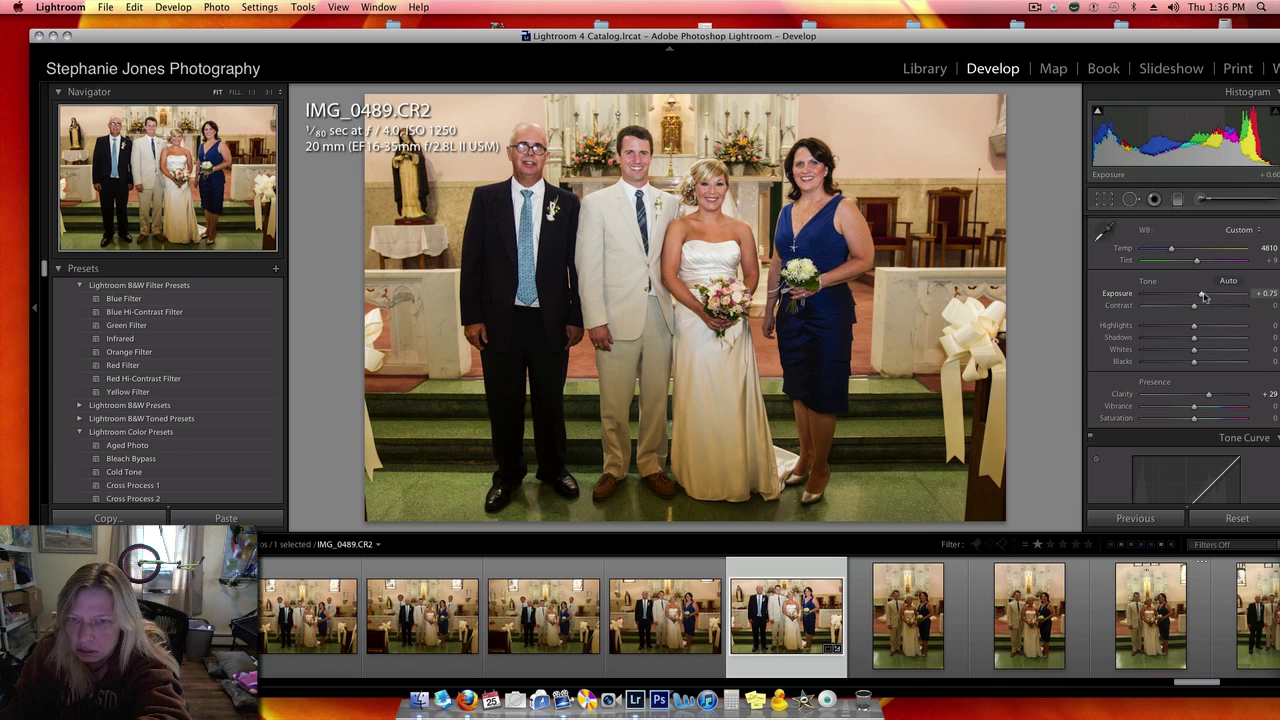
{"action": "left_click_drag", "start_coordinate": [1204, 297], "coordinate": [1208, 296]}
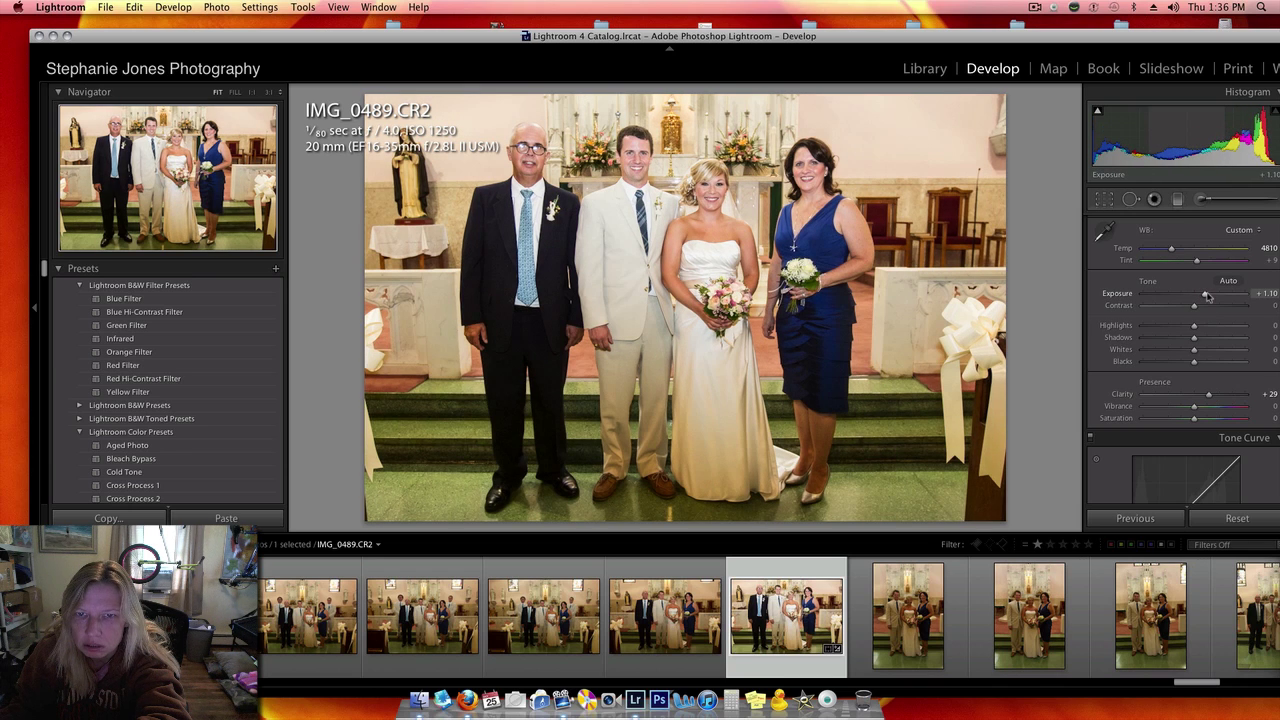
Paint a brush lift on IMG_0489 (exposure 2.79, contrast 62), rate it one star, and go to IMG_0490
{"action": "left_click", "coordinate": [1203, 201]}
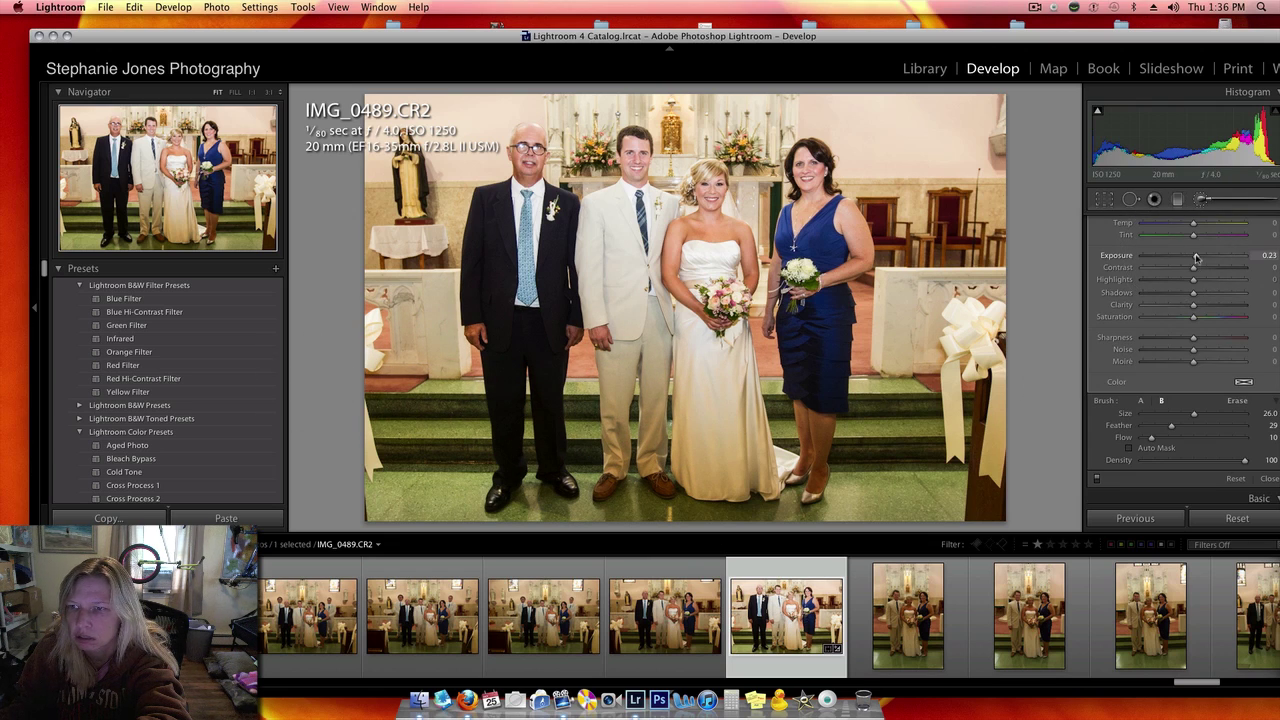
{"action": "left_click_drag", "start_coordinate": [1220, 258], "coordinate": [1229, 257]}
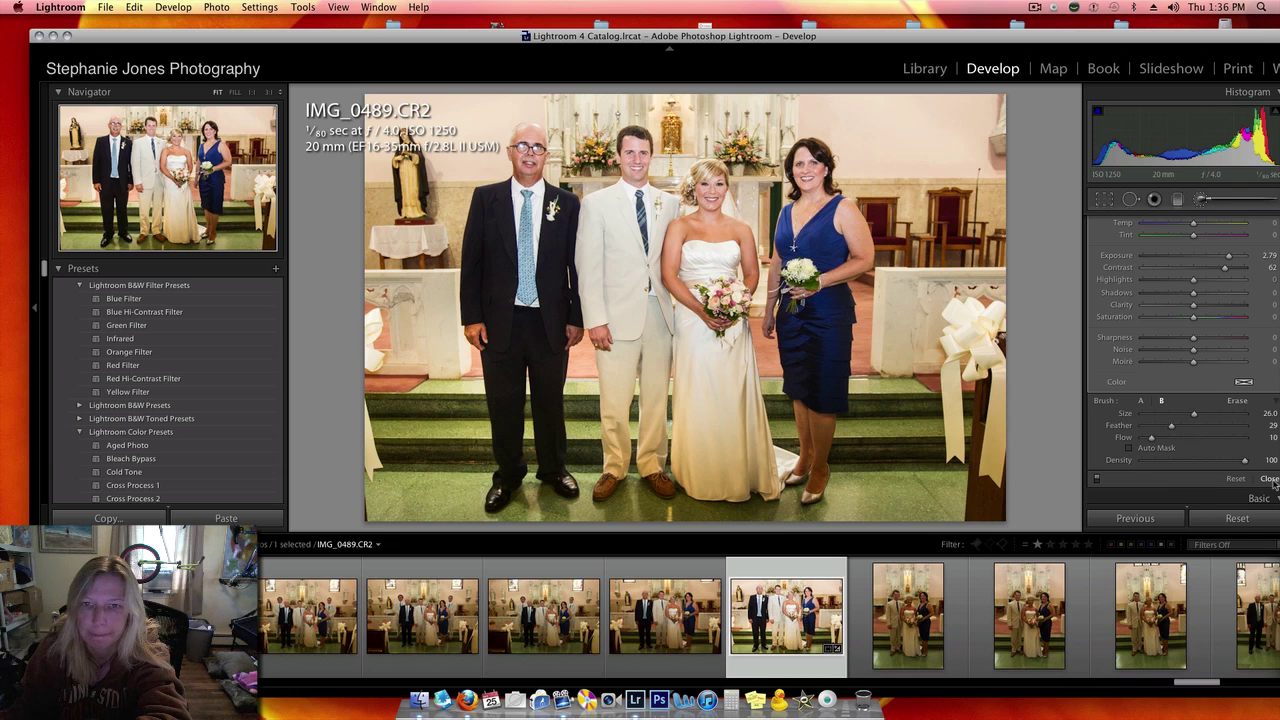
{"action": "left_click", "coordinate": [1268, 479]}
{"action": "key", "text": "1"}
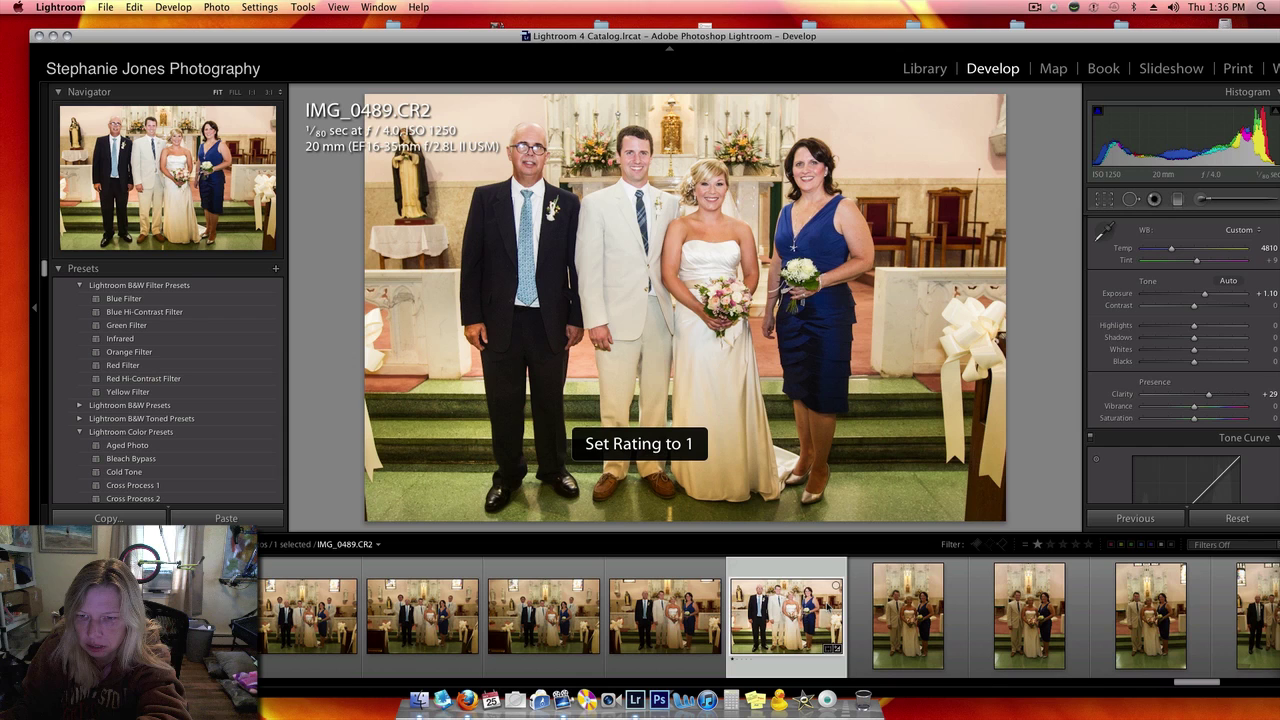
{"action": "key", "text": "Right"}
{"action": "key", "text": "Right"}
{"action": "key", "text": "Right"}
{"action": "key", "text": "Right"}
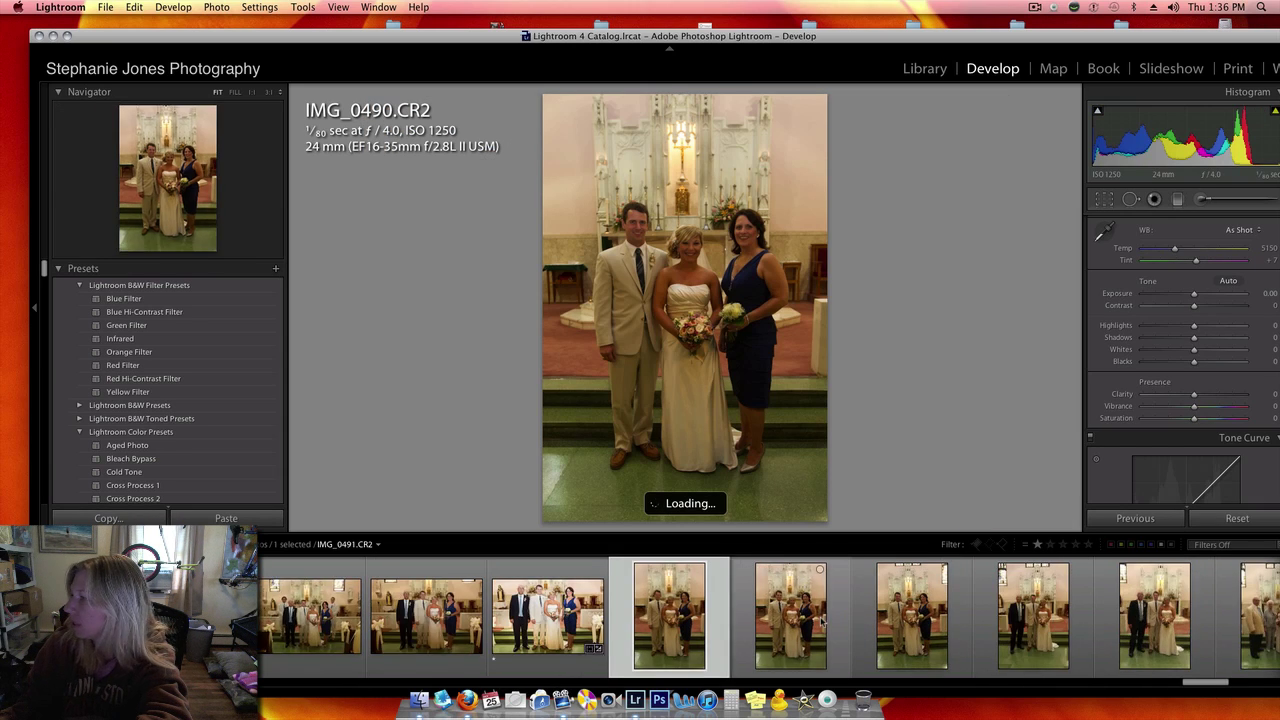
Step forward through the portrait shots to IMG_0497
{"action": "key", "text": "Right"}
{"action": "key", "text": "Right"}
{"action": "key", "text": "Right"}
{"action": "key", "text": "Right"}
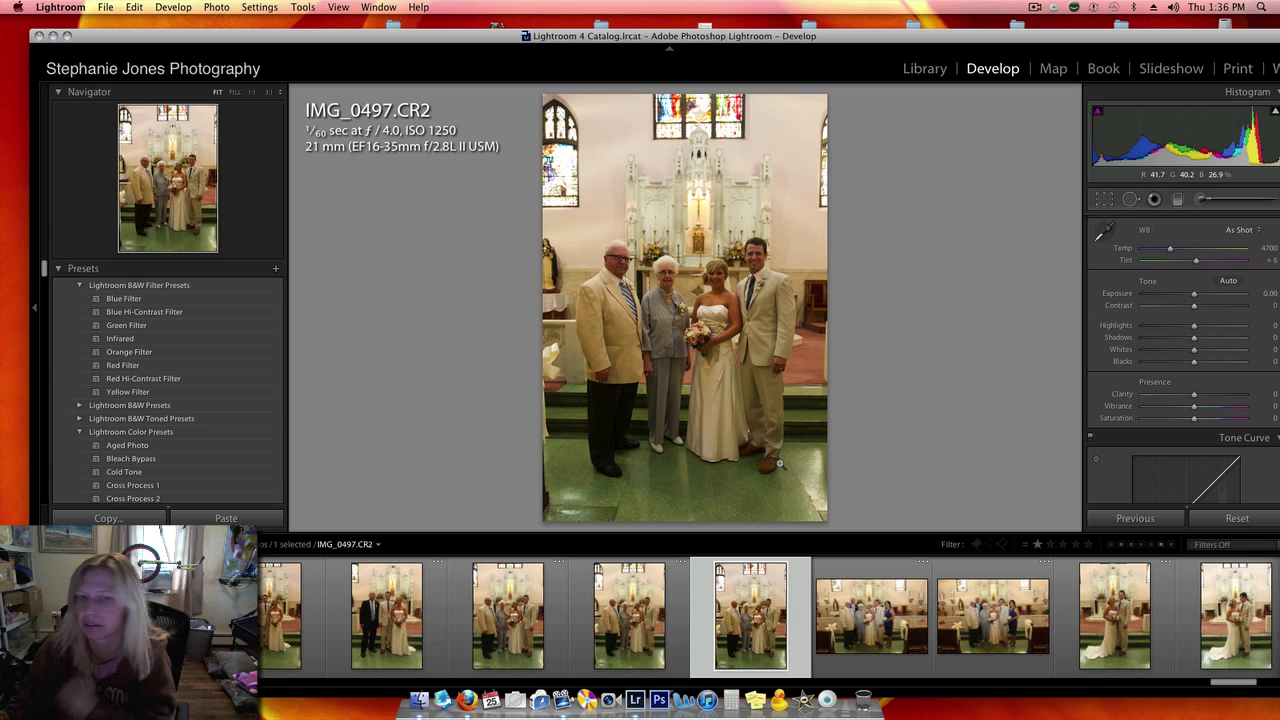
Set IMG_0497 to Temp 3450, Exposure +0.90, Contrast +31, and Clarity +20, then start a tighter crop
{"action": "left_click", "coordinate": [1099, 232]}
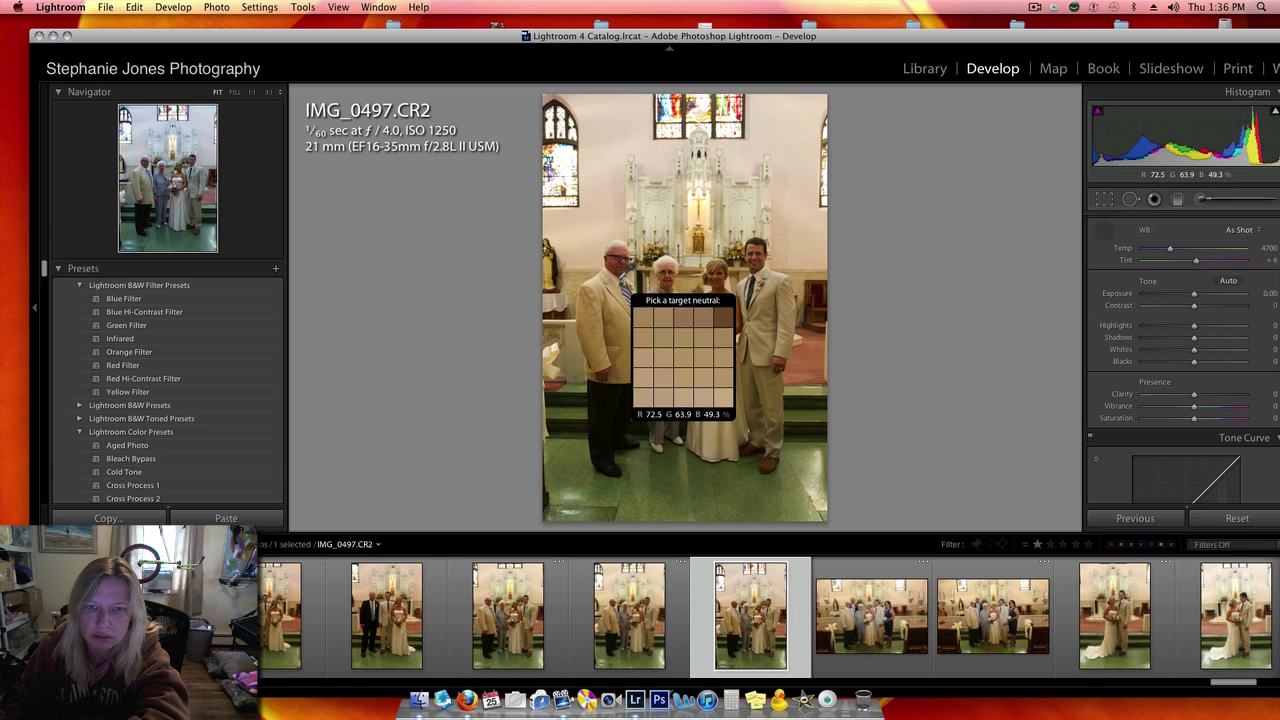
{"action": "left_click", "coordinate": [683, 357]}
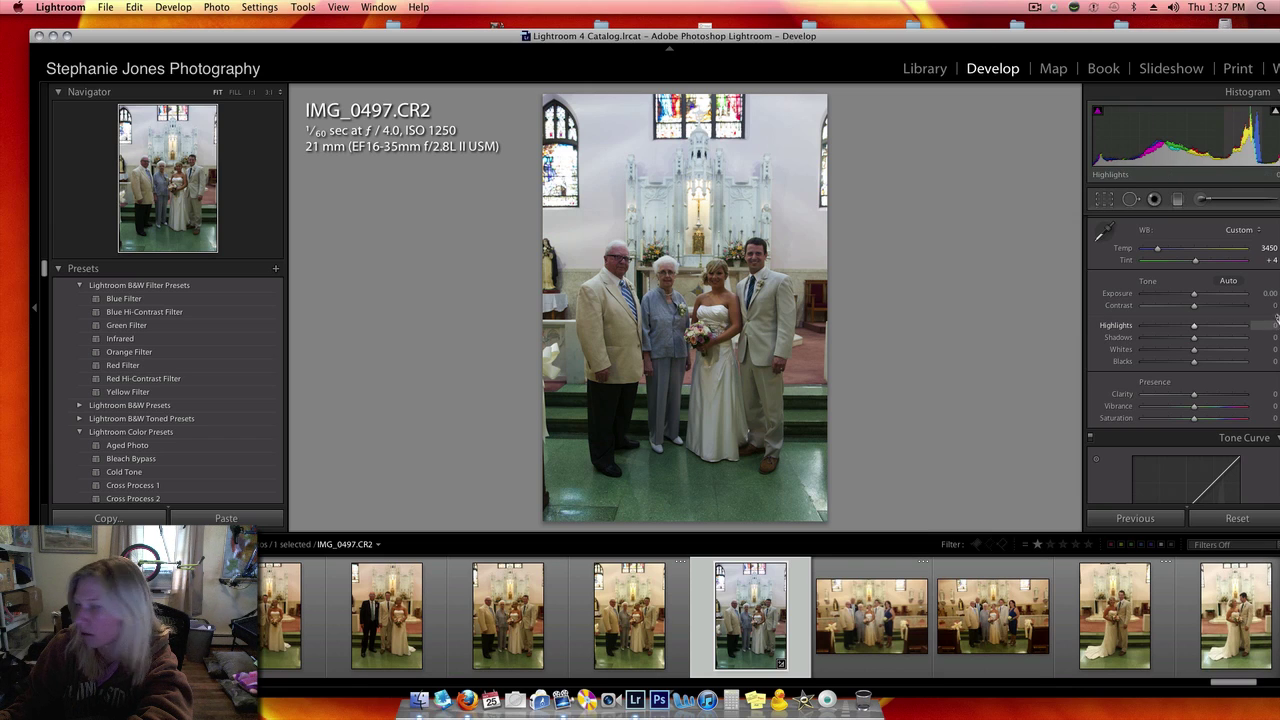
{"action": "left_click_drag", "start_coordinate": [1194, 294], "coordinate": [1204, 294]}
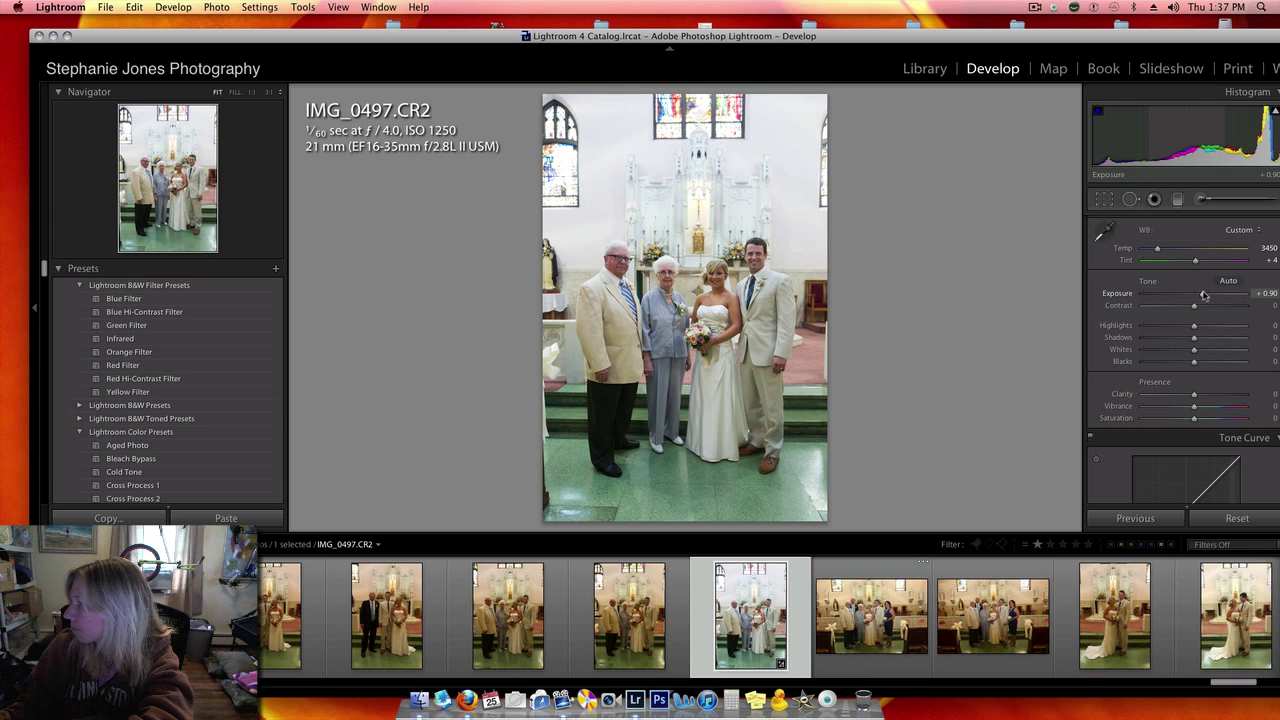
{"action": "left_click_drag", "start_coordinate": [1194, 305], "coordinate": [1210, 306]}
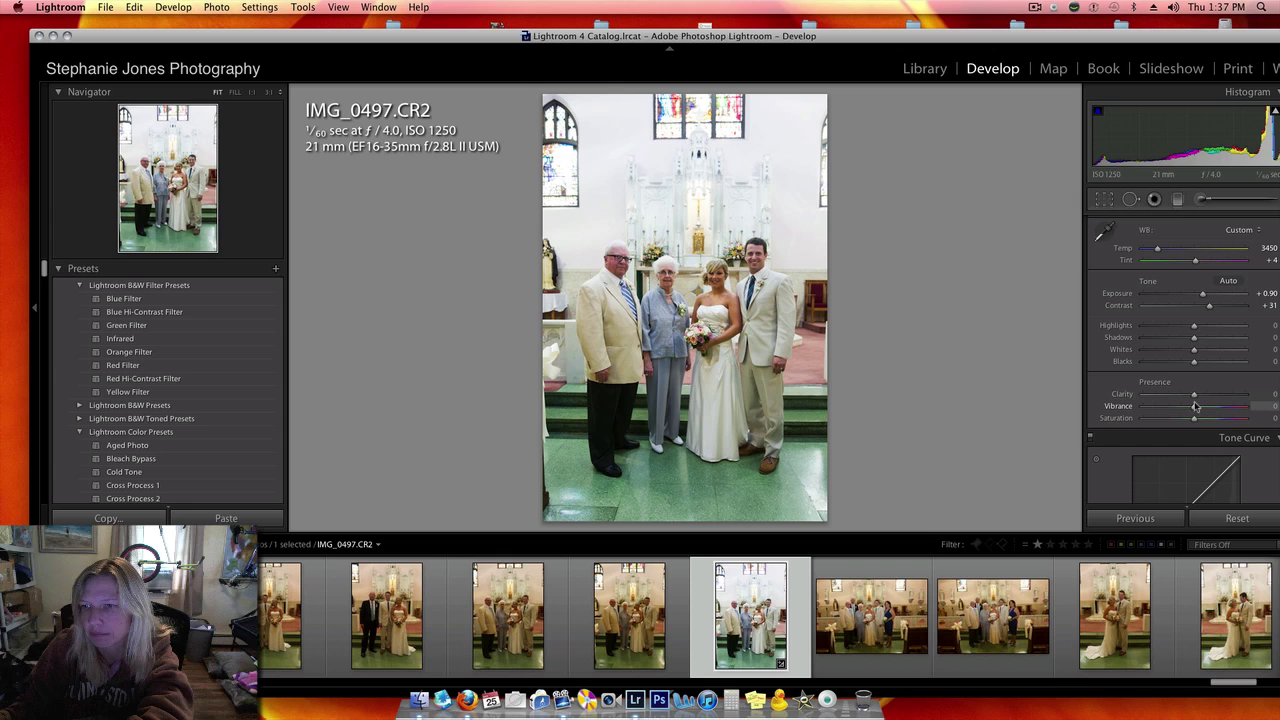
{"action": "left_click_drag", "start_coordinate": [1194, 395], "coordinate": [1205, 398]}
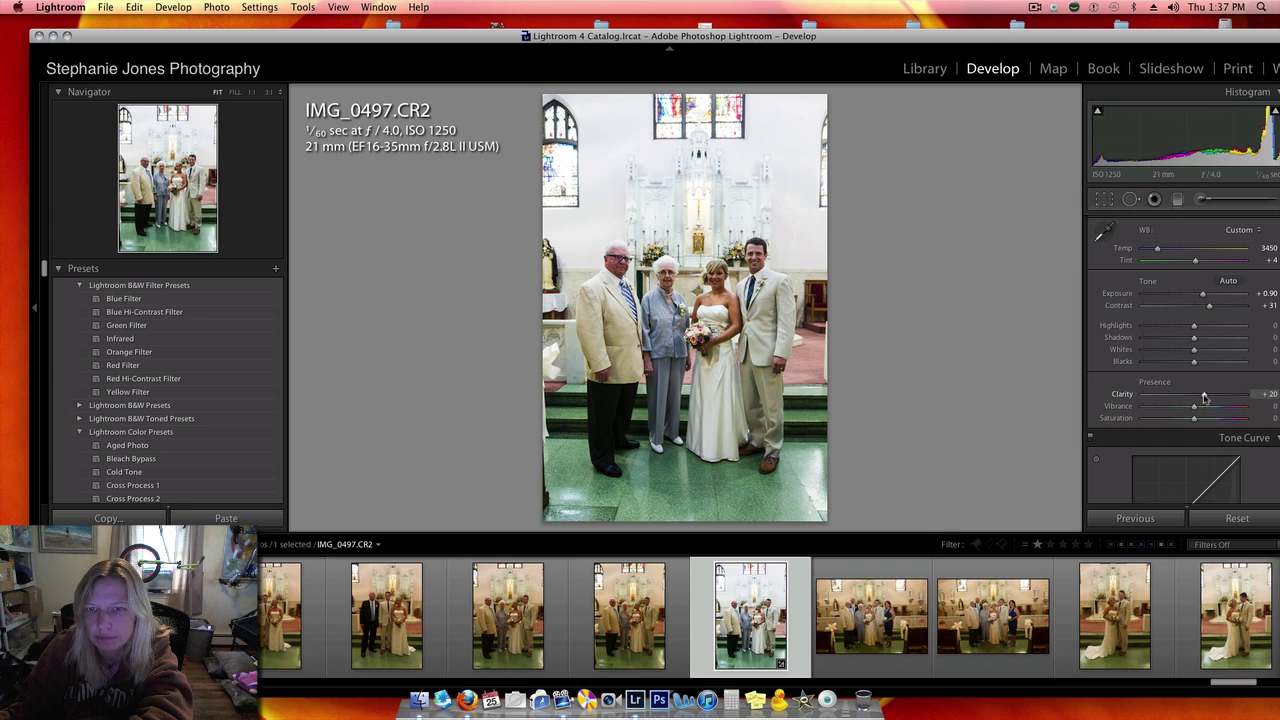
{"action": "left_click", "coordinate": [1100, 199]}
{"action": "left_click_drag", "start_coordinate": [832, 96], "coordinate": [806, 134]}
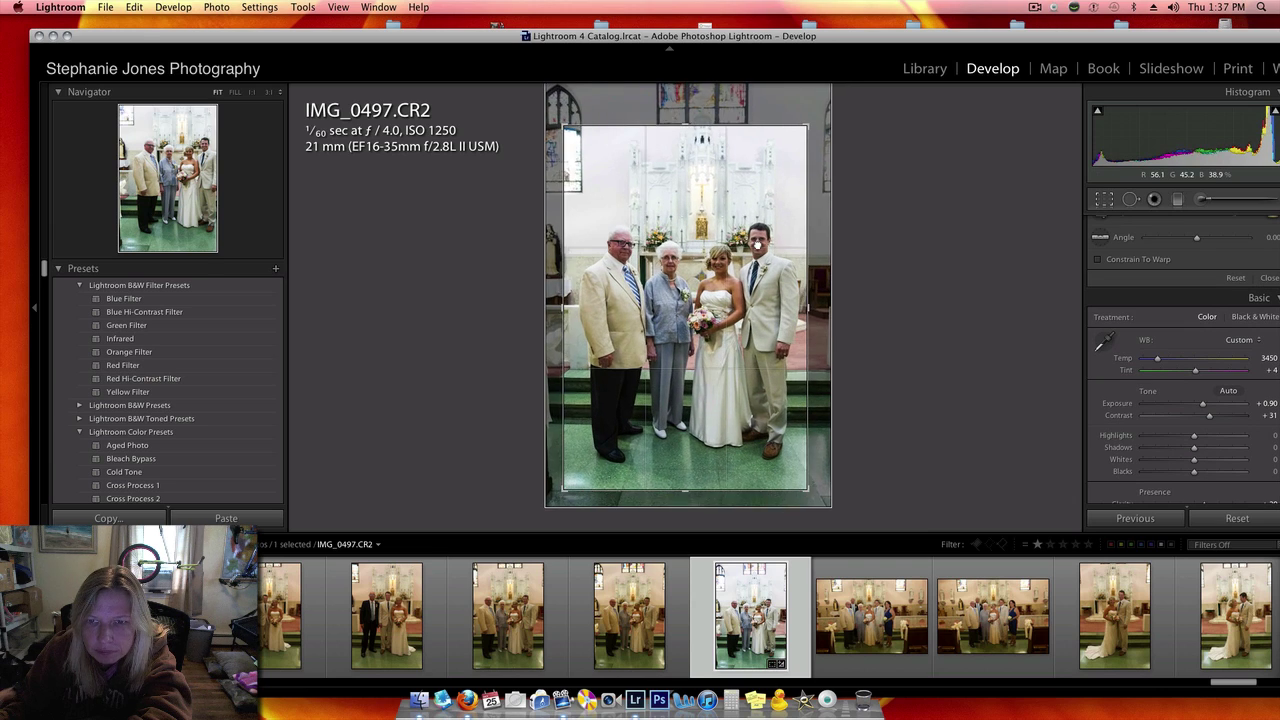
Commit the crop, then set Shadows +58, Exposure +0.95, Temp 3373, and Clarity +3
{"action": "key", "text": "Return"}
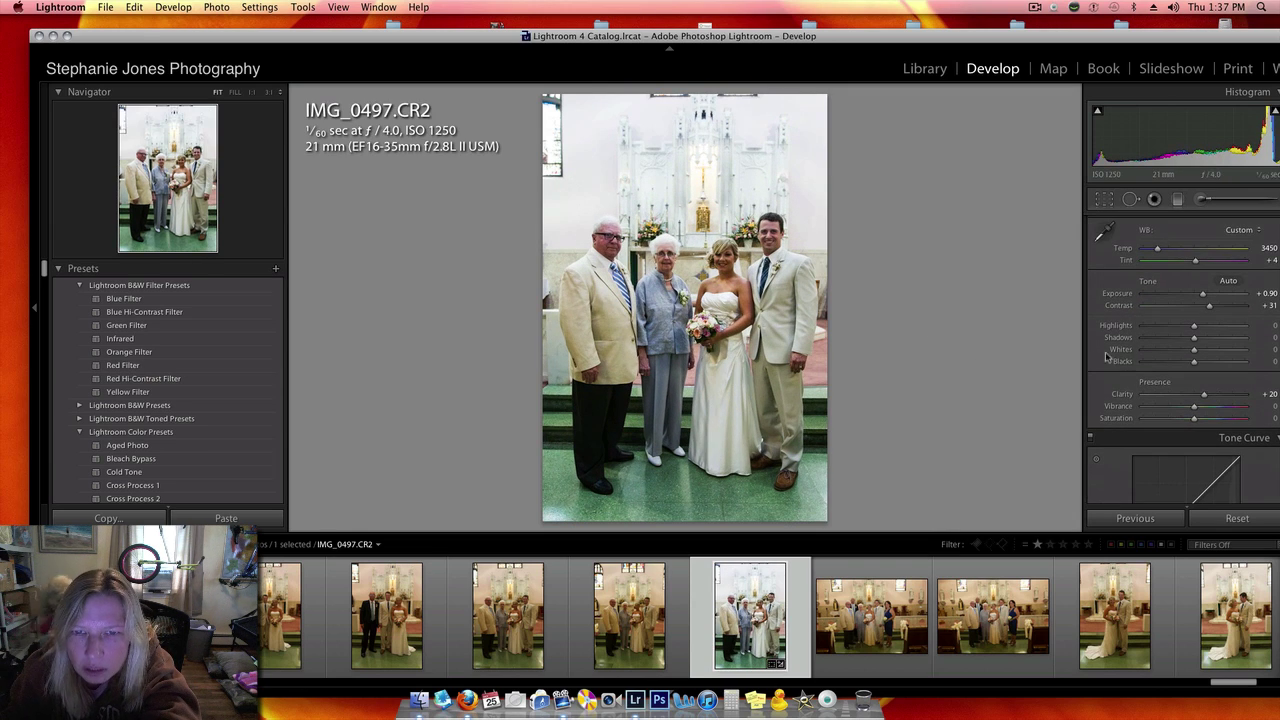
{"action": "left_click_drag", "start_coordinate": [1193, 338], "coordinate": [1237, 342]}
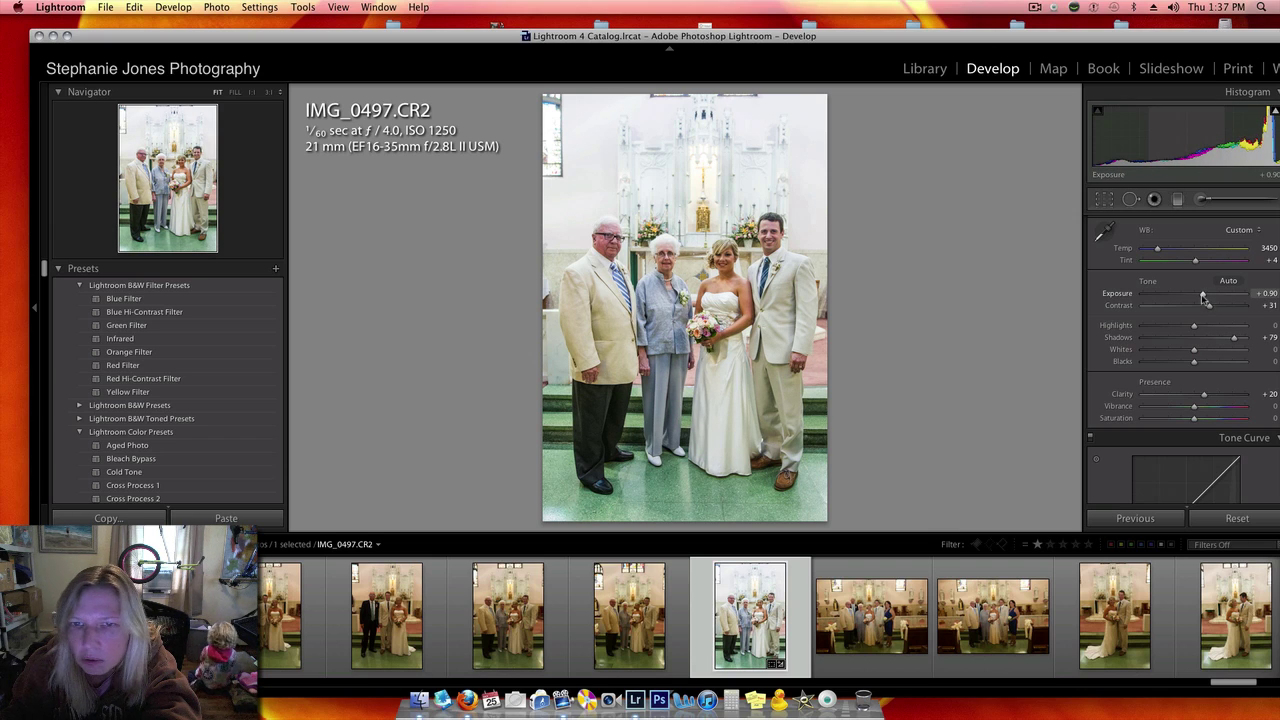
{"action": "left_click_drag", "start_coordinate": [1204, 298], "coordinate": [1206, 298]}
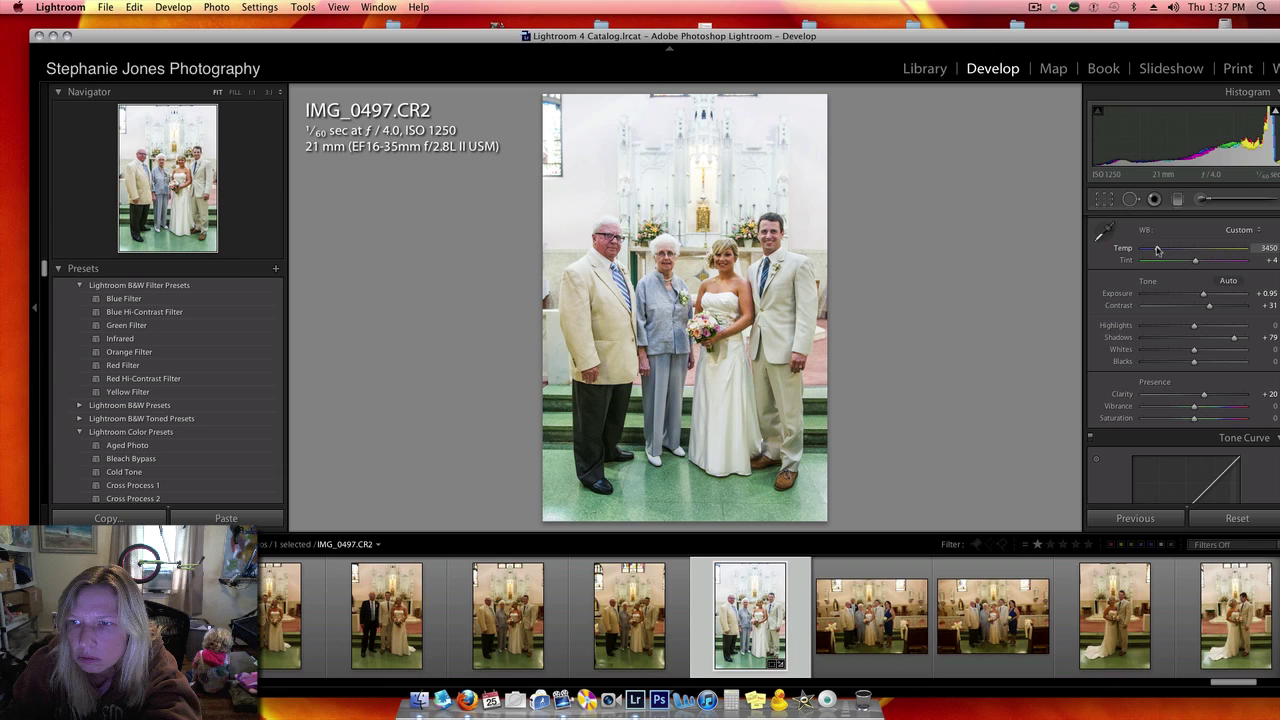
{"action": "left_click_drag", "start_coordinate": [1157, 250], "coordinate": [1155, 250]}
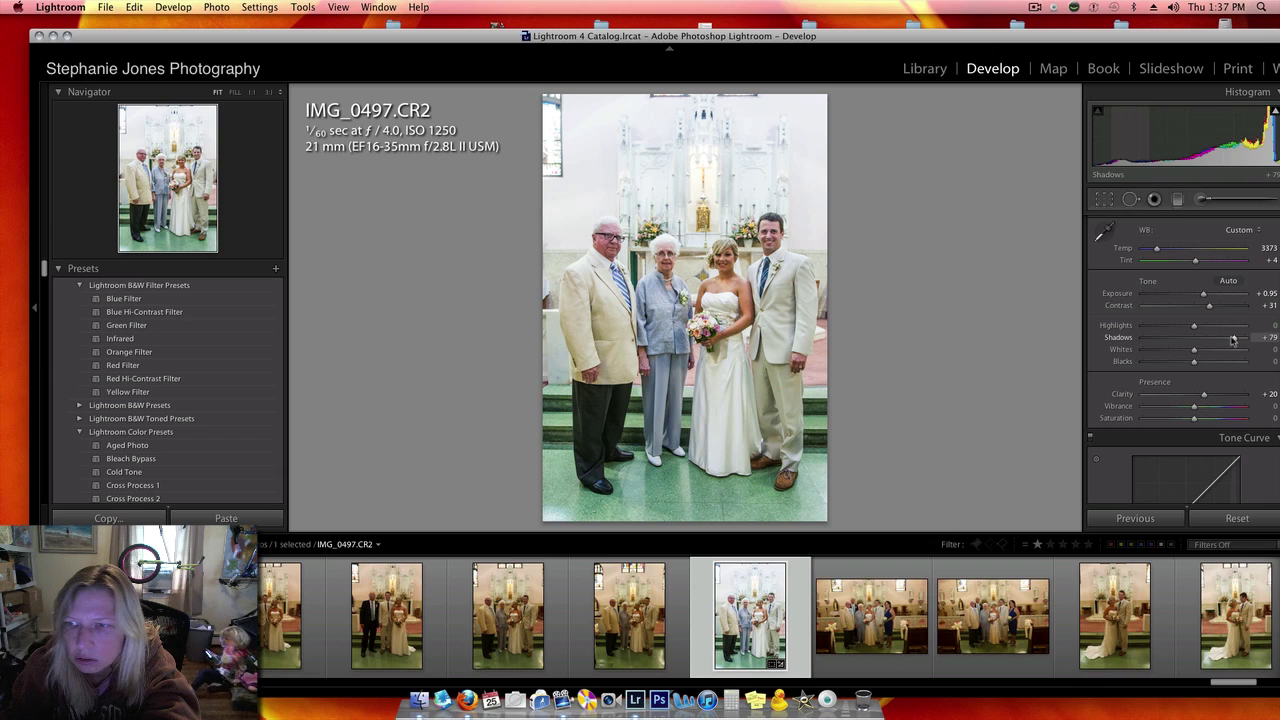
{"action": "left_click_drag", "start_coordinate": [1233, 340], "coordinate": [1222, 341]}
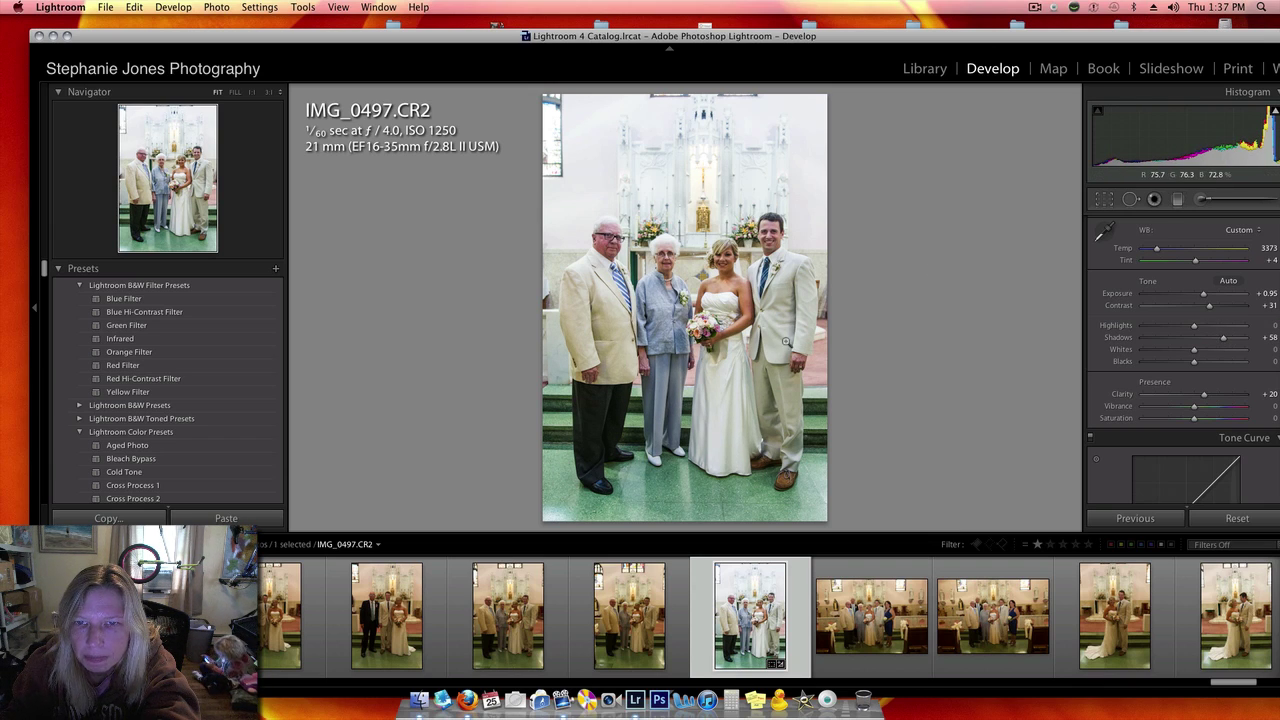
{"action": "left_click_drag", "start_coordinate": [1204, 394], "coordinate": [1189, 396]}
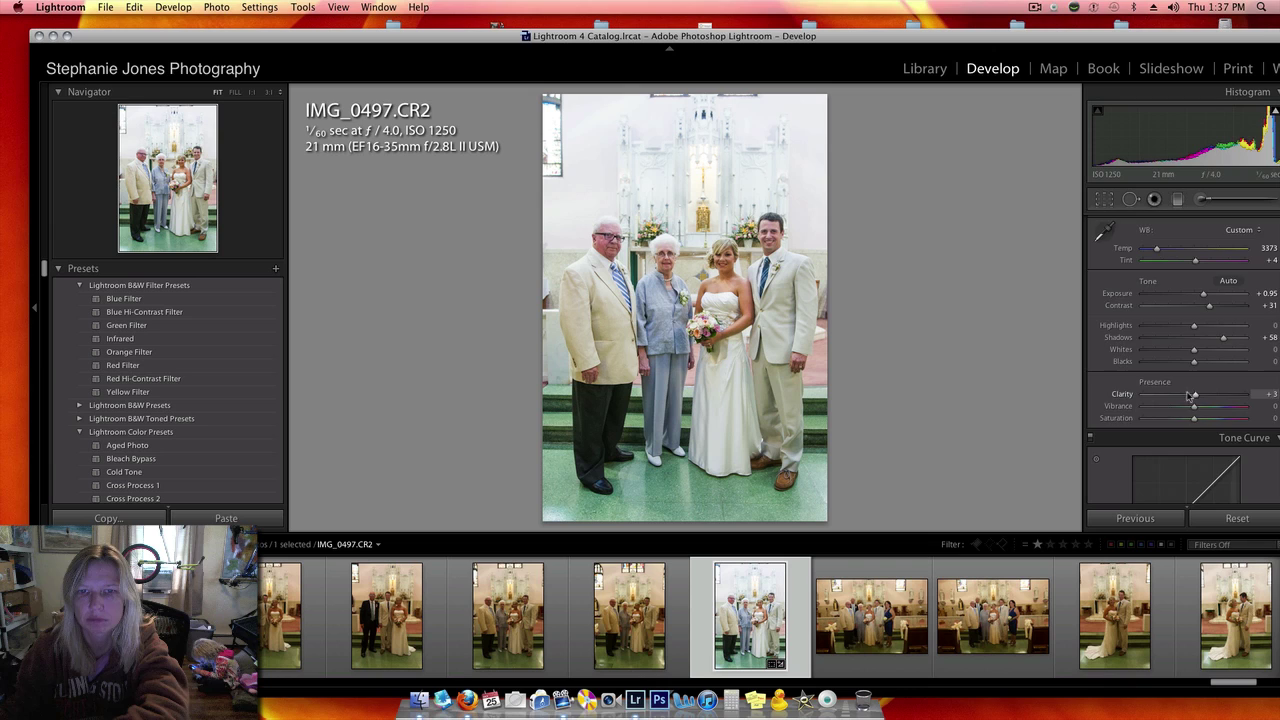
Lower Blacks on IMG_0497 to −20, rate it one star, and go back to IMG_0496
{"action": "scroll", "coordinate": [1189, 395], "scroll_direction": "down", "scroll_amount": 10}
{"action": "left_click_drag", "start_coordinate": [1197, 386], "coordinate": [1057, 390]}
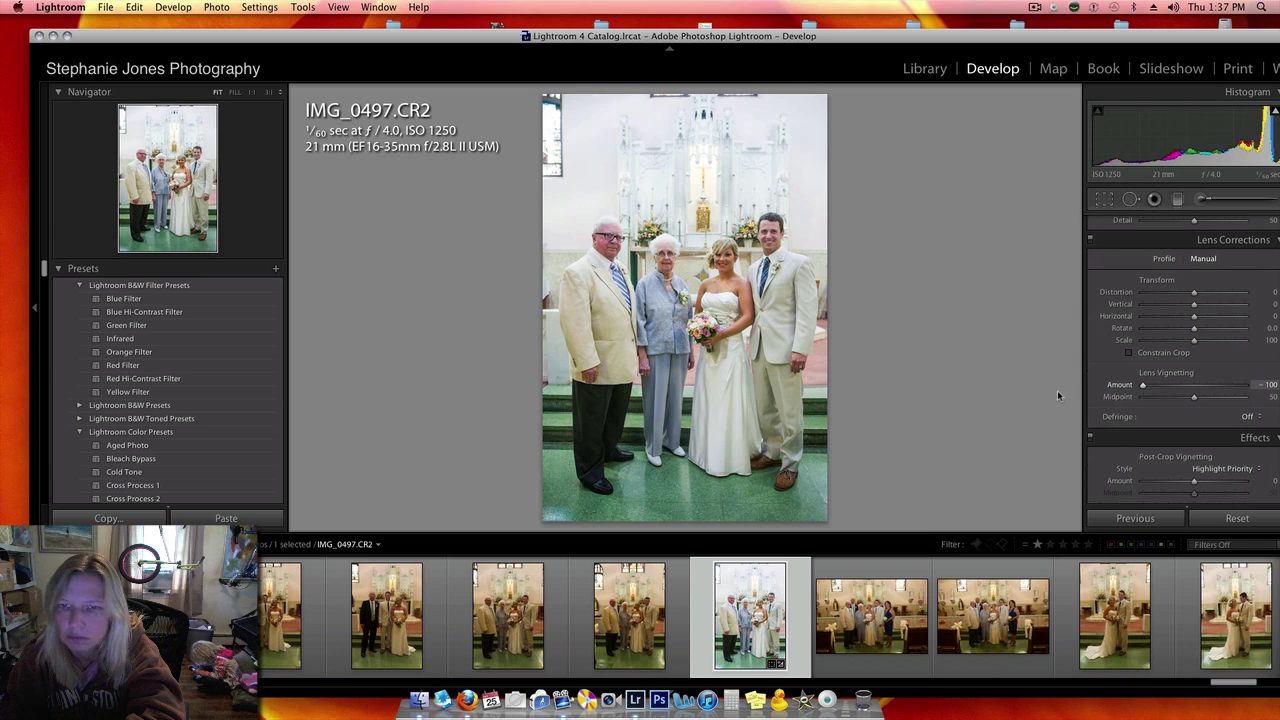
{"action": "key", "text": "1"}
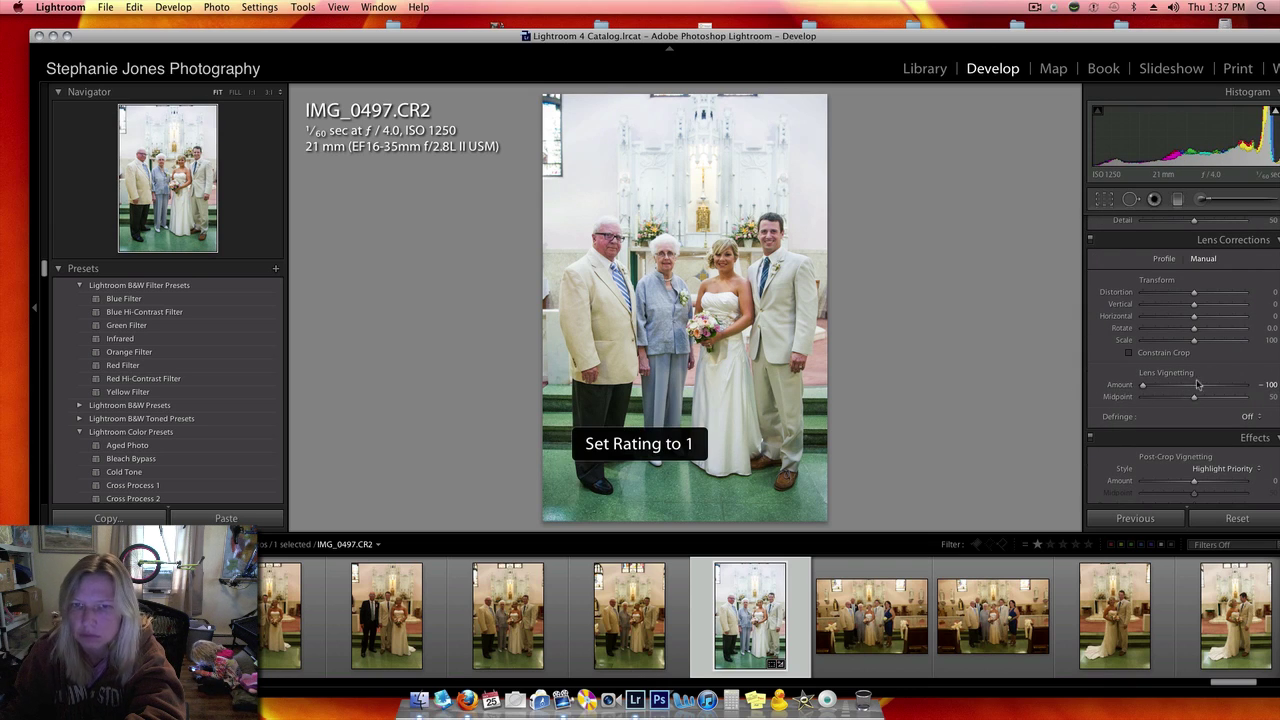
{"action": "scroll", "coordinate": [1190, 390], "scroll_direction": "up", "scroll_amount": 5}
{"action": "scroll", "coordinate": [1209, 360], "scroll_direction": "up", "scroll_amount": 4}
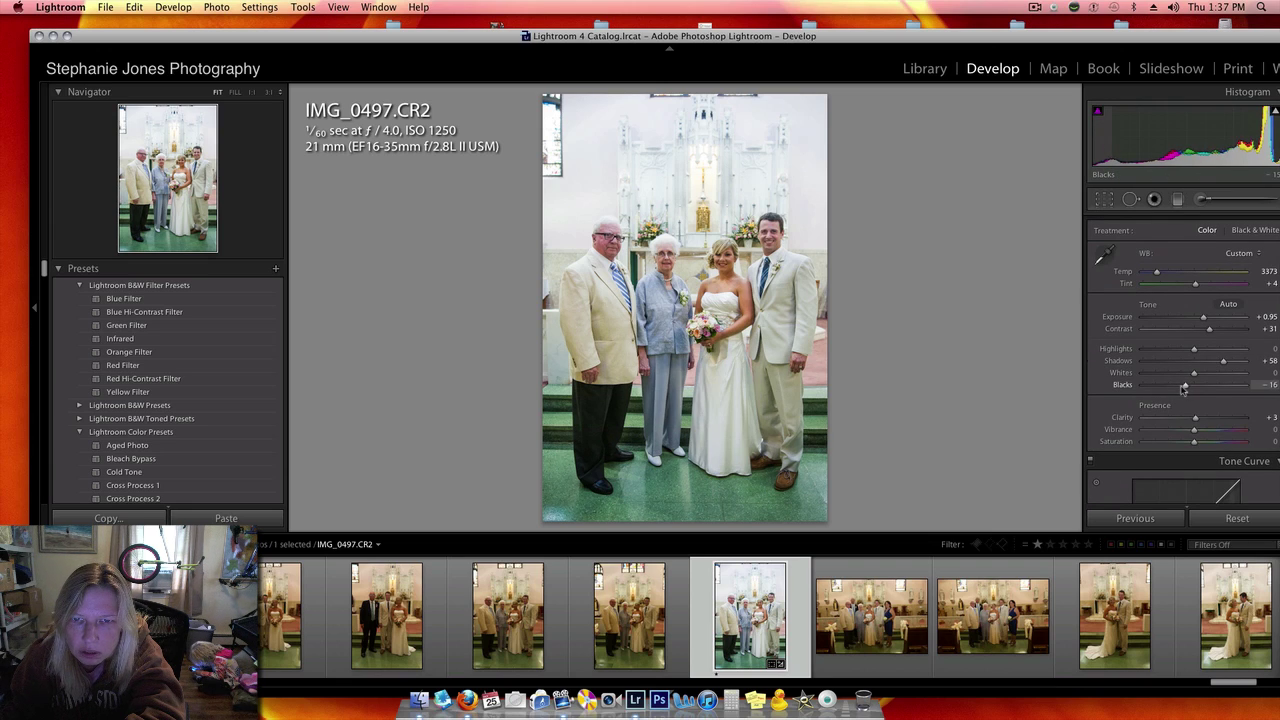
{"action": "key", "text": "1"}
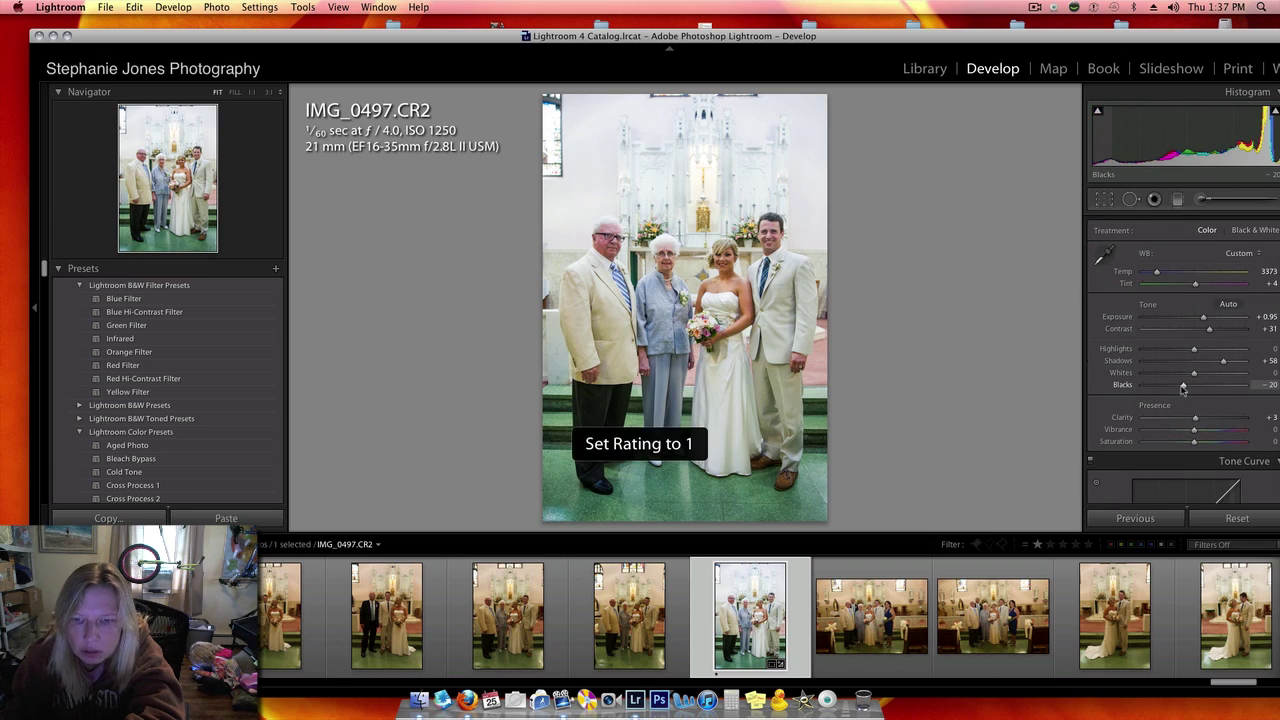
{"action": "key", "text": "Left"}
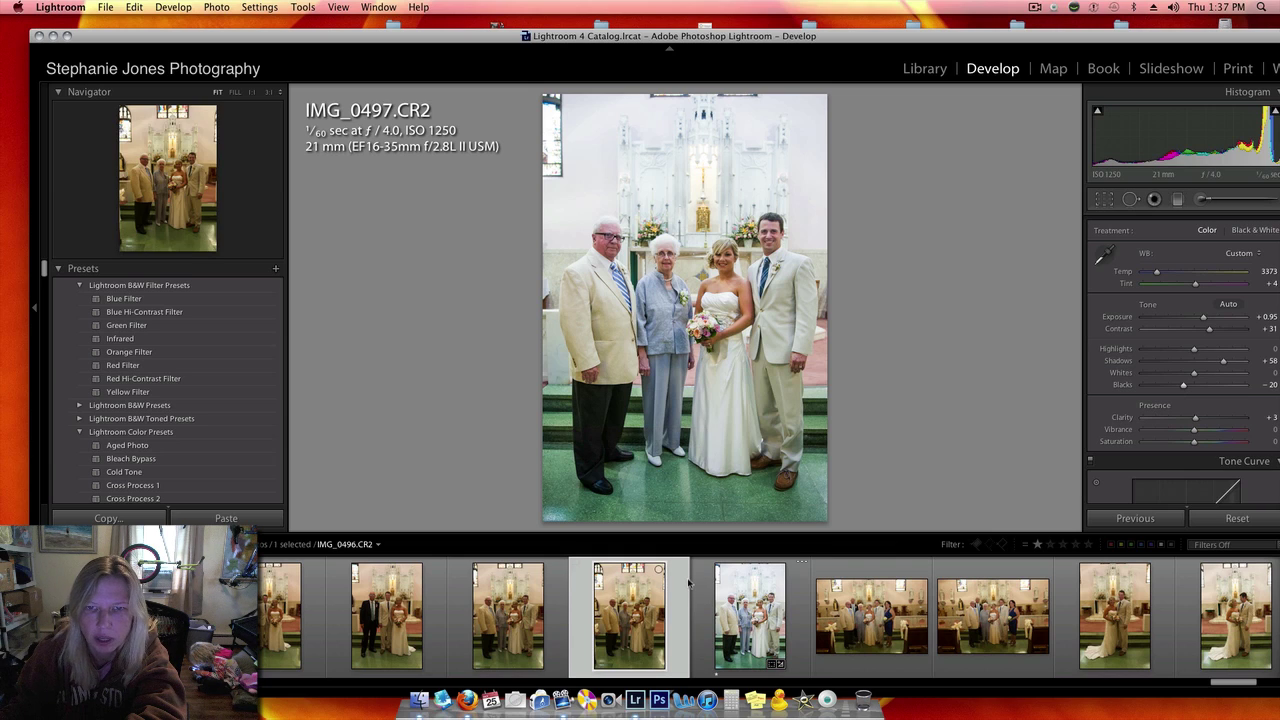
Neutralise IMG_0496 to Temp 3450, raise Exposure to +0.75, and begin tightening the crop
{"action": "left_click", "coordinate": [1101, 251]}
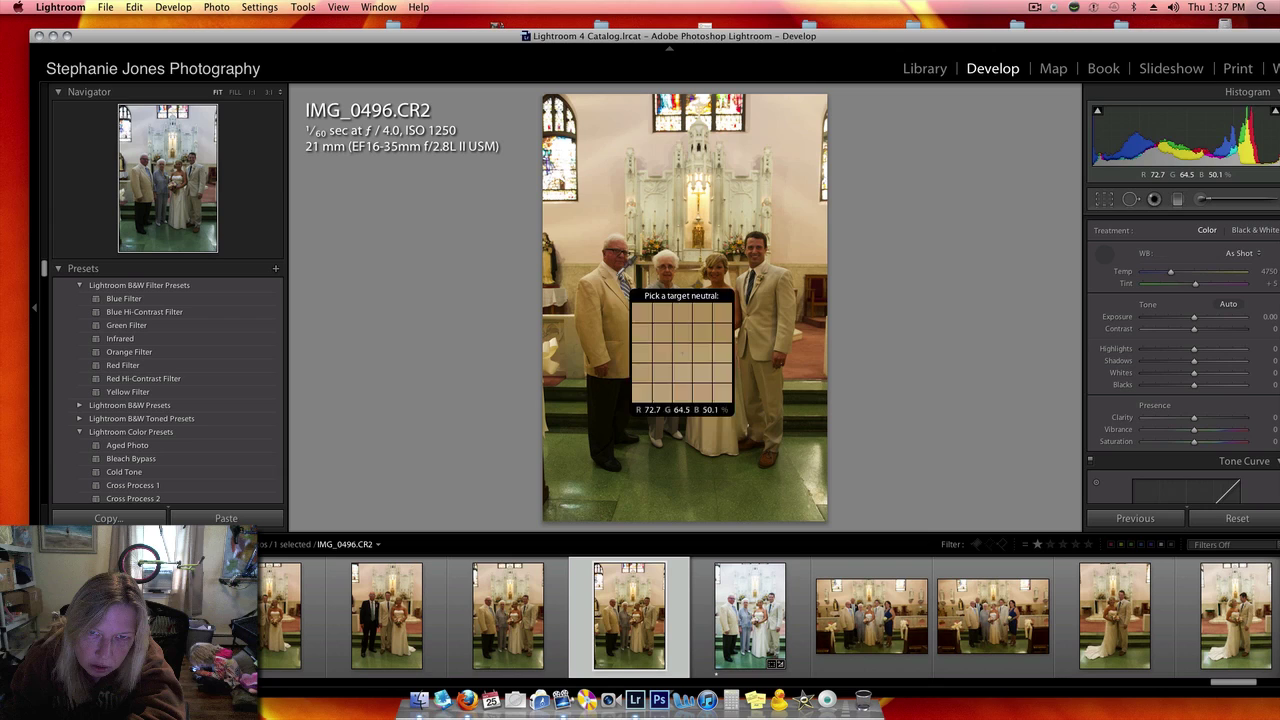
{"action": "left_click", "coordinate": [620, 277]}
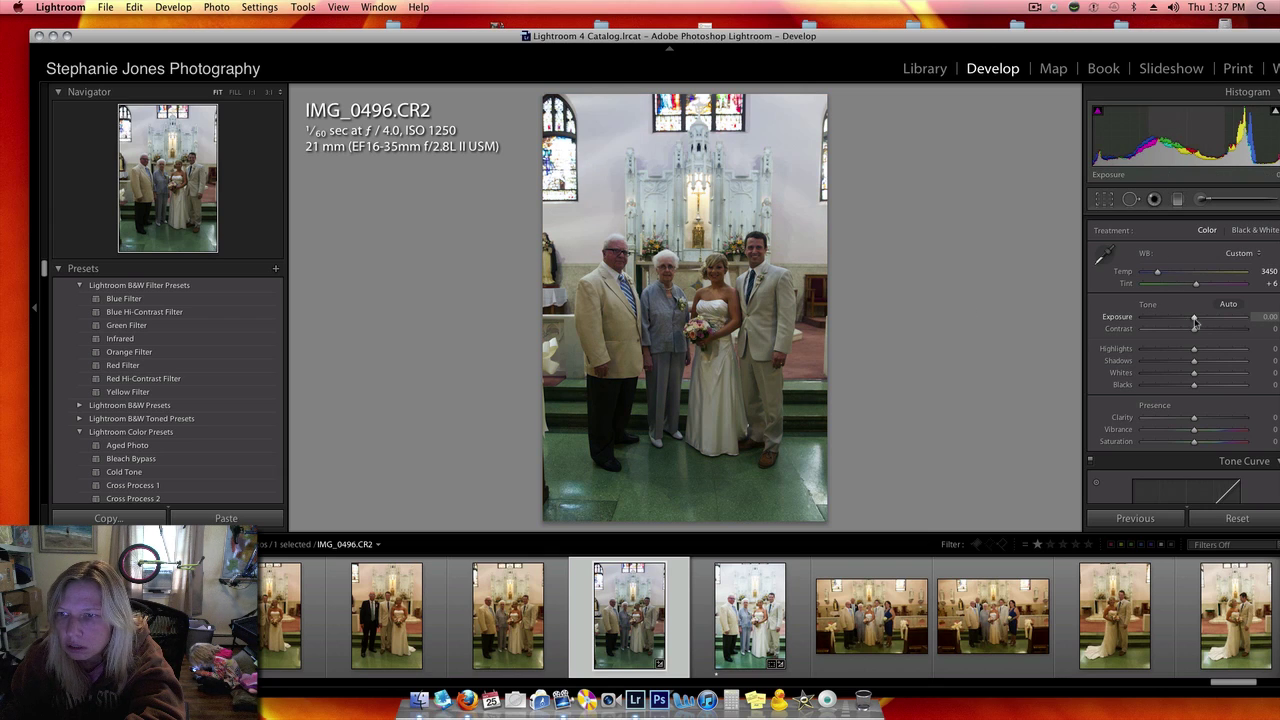
{"action": "mouse_move", "coordinate": [1193, 317]}
{"action": "left_mouse_down"}
{"action": "mouse_move", "coordinate": [1205, 321]}
{"action": "mouse_move", "coordinate": [1201, 366]}
{"action": "mouse_move", "coordinate": [1208, 329]}
{"action": "left_mouse_up"}
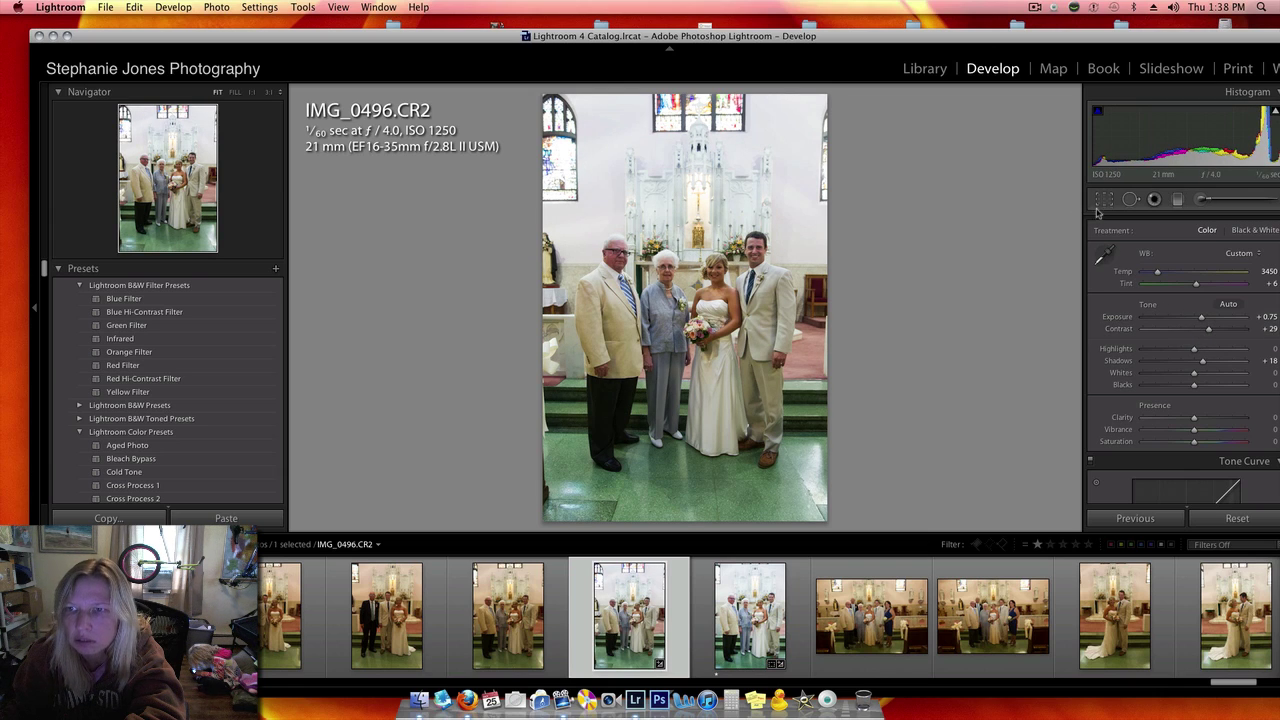
{"action": "key", "text": "r"}
{"action": "left_click_drag", "start_coordinate": [826, 95], "coordinate": [798, 165]}
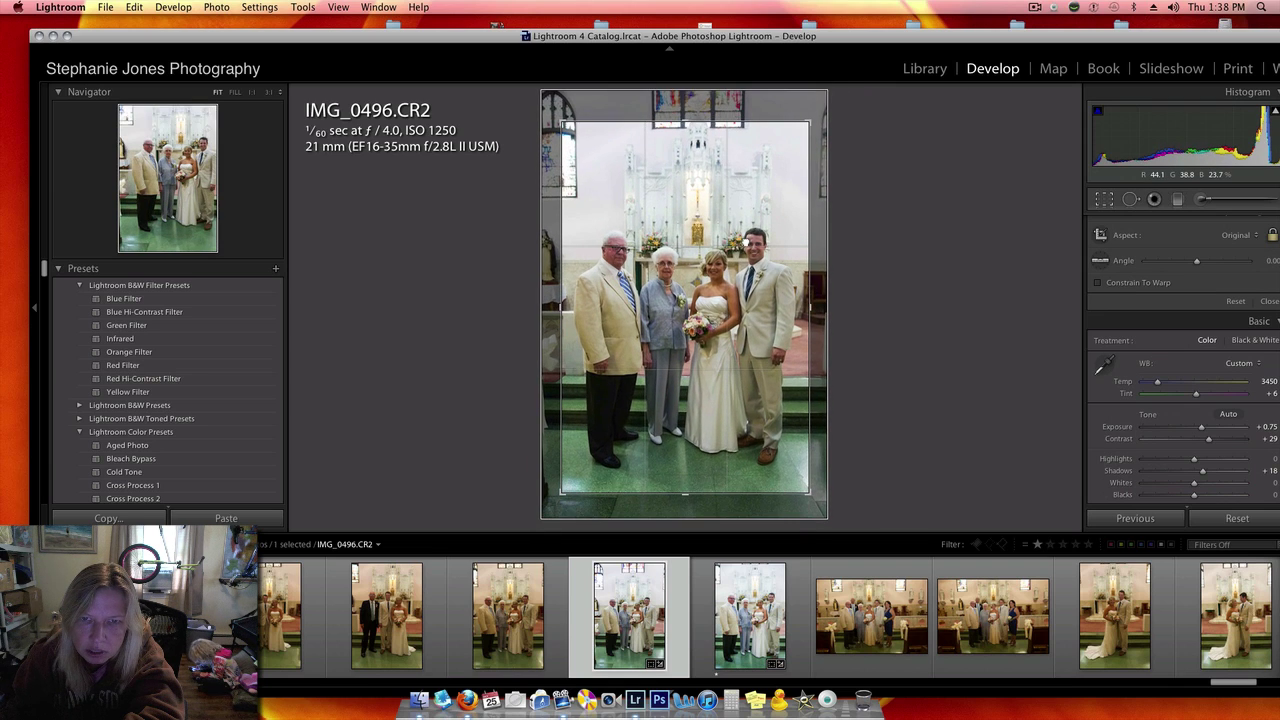
Commit IMG_0496's crop, set Exposure +1.10 and Shadows +48, cool Temp to 3307, rate one star
{"action": "key", "text": "r"}
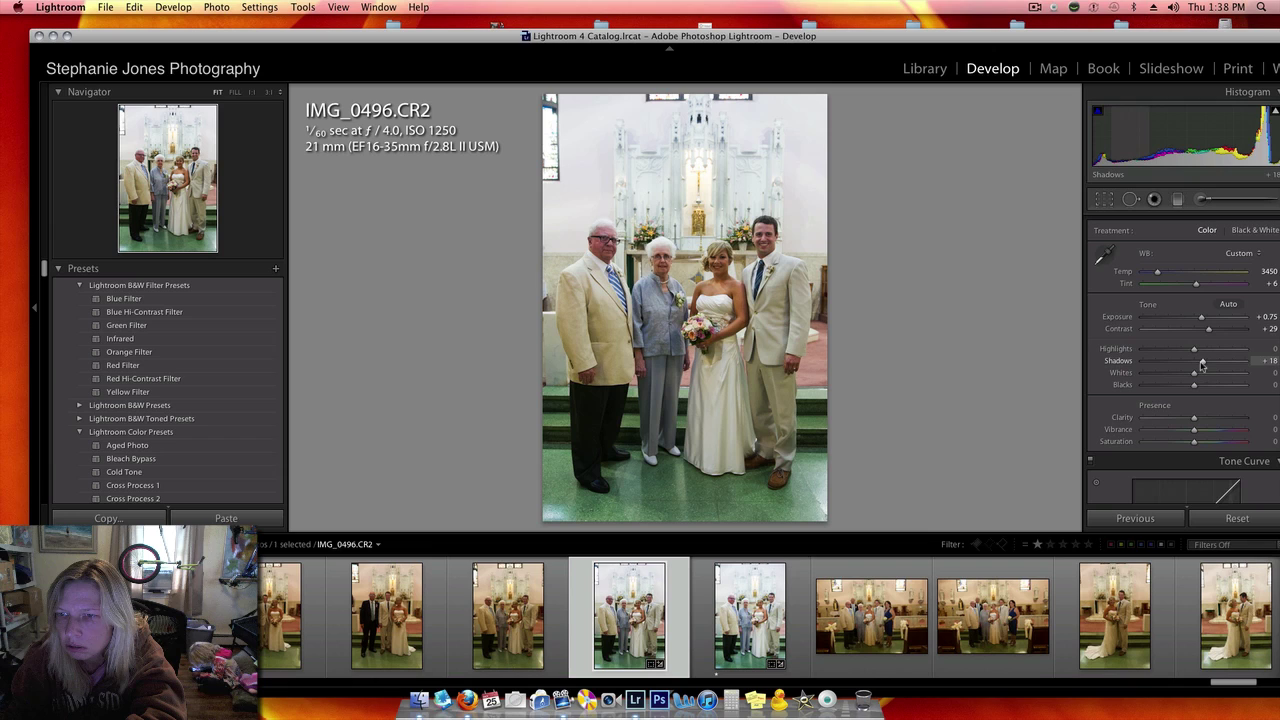
{"action": "left_click_drag", "start_coordinate": [1201, 318], "coordinate": [1205, 320]}
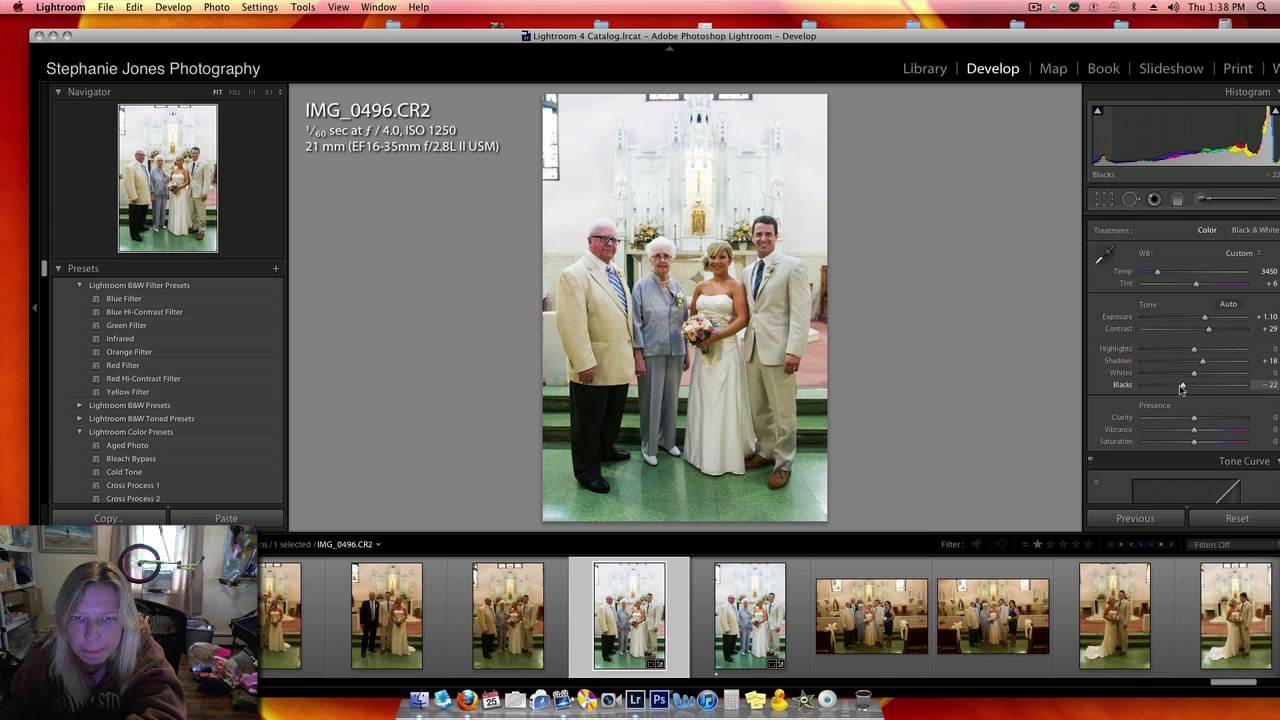
{"action": "left_click_drag", "start_coordinate": [1203, 362], "coordinate": [1217, 361]}
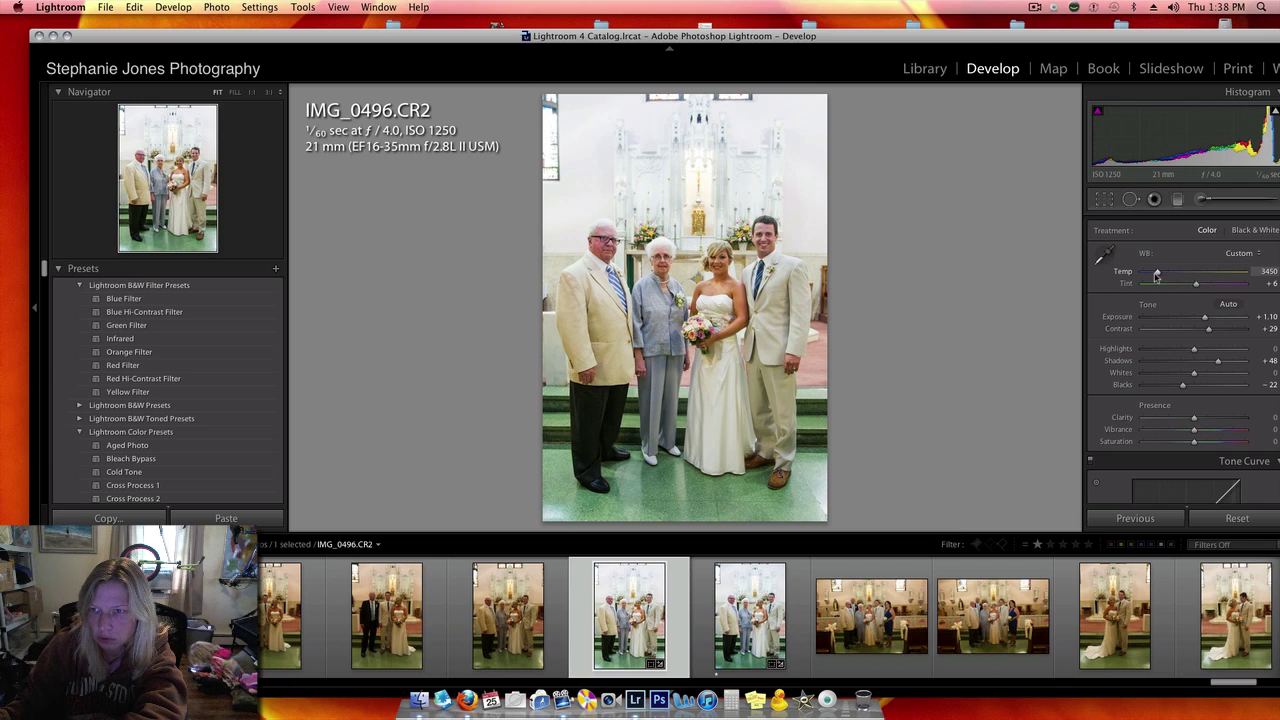
{"action": "left_click_drag", "start_coordinate": [1156, 274], "coordinate": [1154, 274]}
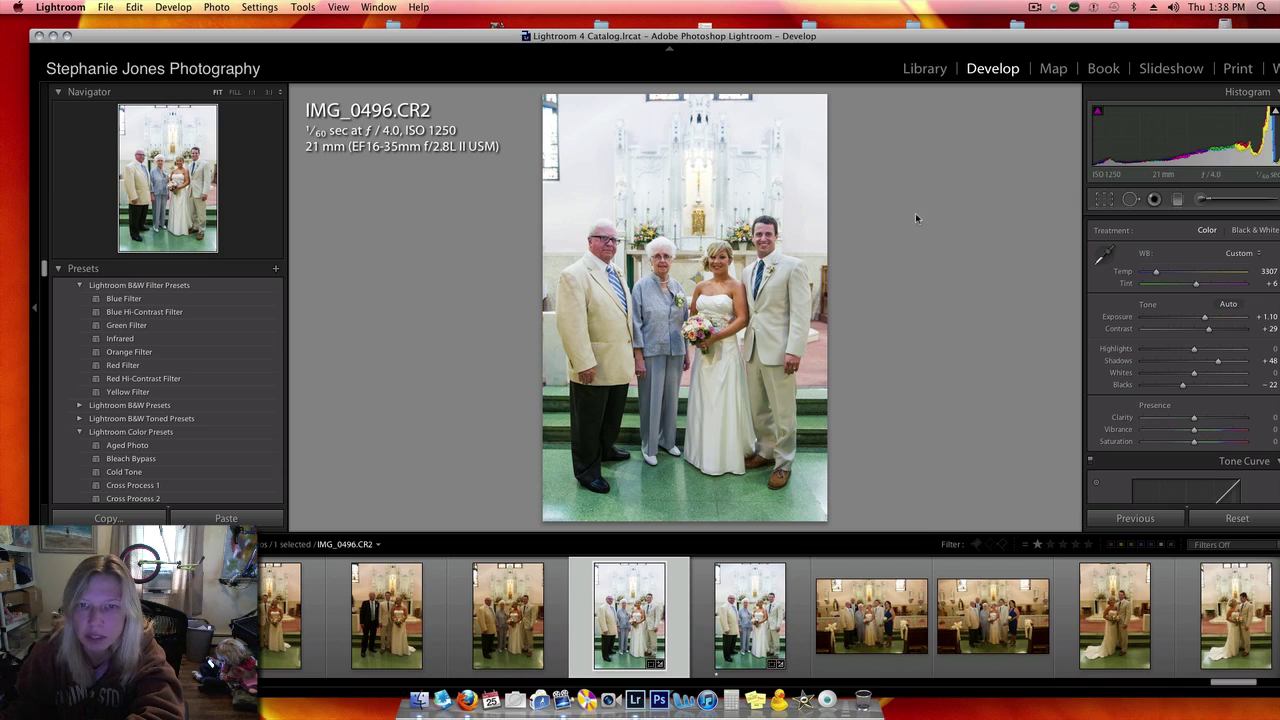
{"action": "key", "text": "1"}
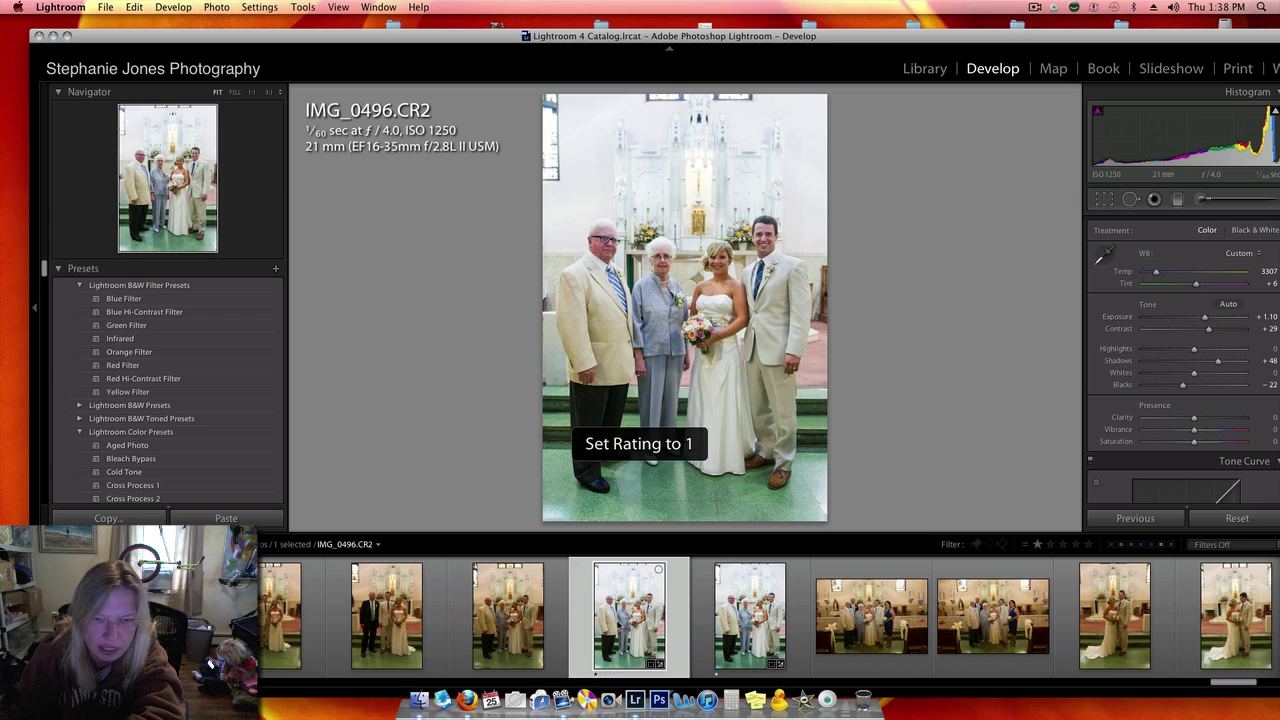
Select IMG_0499, set its white balance, and straighten and crop it
{"action": "left_click", "coordinate": [978, 666]}
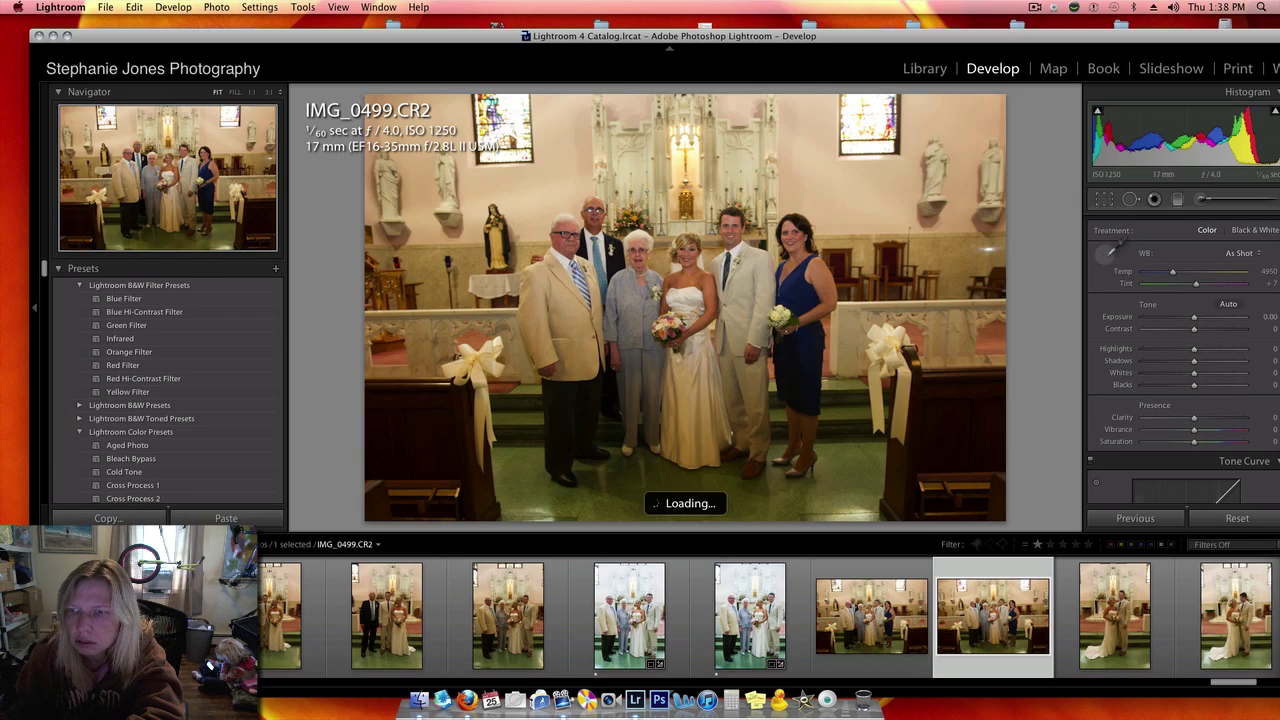
{"action": "left_click", "coordinate": [1108, 251]}
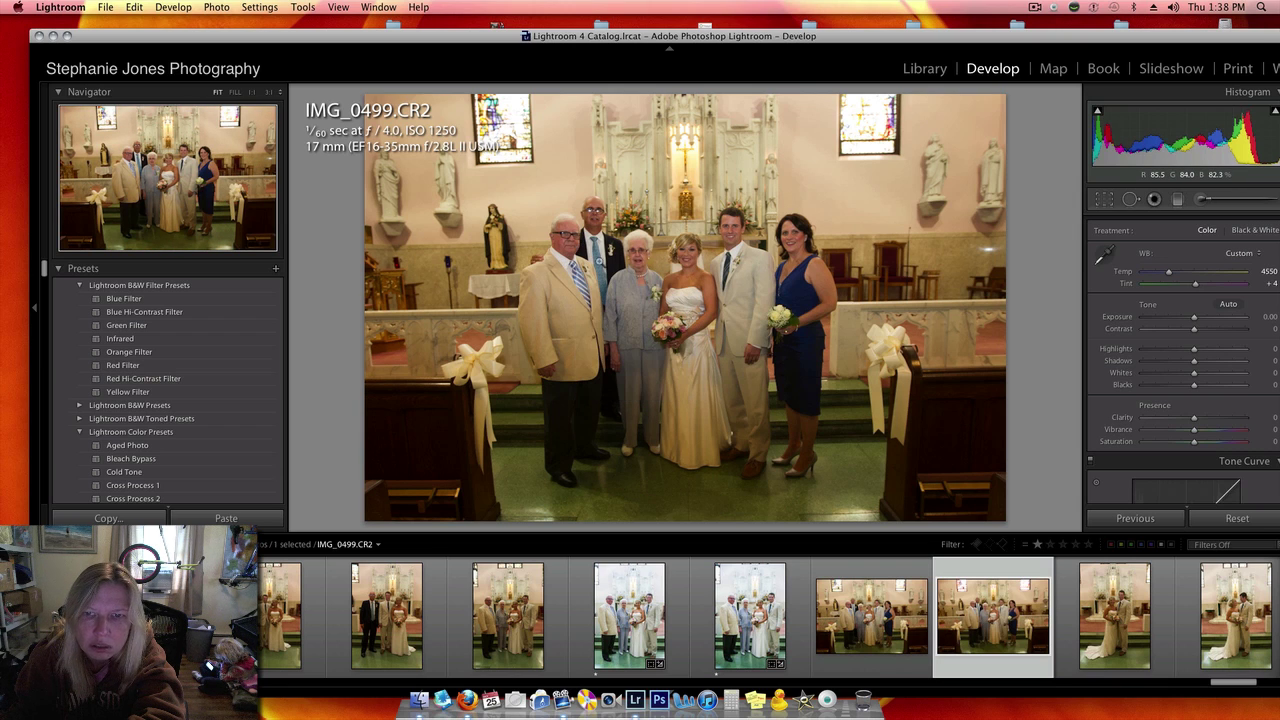
{"action": "left_click", "coordinate": [1104, 200]}
{"action": "left_click_drag", "start_coordinate": [1004, 100], "coordinate": [822, 249]}
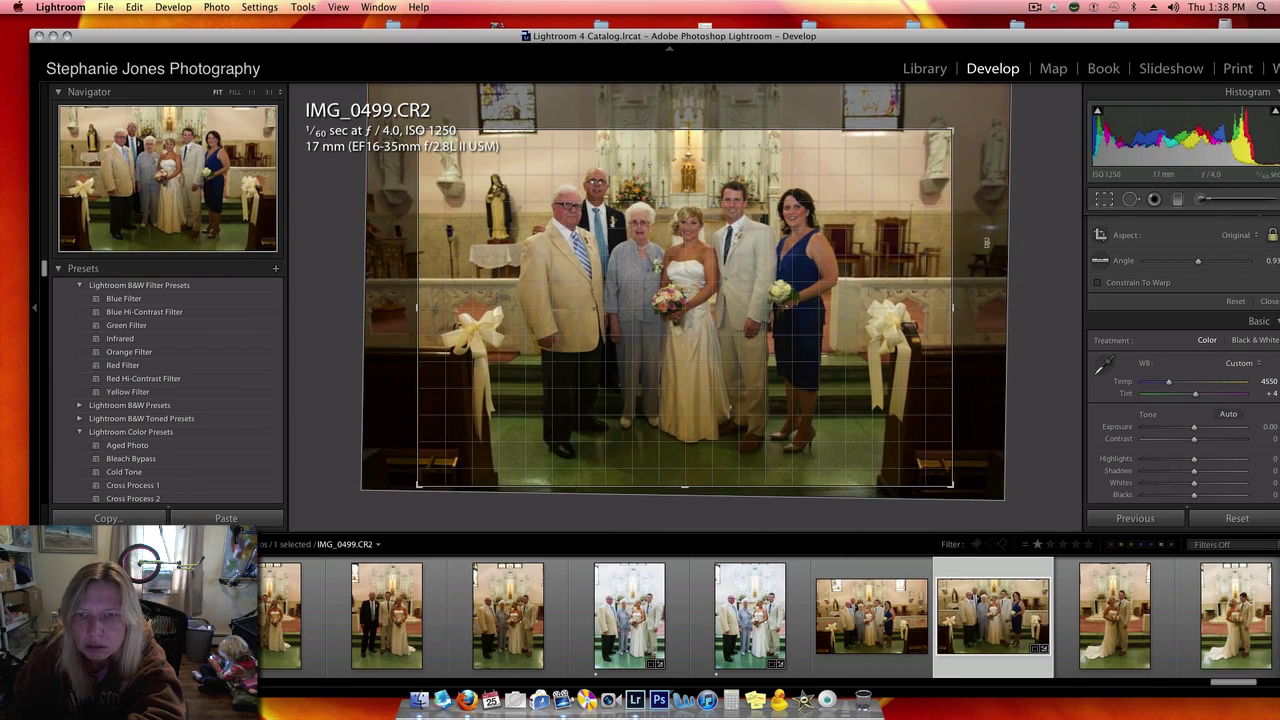
{"action": "key", "text": "Return"}
Set IMG_0499 to Exposure +0.90, Clarity +20 and Temp 4157, and rate it one star
{"action": "left_click_drag", "start_coordinate": [1193, 317], "coordinate": [1200, 320]}
{"action": "left_click_drag", "start_coordinate": [1194, 417], "coordinate": [1207, 418]}
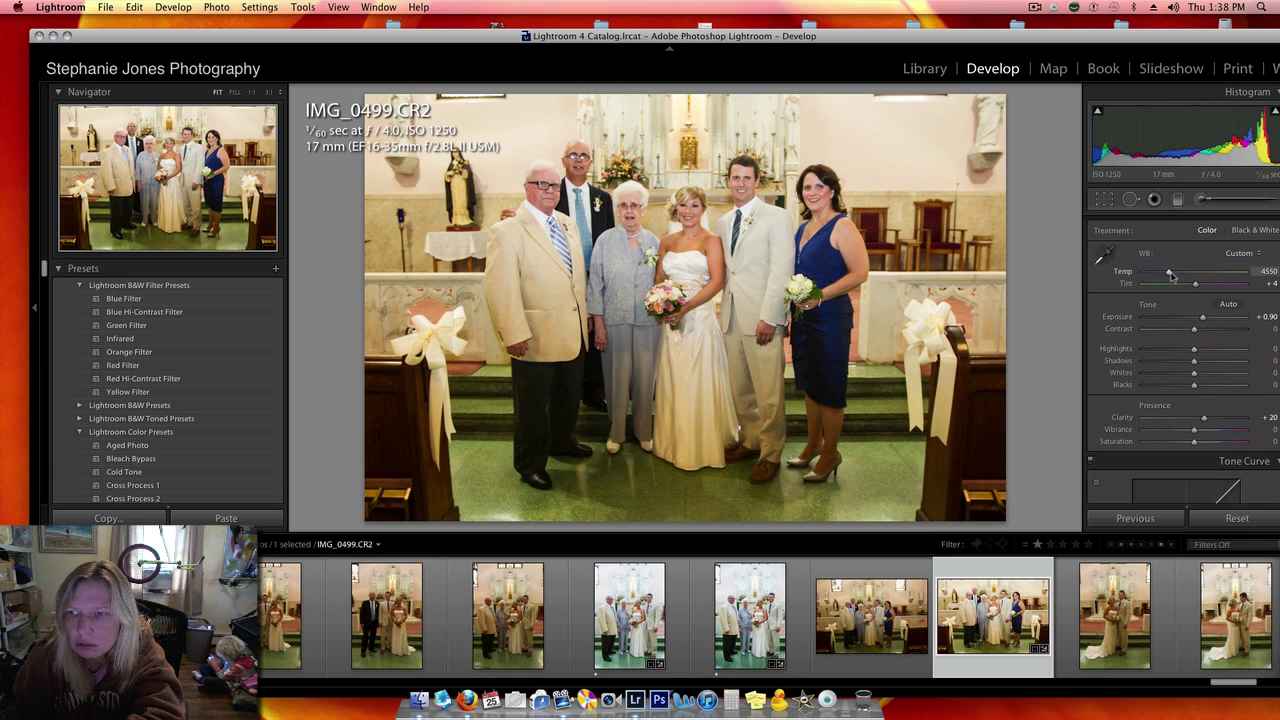
{"action": "left_click_drag", "start_coordinate": [1171, 276], "coordinate": [1167, 277]}
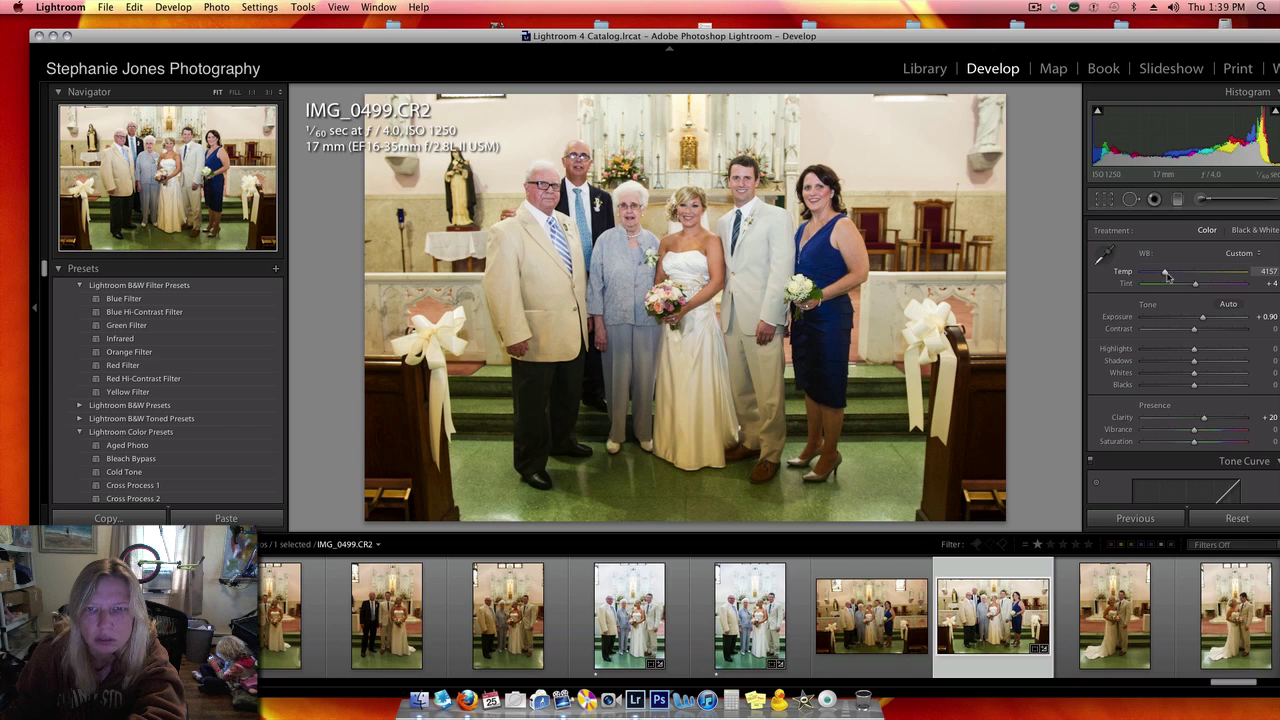
{"action": "key", "text": "1"}
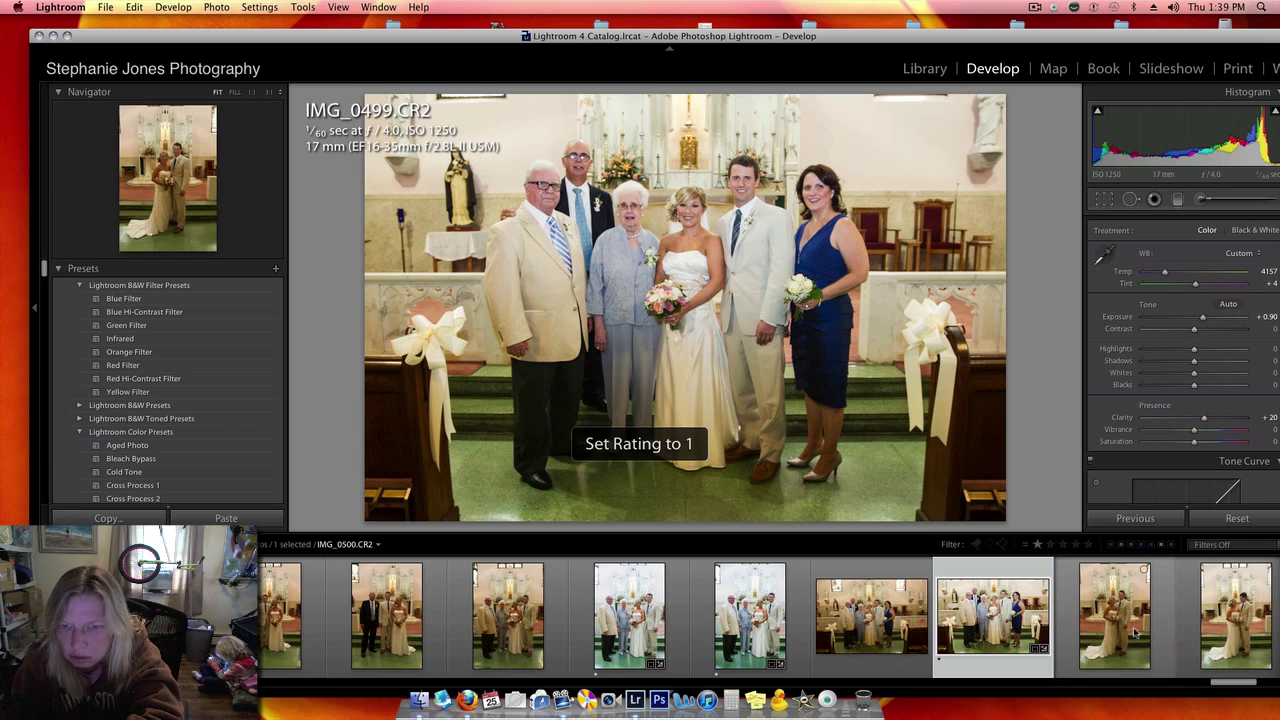
Add a Dodge brush at exposure 1.53 and contrast 22 to IMG_0499 and rate it one star
{"action": "left_click", "coordinate": [1202, 201]}
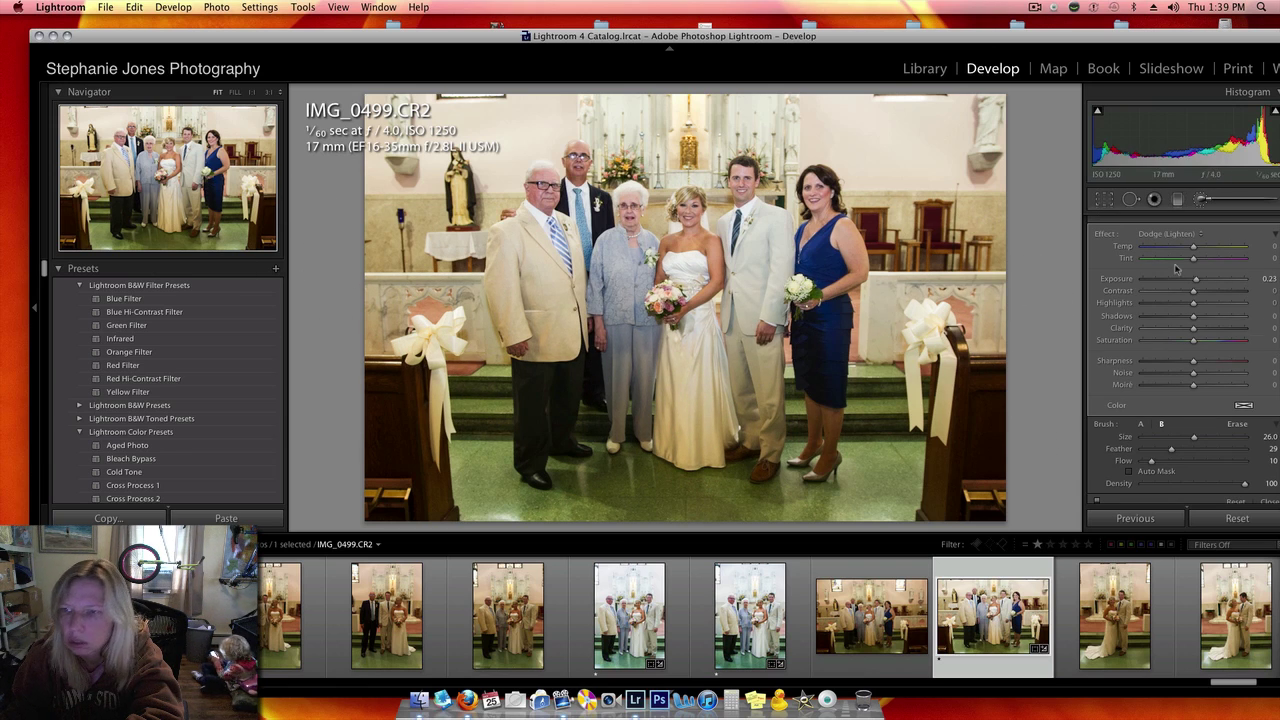
{"action": "mouse_move", "coordinate": [1196, 279]}
{"action": "left_mouse_down"}
{"action": "mouse_move", "coordinate": [1214, 279]}
{"action": "mouse_move", "coordinate": [1204, 290]}
{"action": "left_mouse_up"}
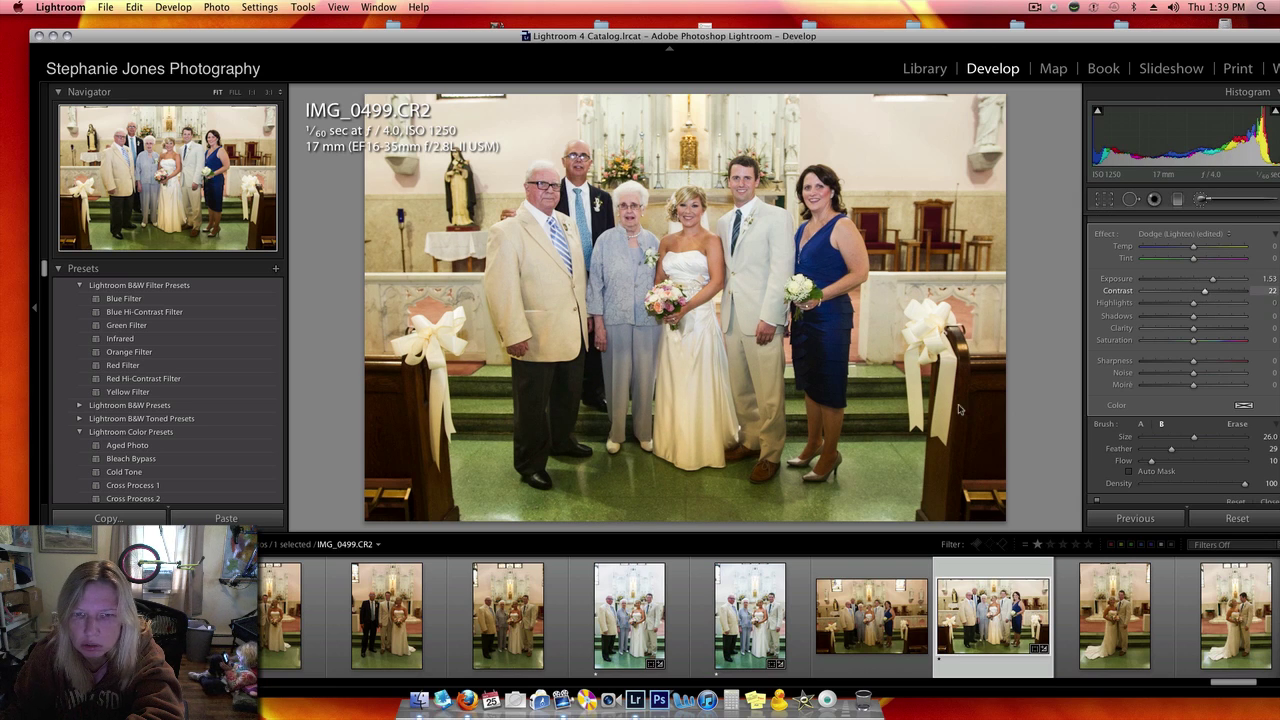
{"action": "left_click", "coordinate": [1271, 502]}
{"action": "key", "text": "1"}
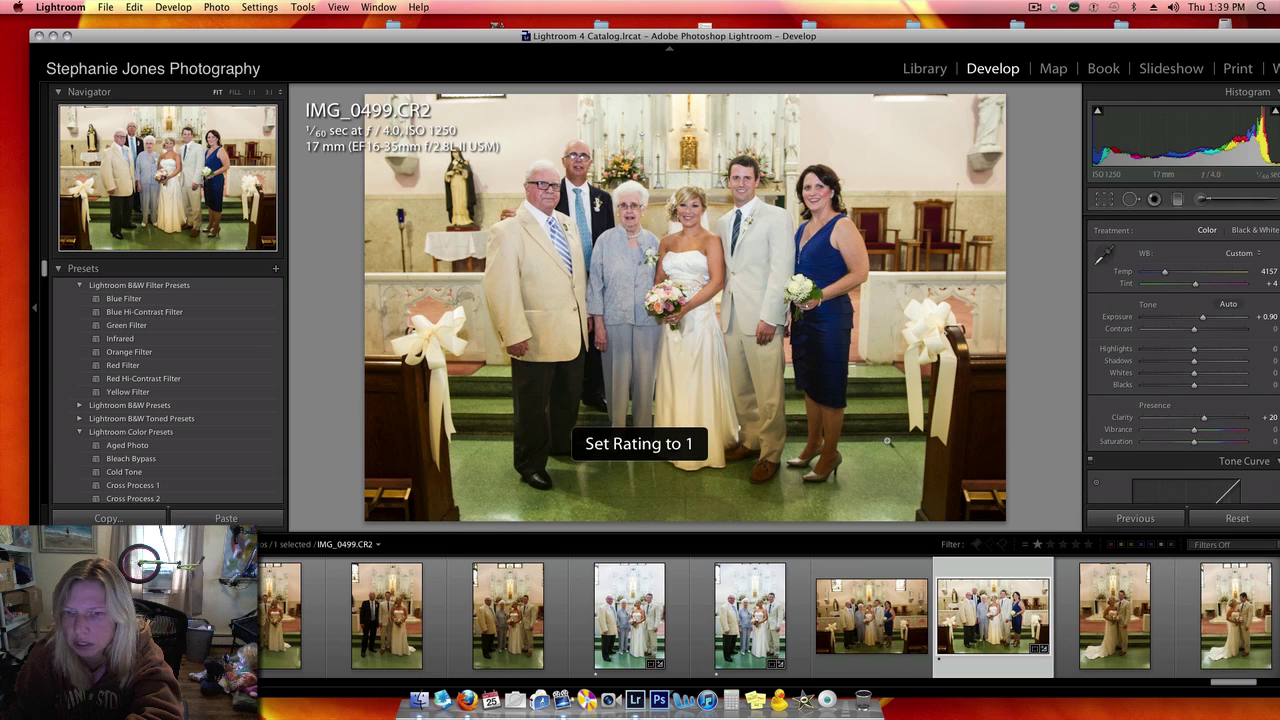
{"action": "scroll", "coordinate": [1006, 630], "scroll_direction": "right", "scroll_amount": 5}
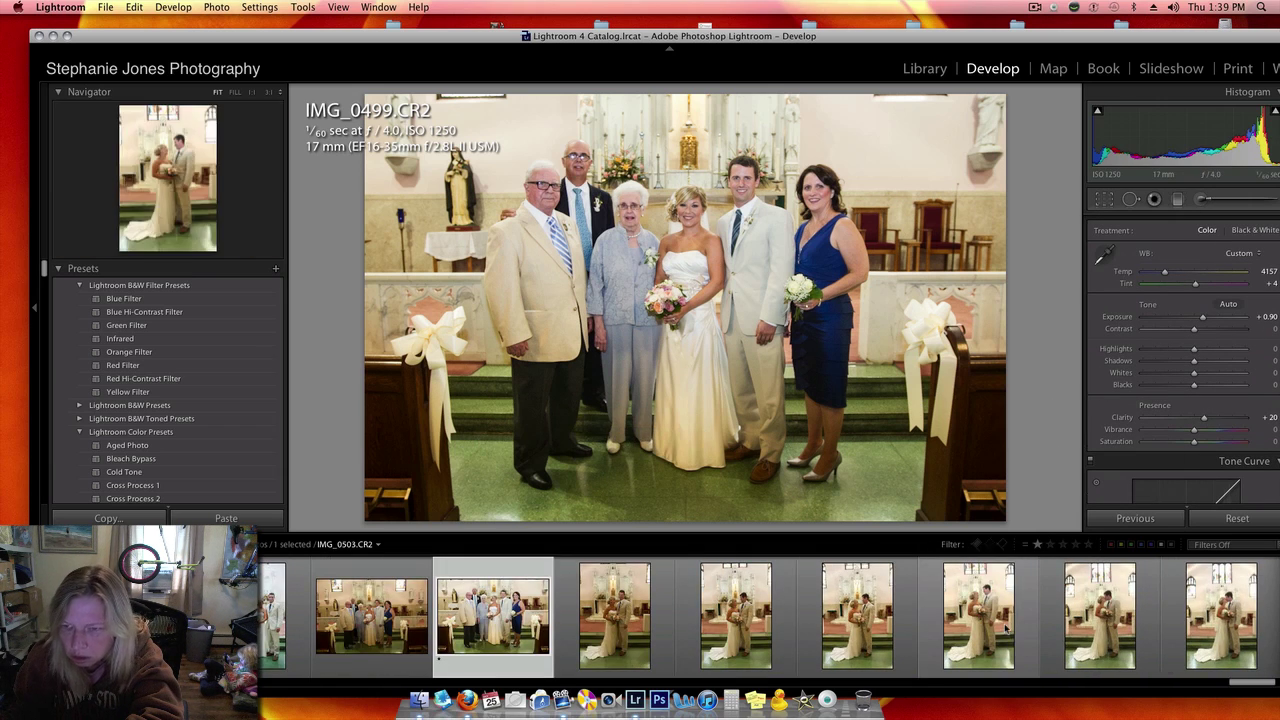
Open IMG_0504, white-balance it to Temp 4026, and raise Exposure to +0.70 with Contrast +18
{"action": "left_click", "coordinate": [1100, 615]}
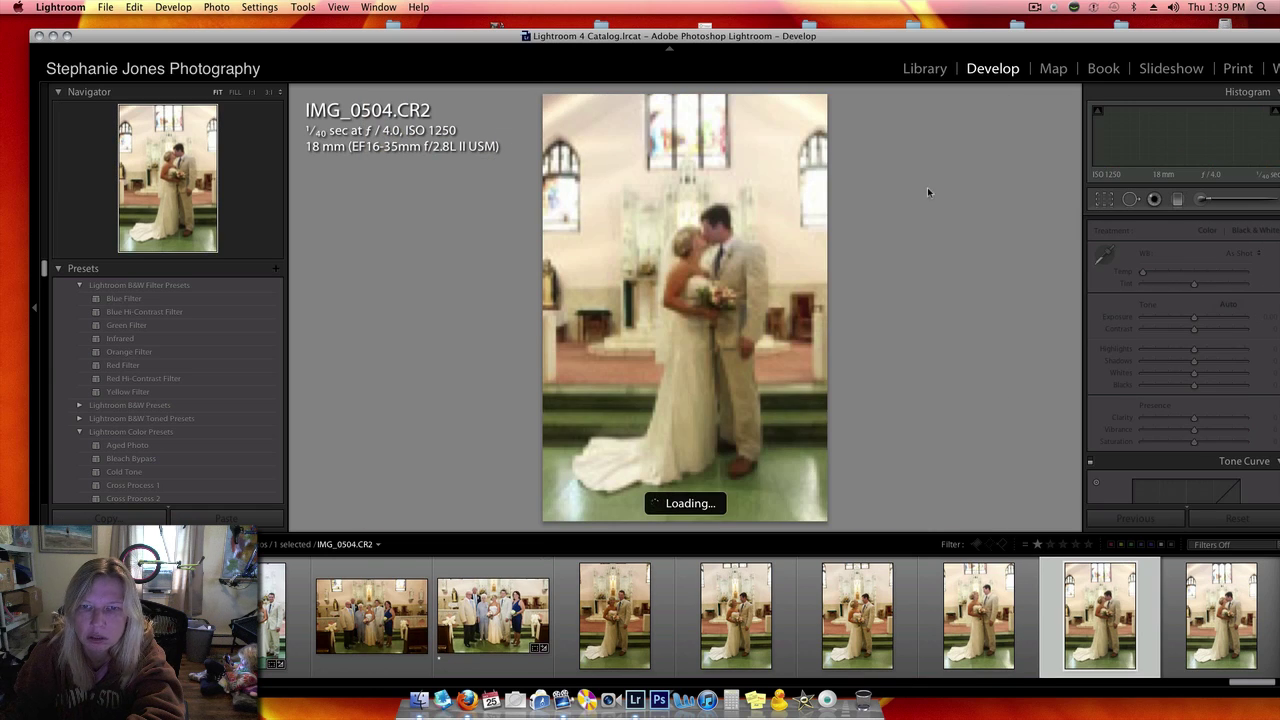
{"action": "left_click", "coordinate": [1103, 257]}
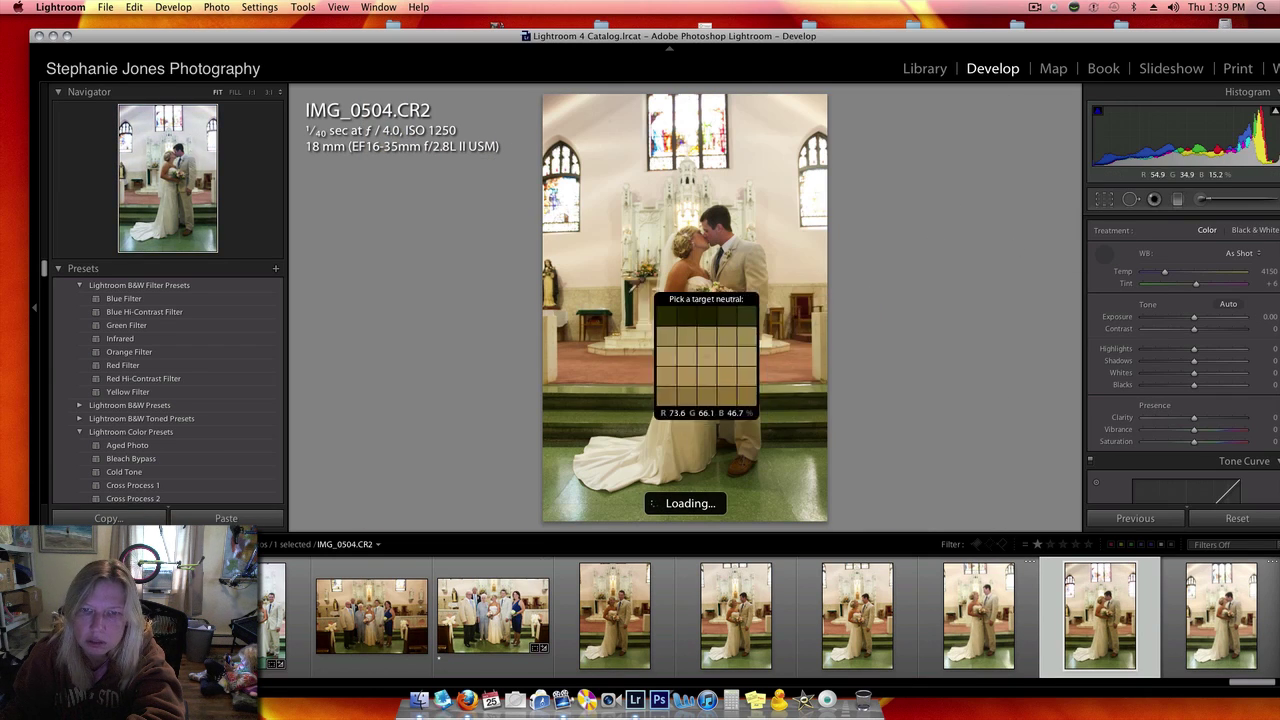
{"action": "left_click", "coordinate": [727, 245]}
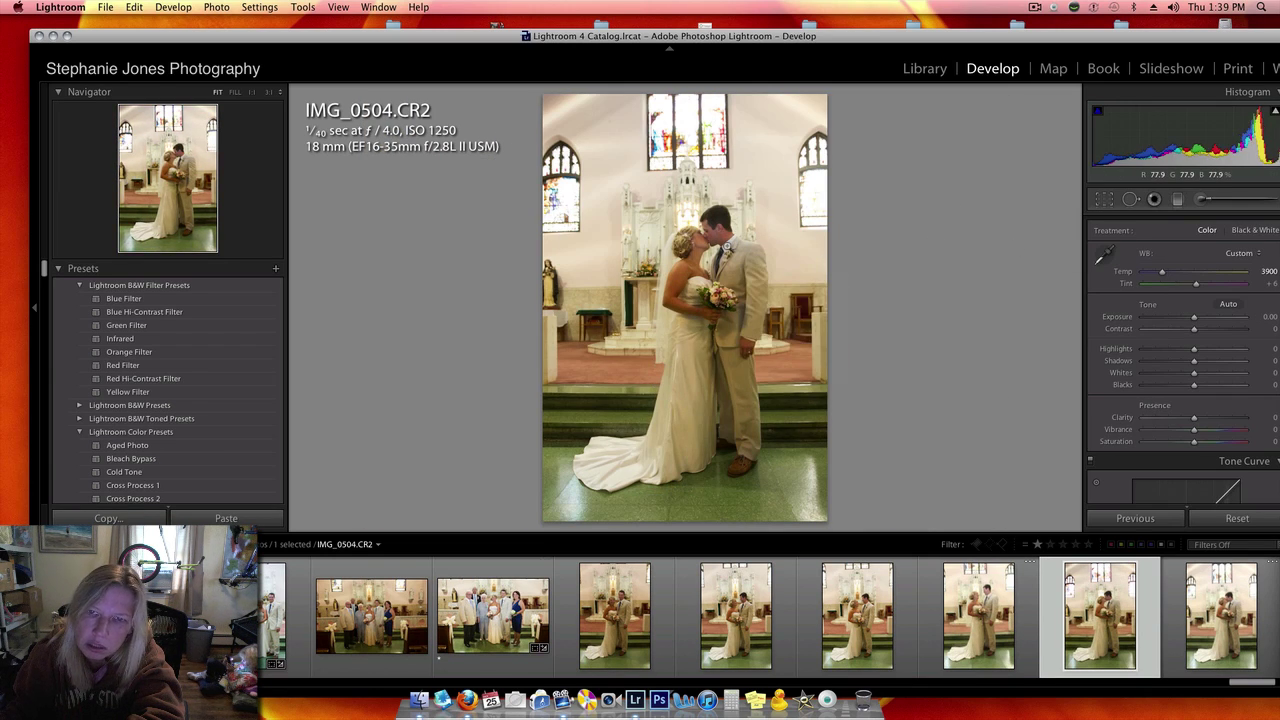
{"action": "left_click_drag", "start_coordinate": [1193, 317], "coordinate": [1204, 332]}
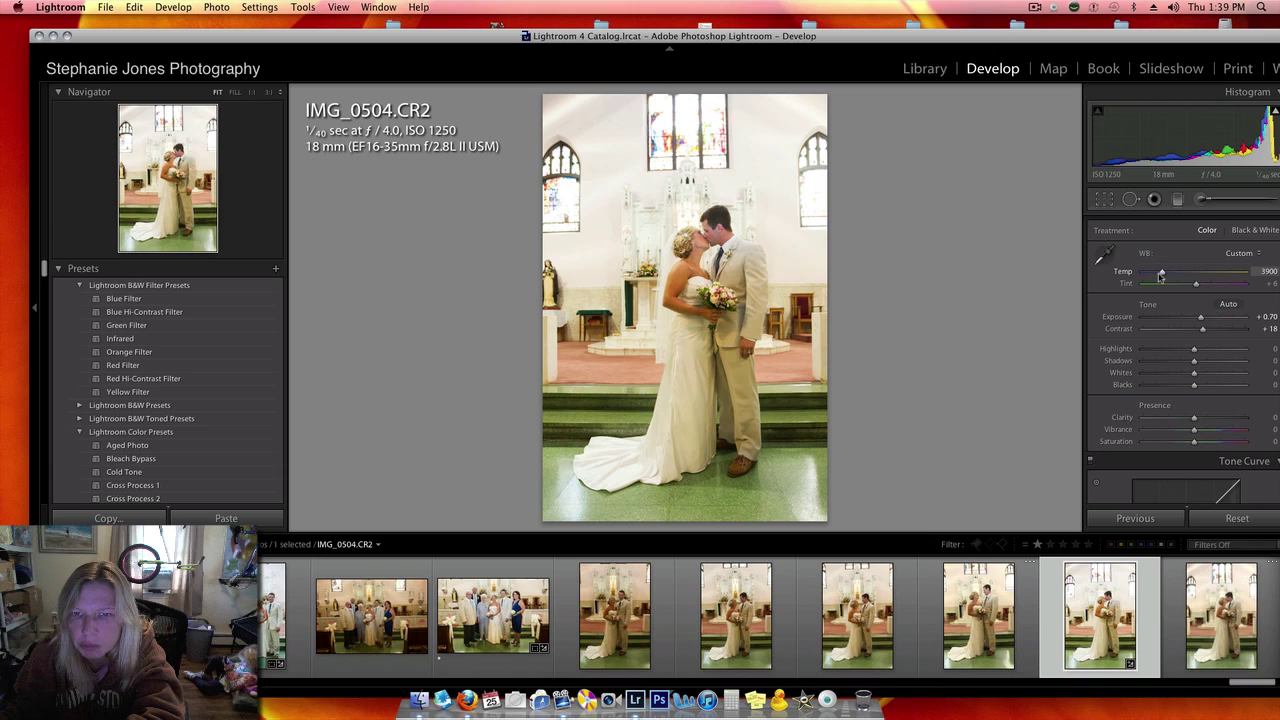
{"action": "left_click_drag", "start_coordinate": [1161, 274], "coordinate": [1163, 274]}
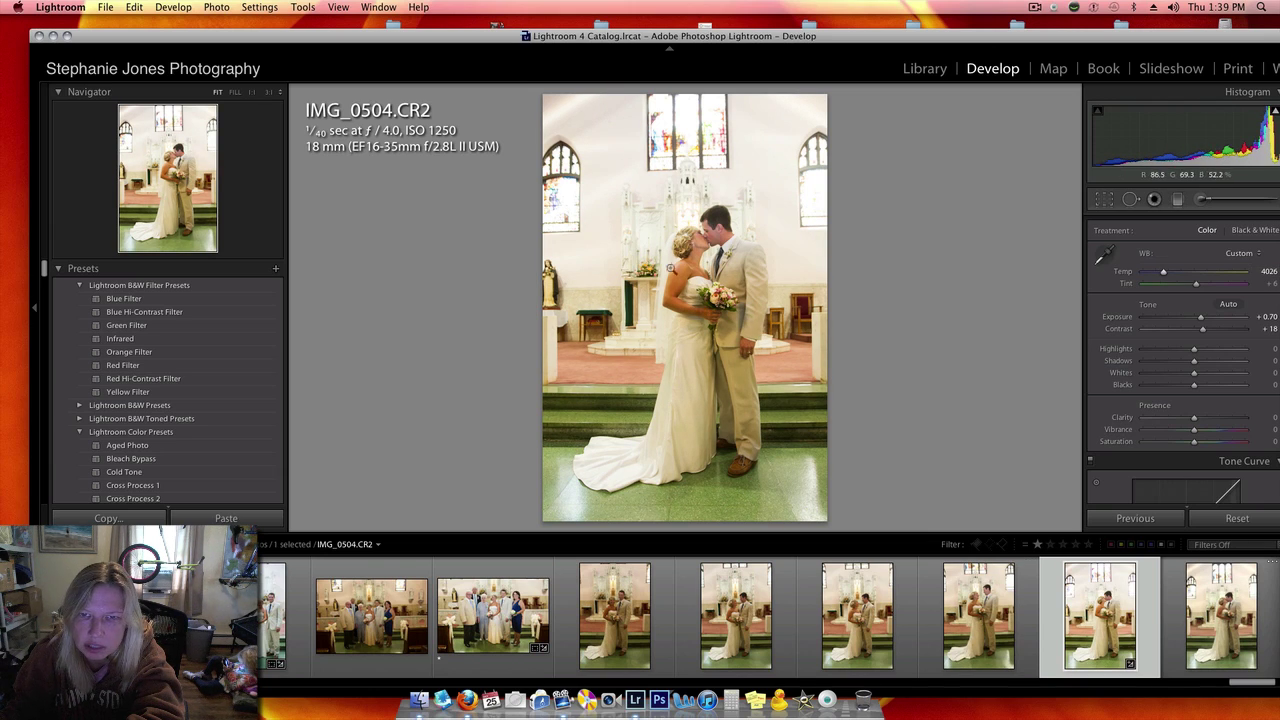
Give IMG_0504 a smaller adjustment brush with Temp −78, Exposure 0.74 and Shadows 37
{"action": "left_click", "coordinate": [1202, 200]}
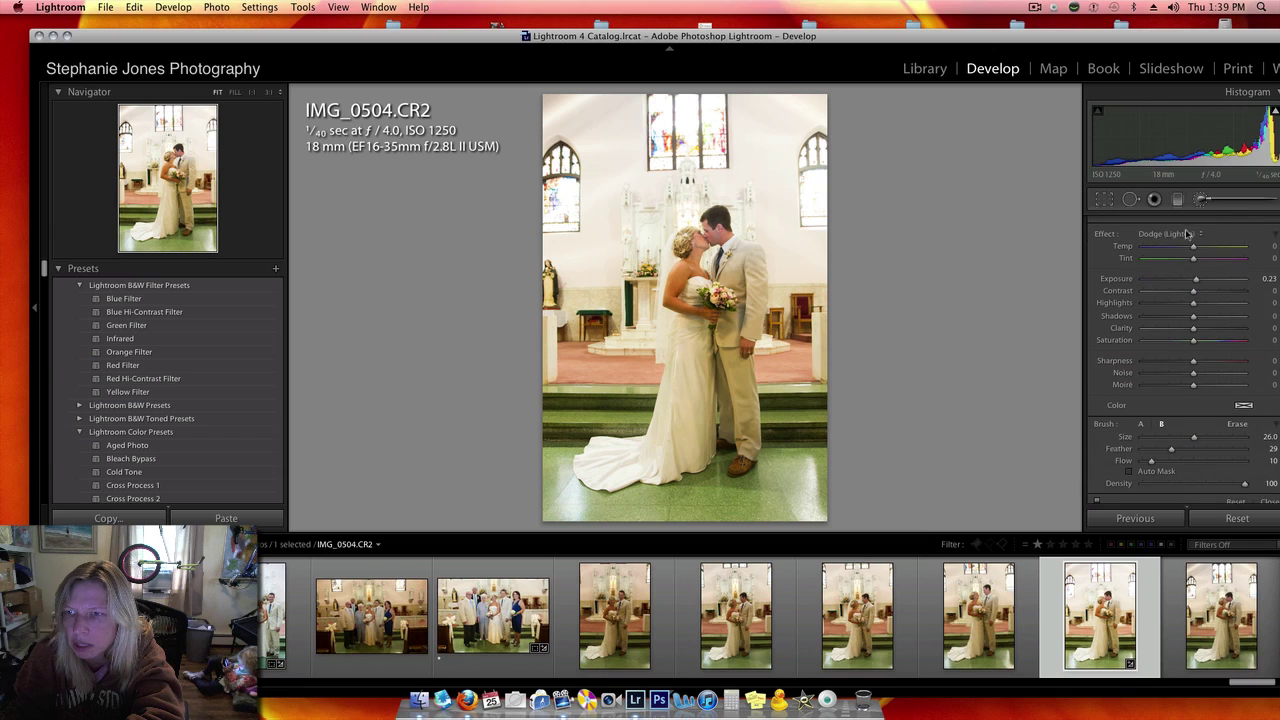
{"action": "left_click", "coordinate": [1189, 234]}
{"action": "left_click", "coordinate": [1160, 86]}
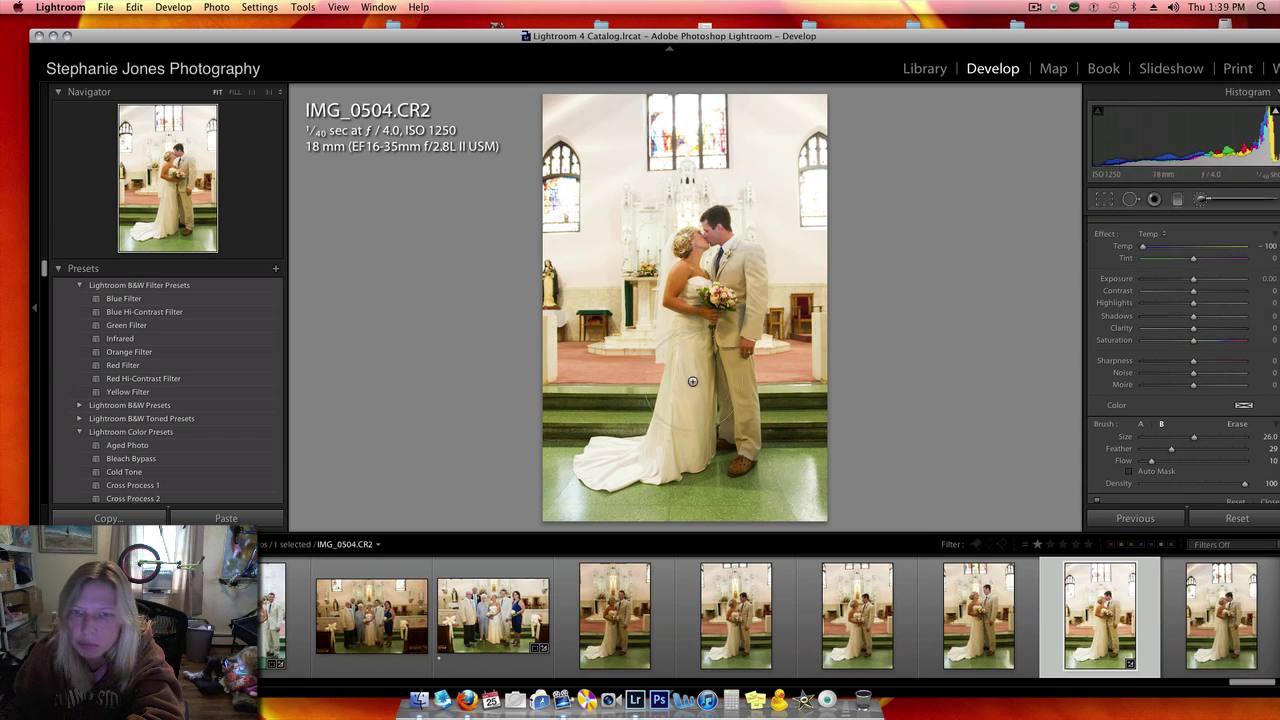
{"action": "scroll", "coordinate": [695, 310], "scroll_direction": "down", "scroll_amount": 3}
{"action": "scroll", "coordinate": [695, 310], "scroll_direction": "down", "scroll_amount": 2}
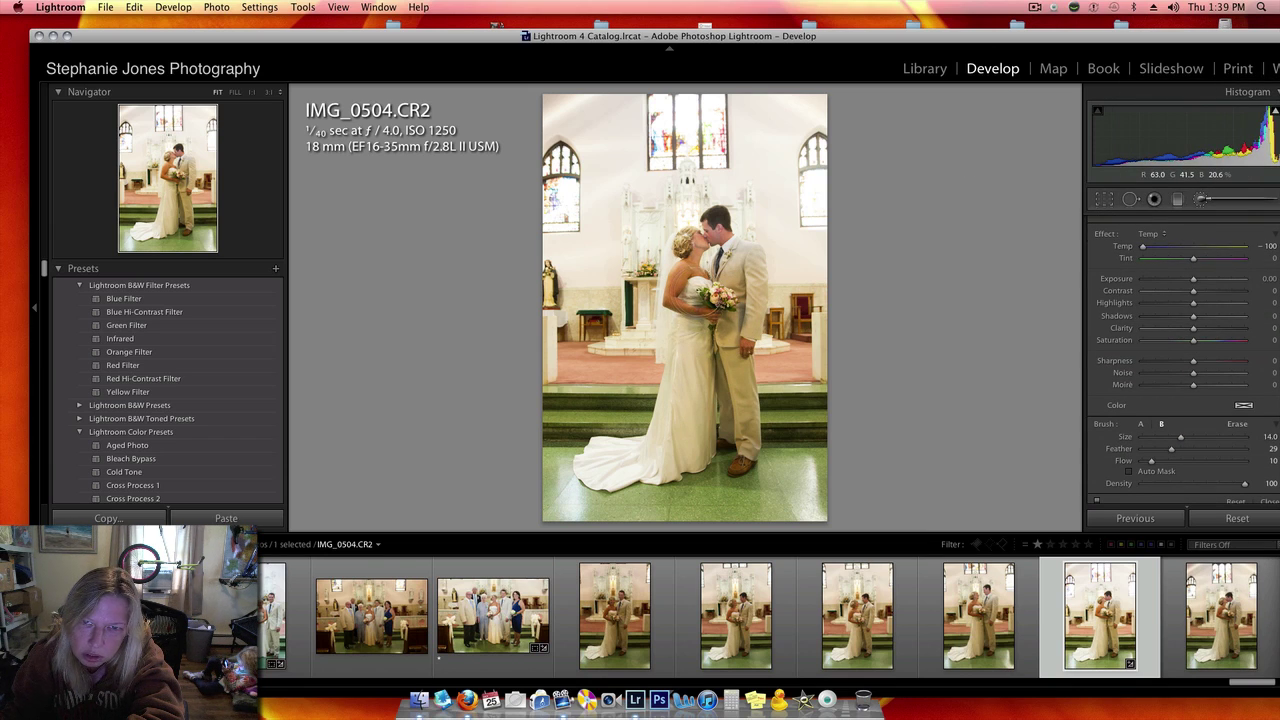
{"action": "scroll", "coordinate": [706, 316], "scroll_direction": "down", "scroll_amount": 1}
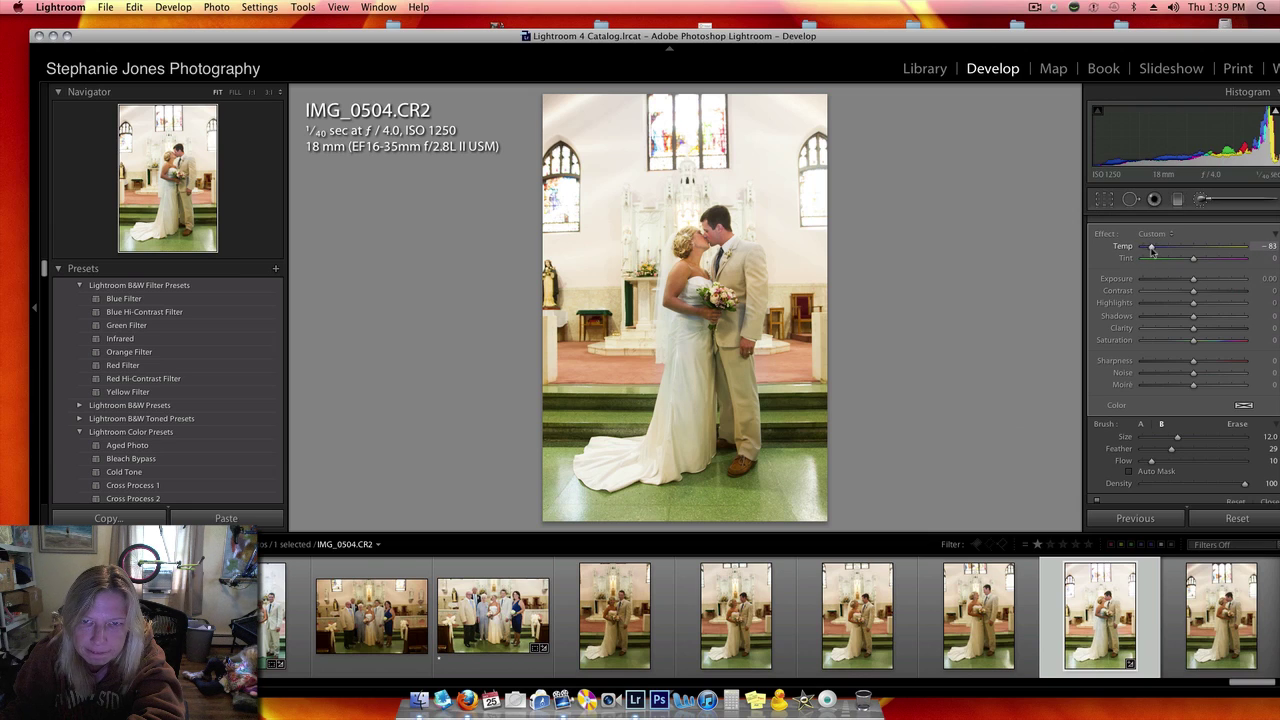
{"action": "left_click", "coordinate": [1202, 284]}
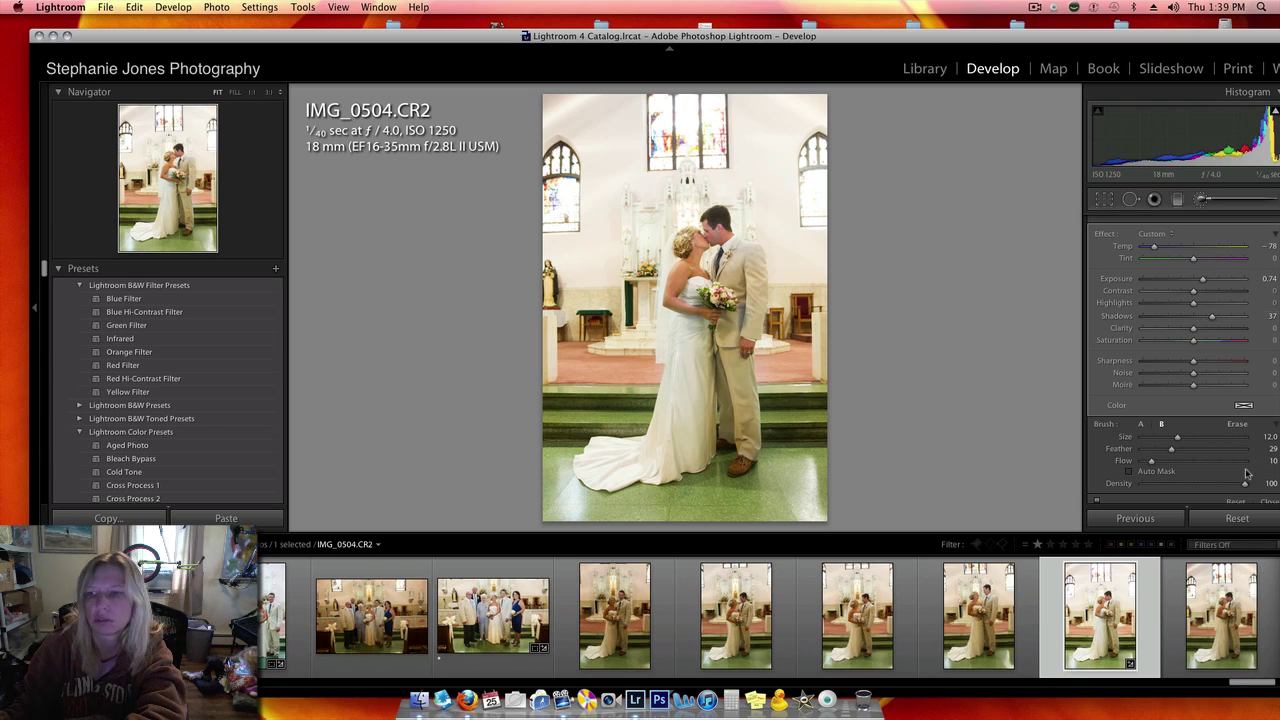
{"action": "left_click", "coordinate": [1272, 502]}
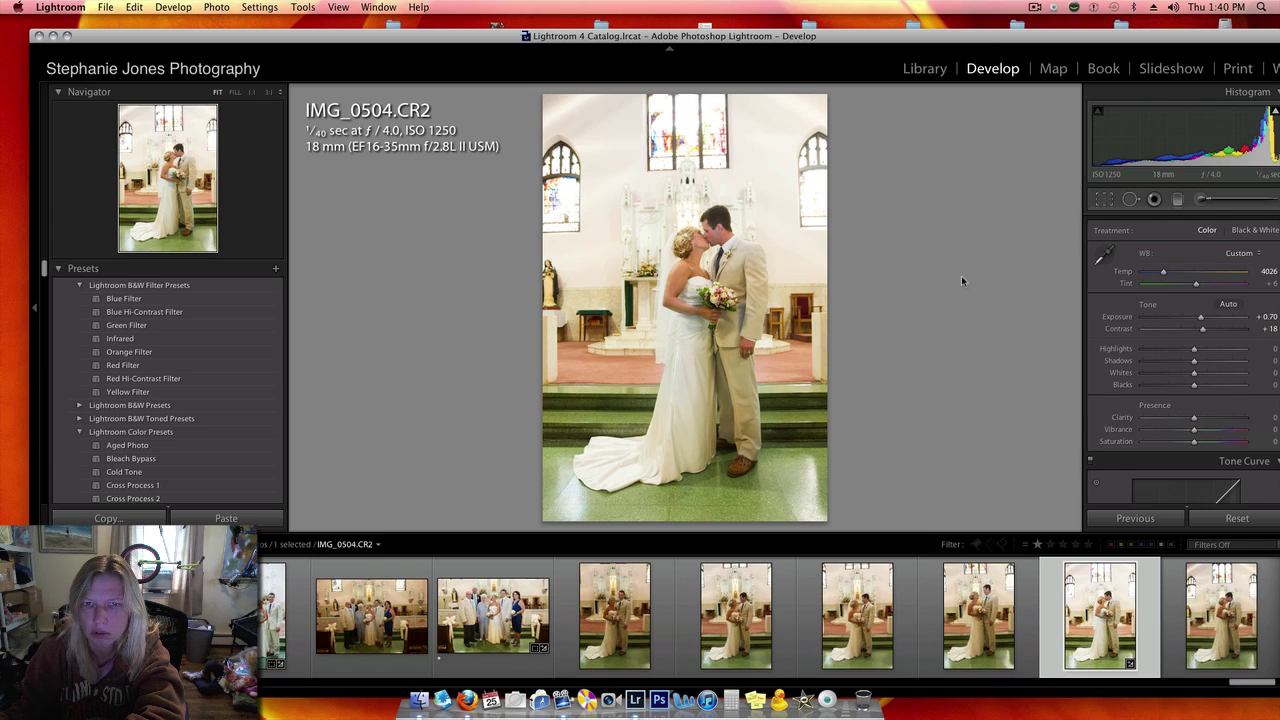
Add a −100 lens vignette with midpoint 25 to IMG_0504, rate it one star, go to IMG_0505
{"action": "key", "text": "1"}
{"action": "scroll", "coordinate": [1193, 363], "scroll_direction": "down", "scroll_amount": 15}
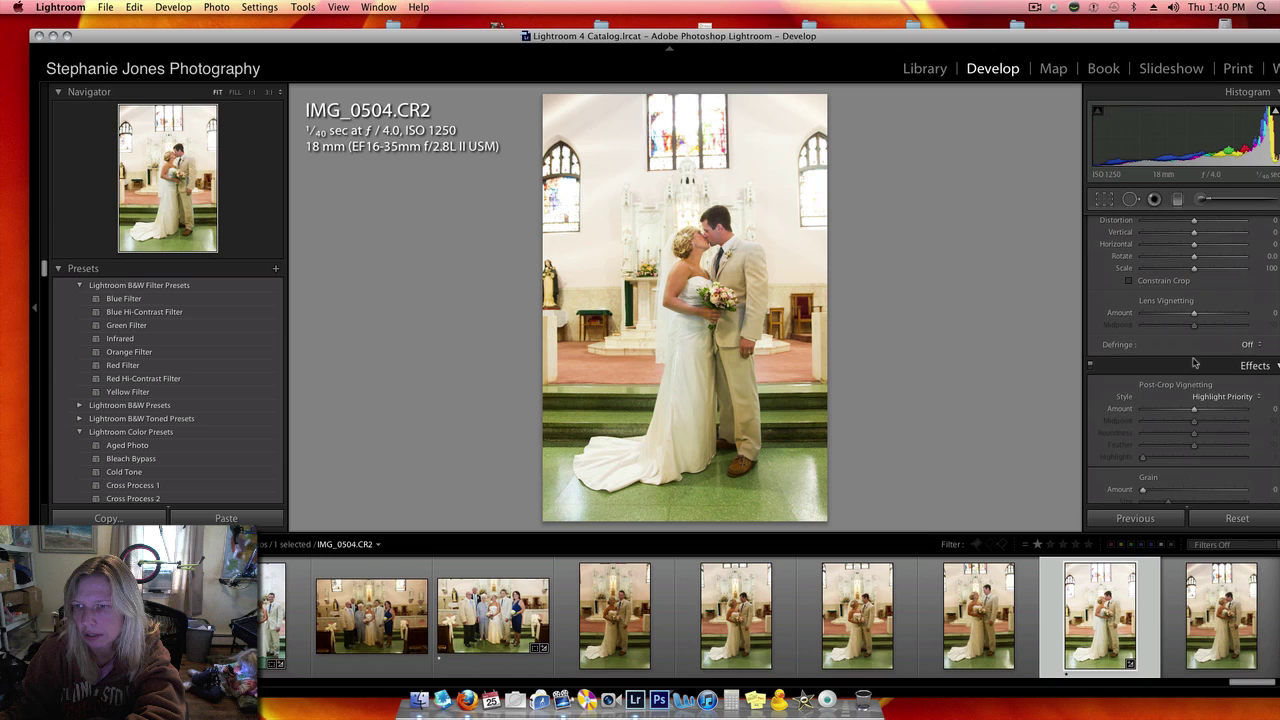
{"action": "left_click_drag", "start_coordinate": [1194, 312], "coordinate": [1020, 323]}
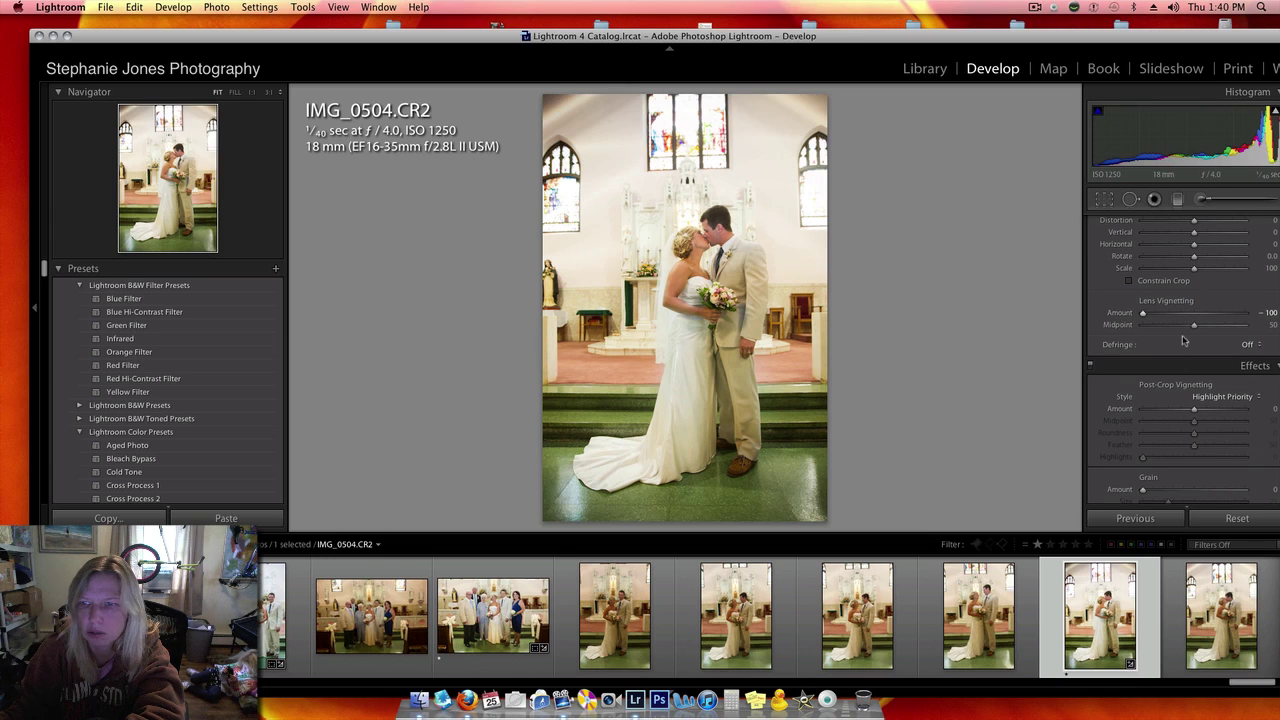
{"action": "left_click_drag", "start_coordinate": [1194, 325], "coordinate": [1168, 327]}
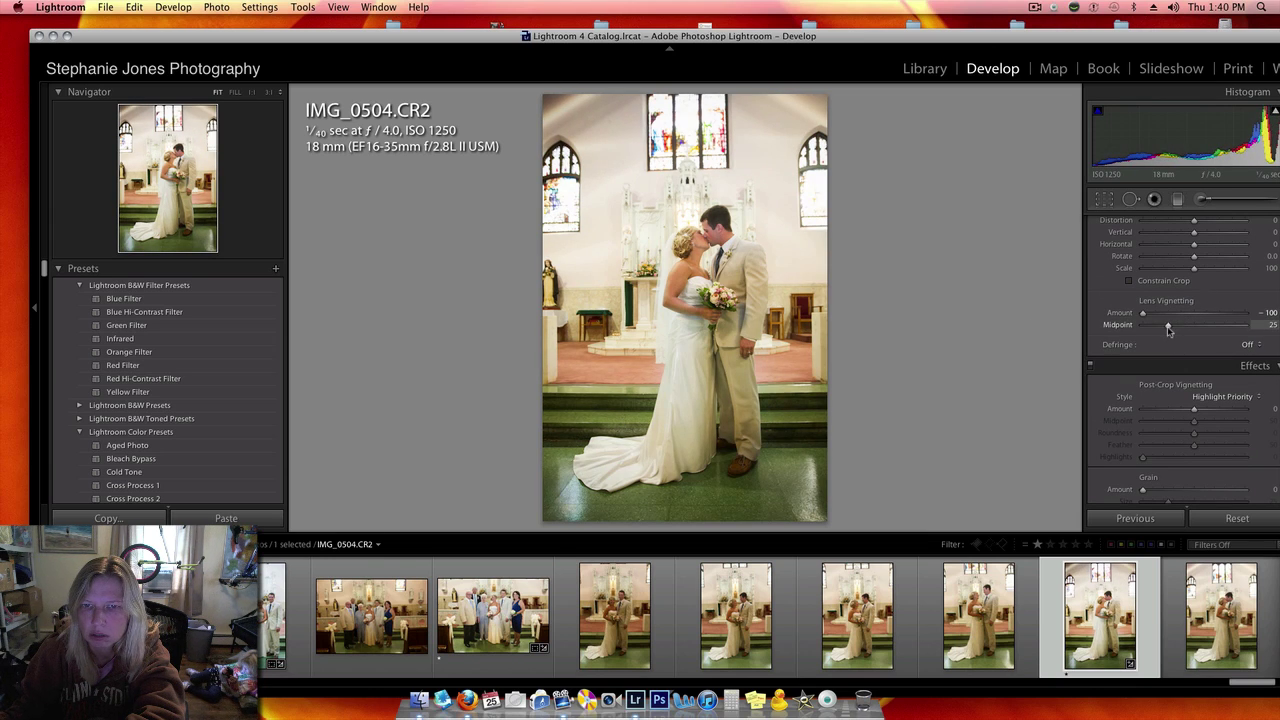
{"action": "scroll", "coordinate": [1170, 327], "scroll_direction": "up", "scroll_amount": 15}
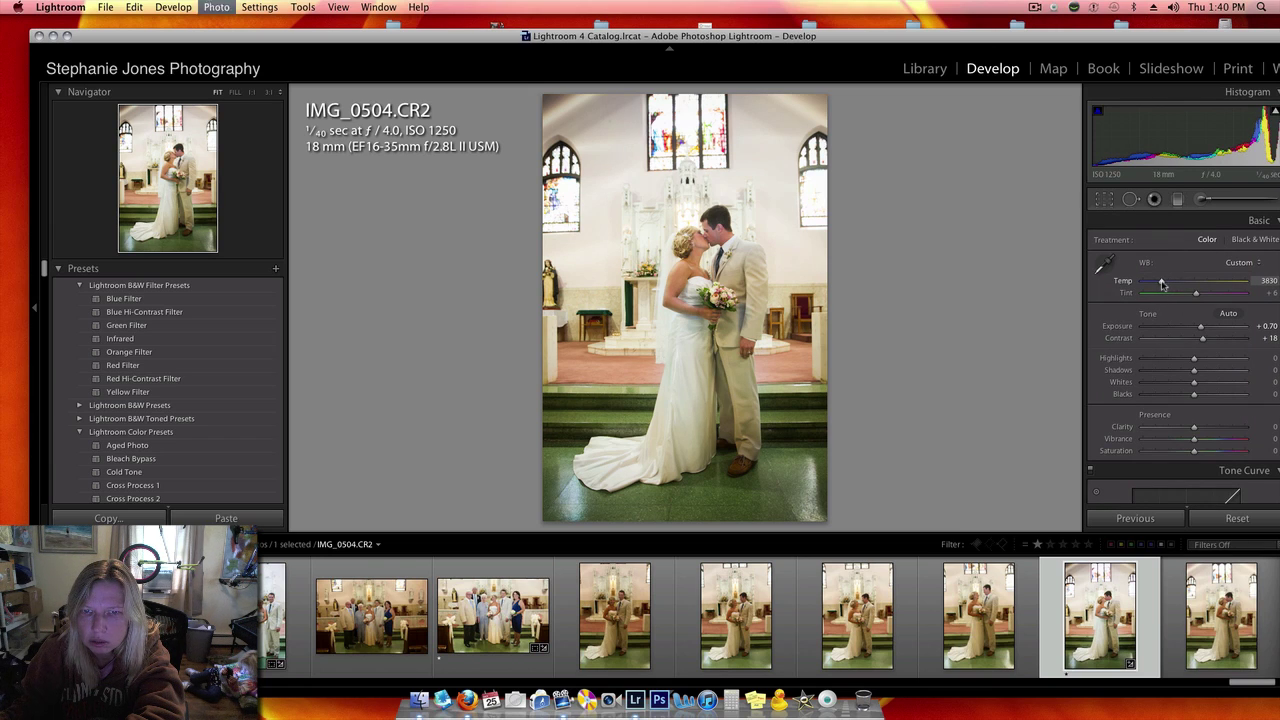
{"action": "key", "text": "1"}
{"action": "key", "text": "Right"}
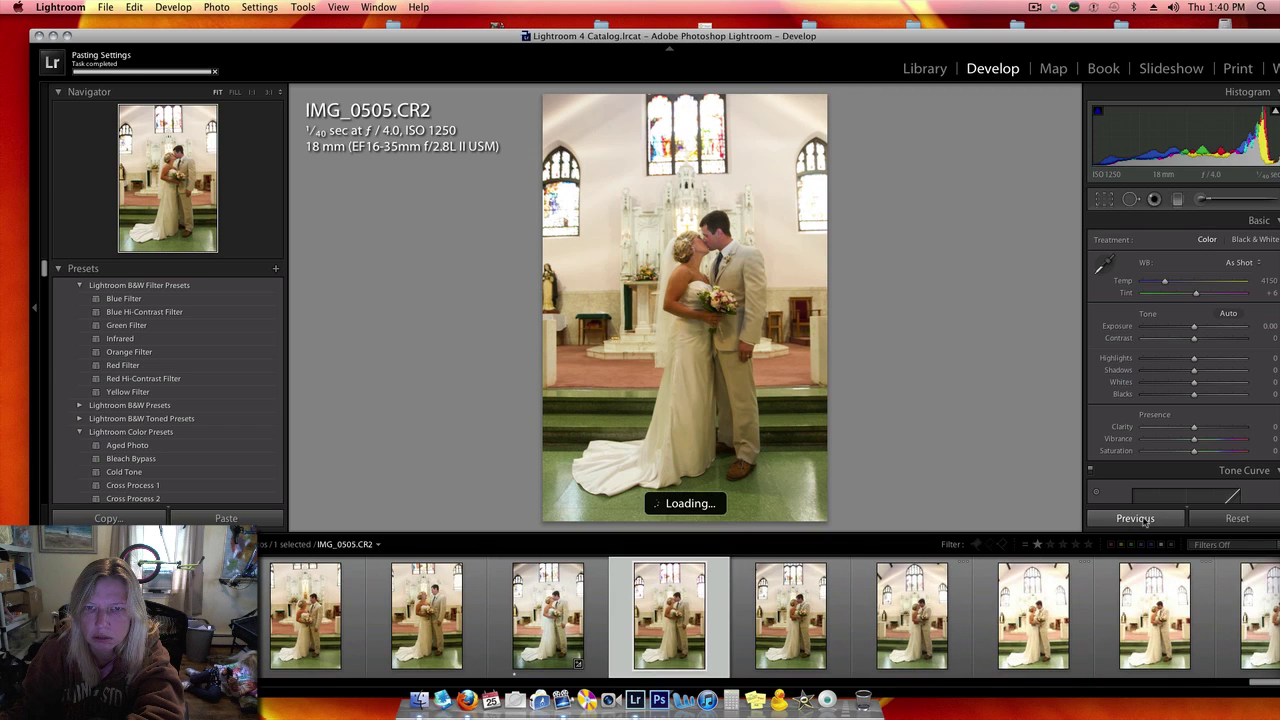
Paste IMG_0504's corrections onto IMG_0505, rate it one star, and move on to IMG_0509
{"action": "left_click", "coordinate": [1147, 521]}
{"action": "key", "text": "1"}
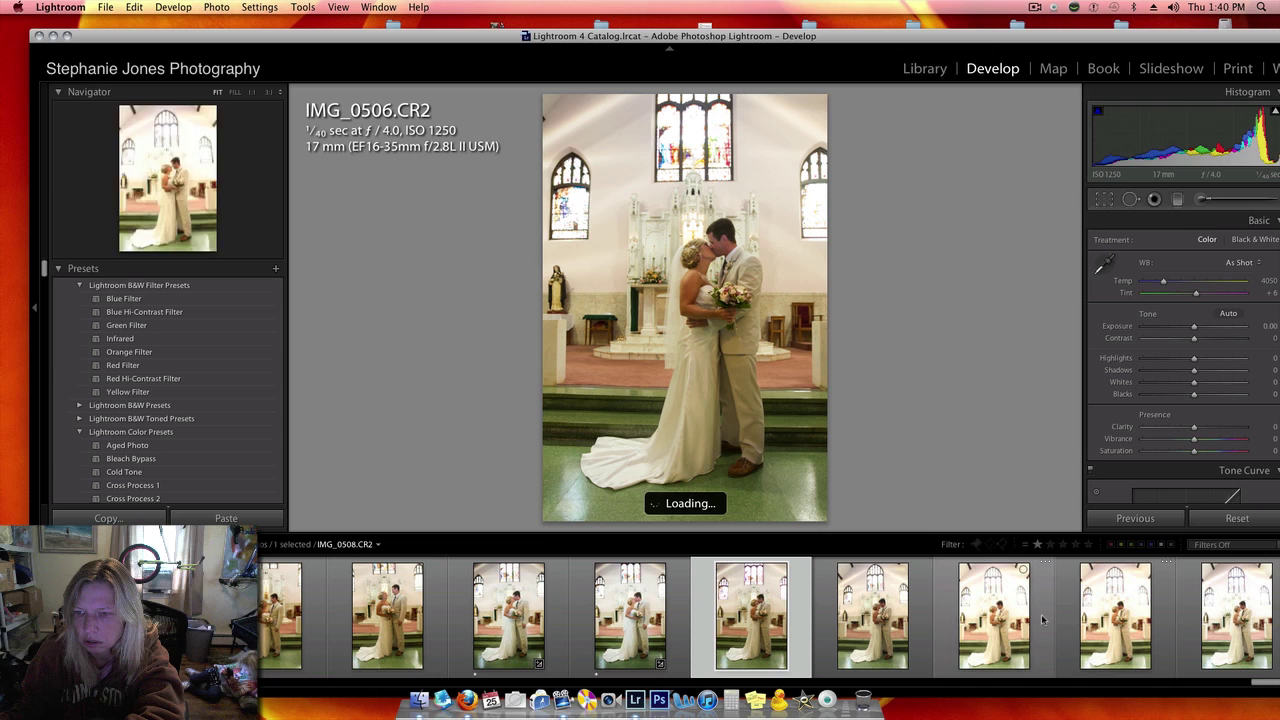
{"action": "left_click", "coordinate": [965, 620]}
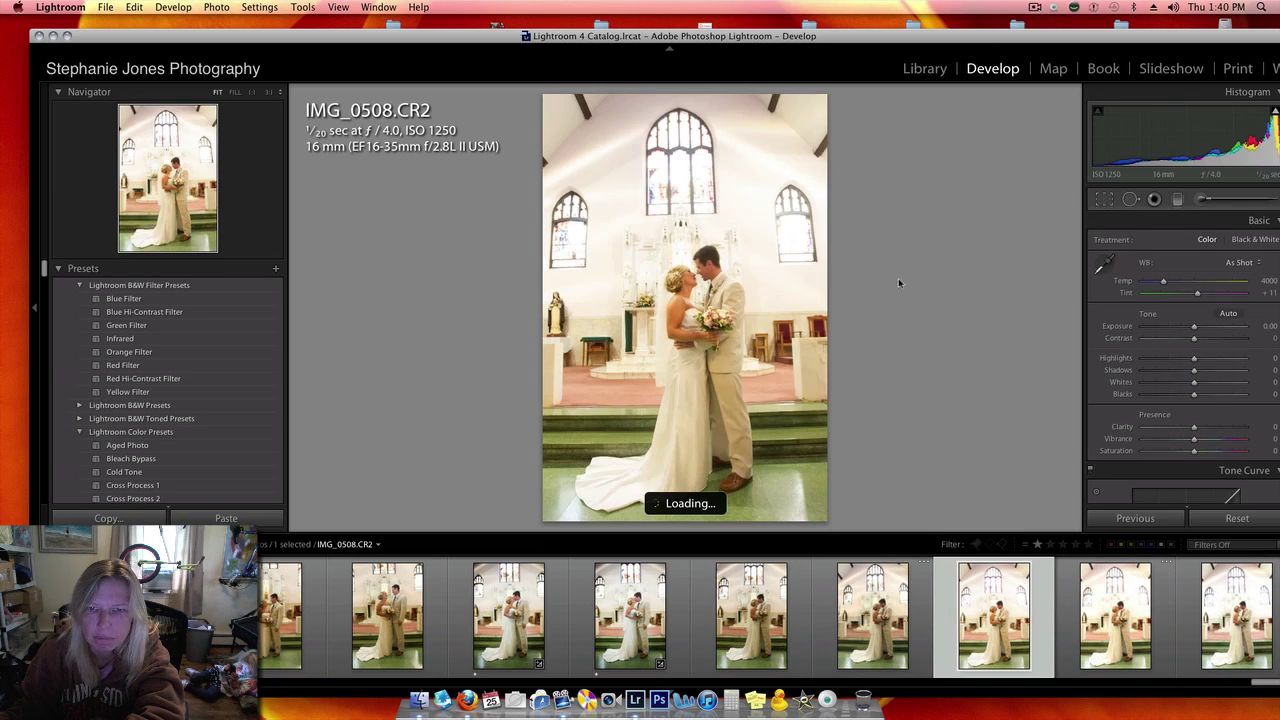
{"action": "key", "text": "Right"}
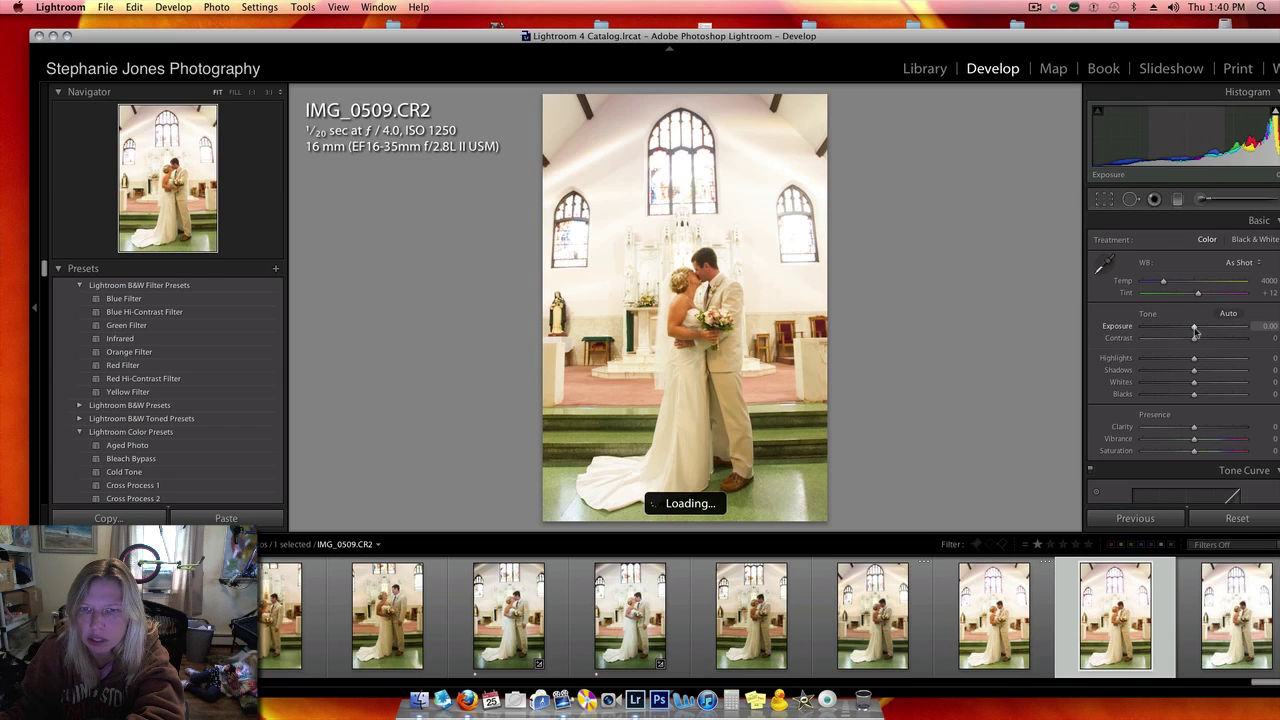
Neutralise IMG_0509's yellow cast to Temp 3242 and boost Contrast to +46
{"action": "left_click_drag", "start_coordinate": [1195, 330], "coordinate": [1184, 330]}
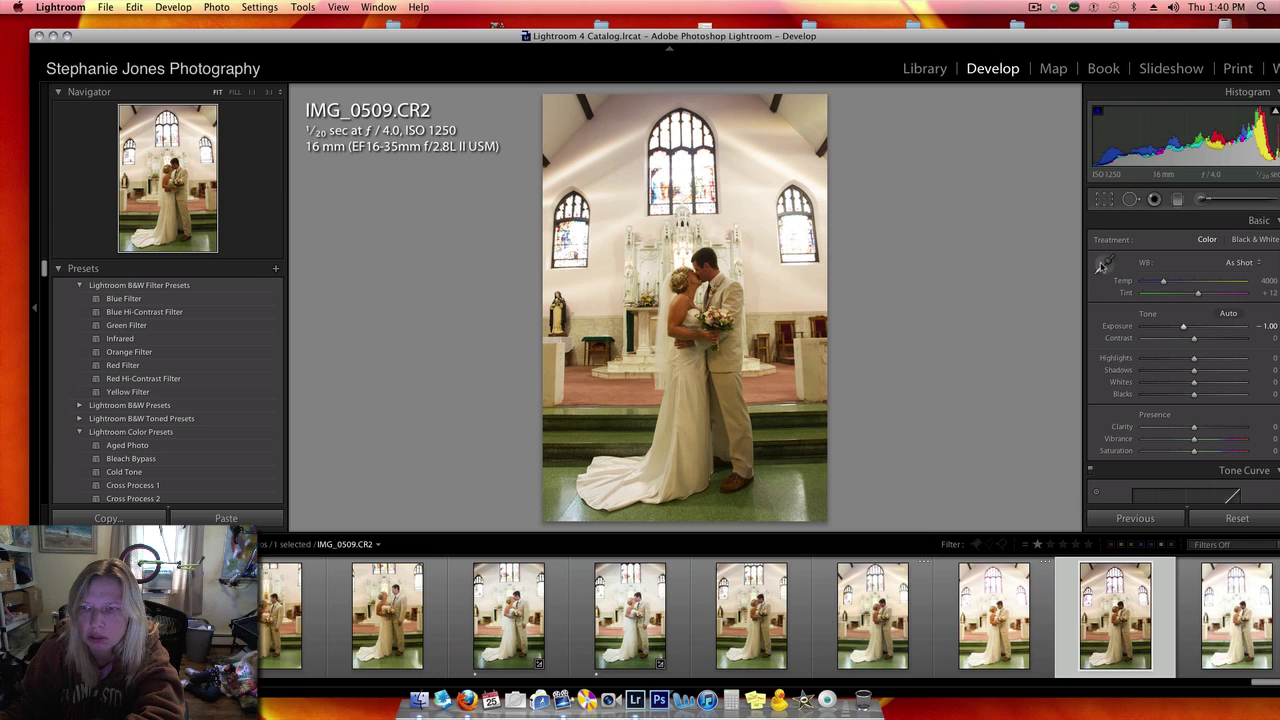
{"action": "left_click", "coordinate": [1101, 265]}
{"action": "left_click", "coordinate": [758, 390]}
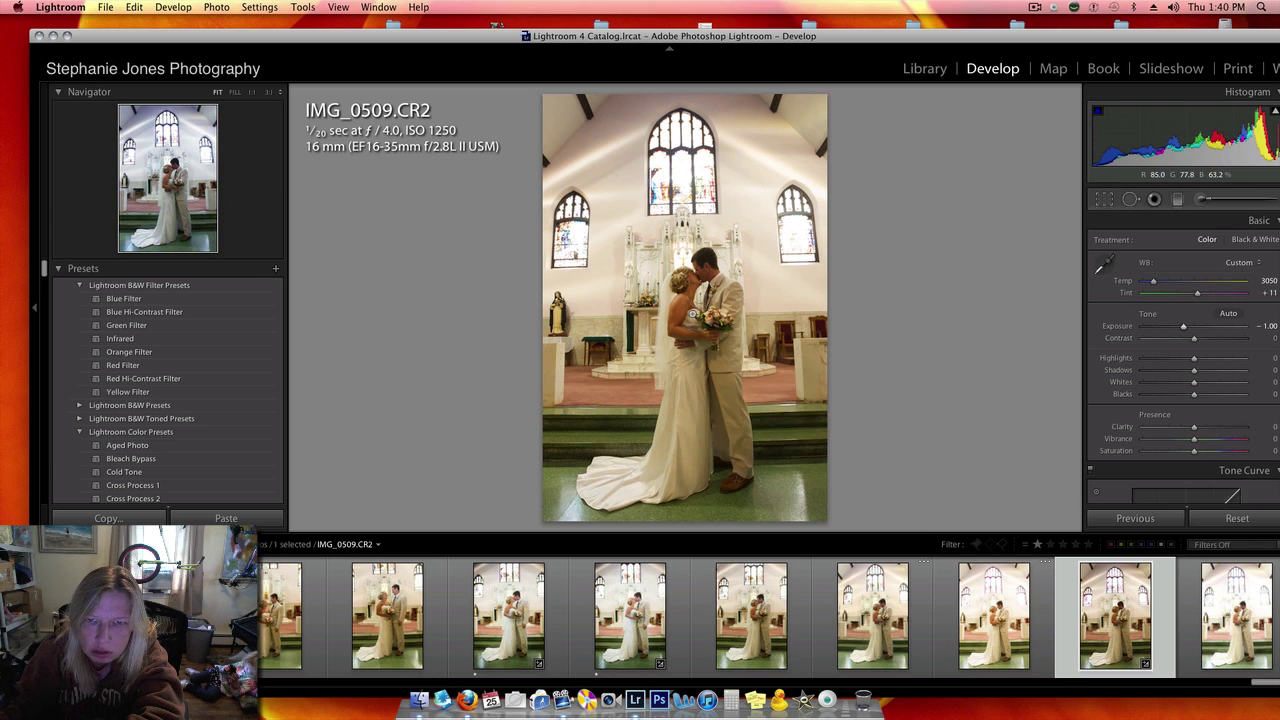
{"action": "left_click_drag", "start_coordinate": [1181, 327], "coordinate": [1189, 329]}
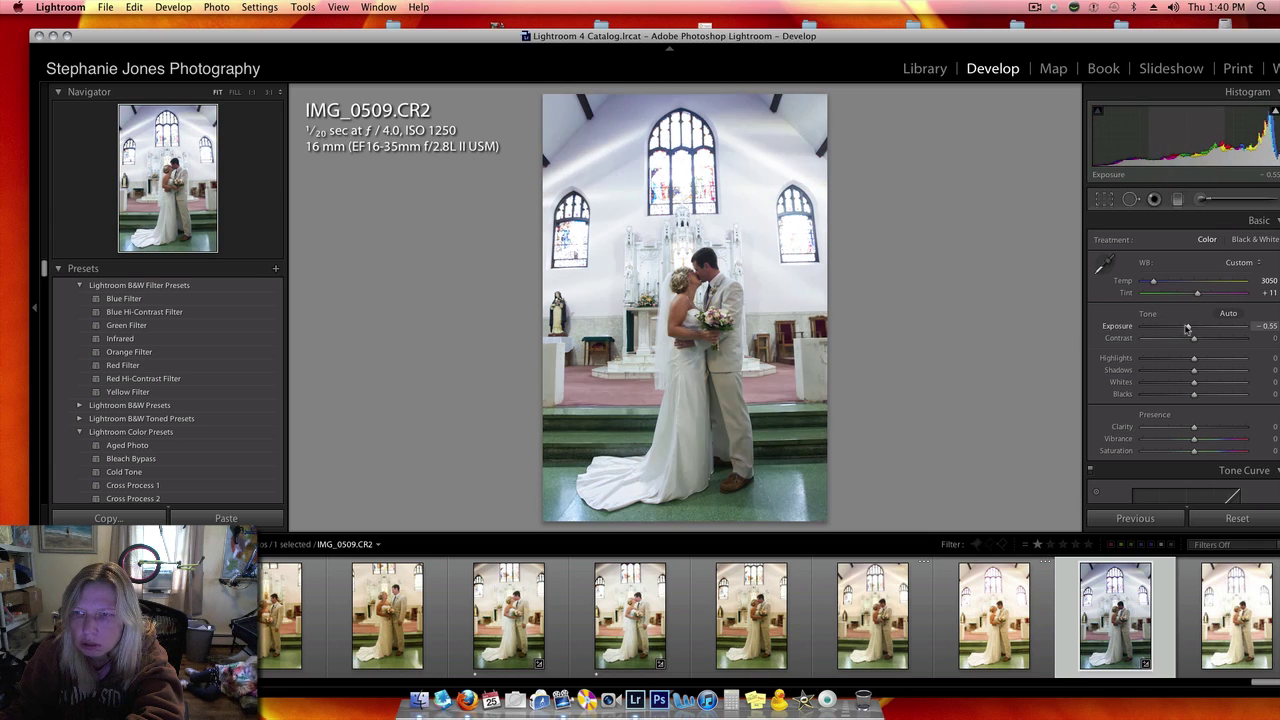
{"action": "left_click_drag", "start_coordinate": [1190, 328], "coordinate": [1229, 370]}
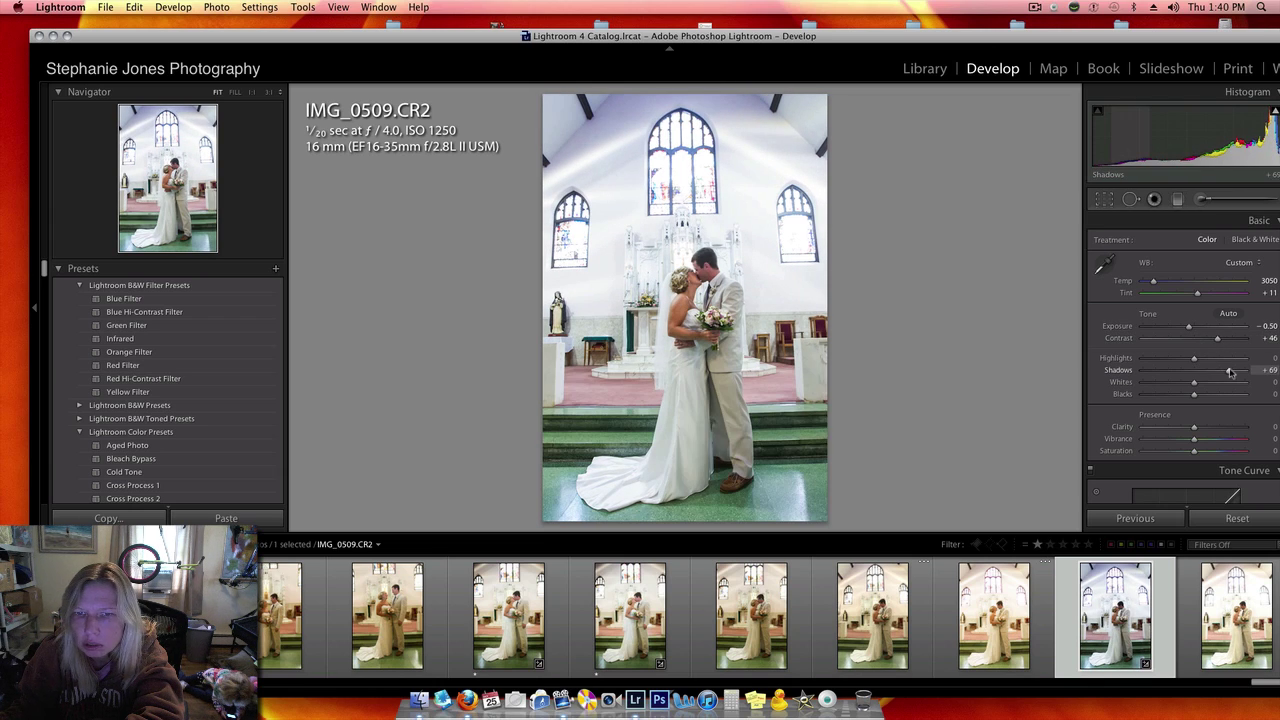
Add Clarity +16, settle Exposure at −0.30, drop Blacks to −63, and rate it one star
{"action": "left_click_drag", "start_coordinate": [1189, 327], "coordinate": [1194, 330]}
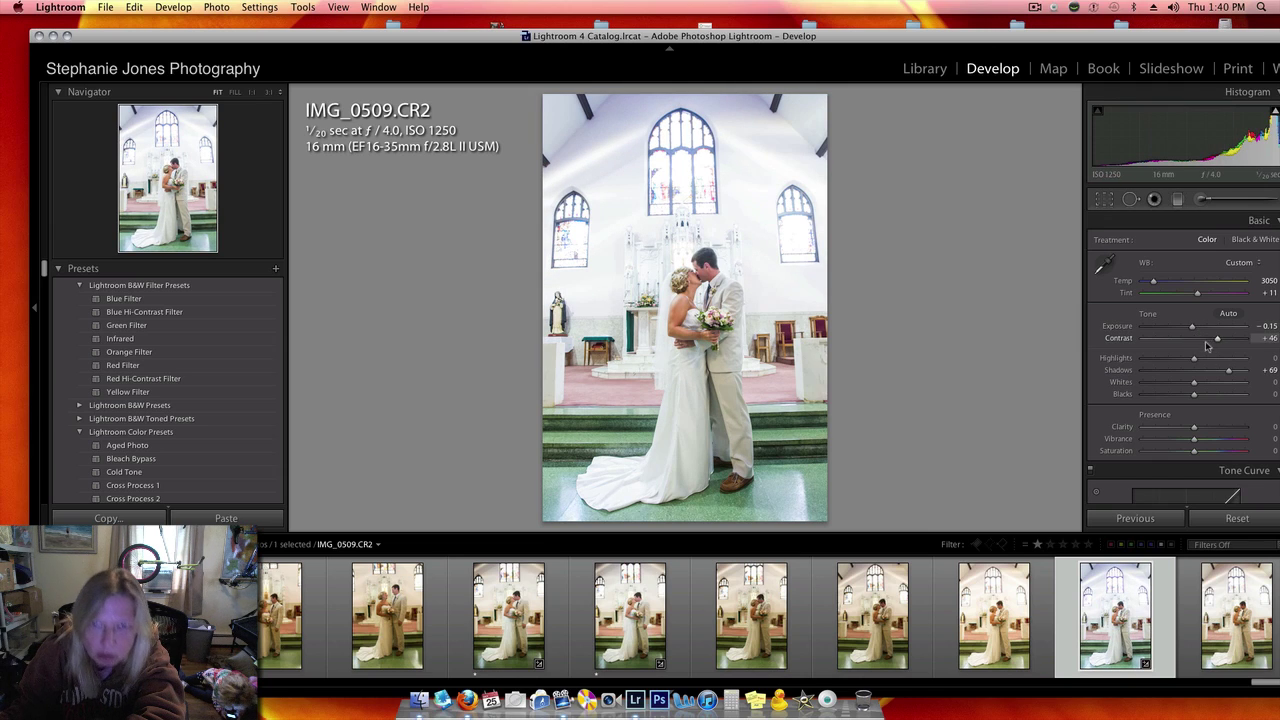
{"action": "left_click_drag", "start_coordinate": [1196, 428], "coordinate": [1202, 428]}
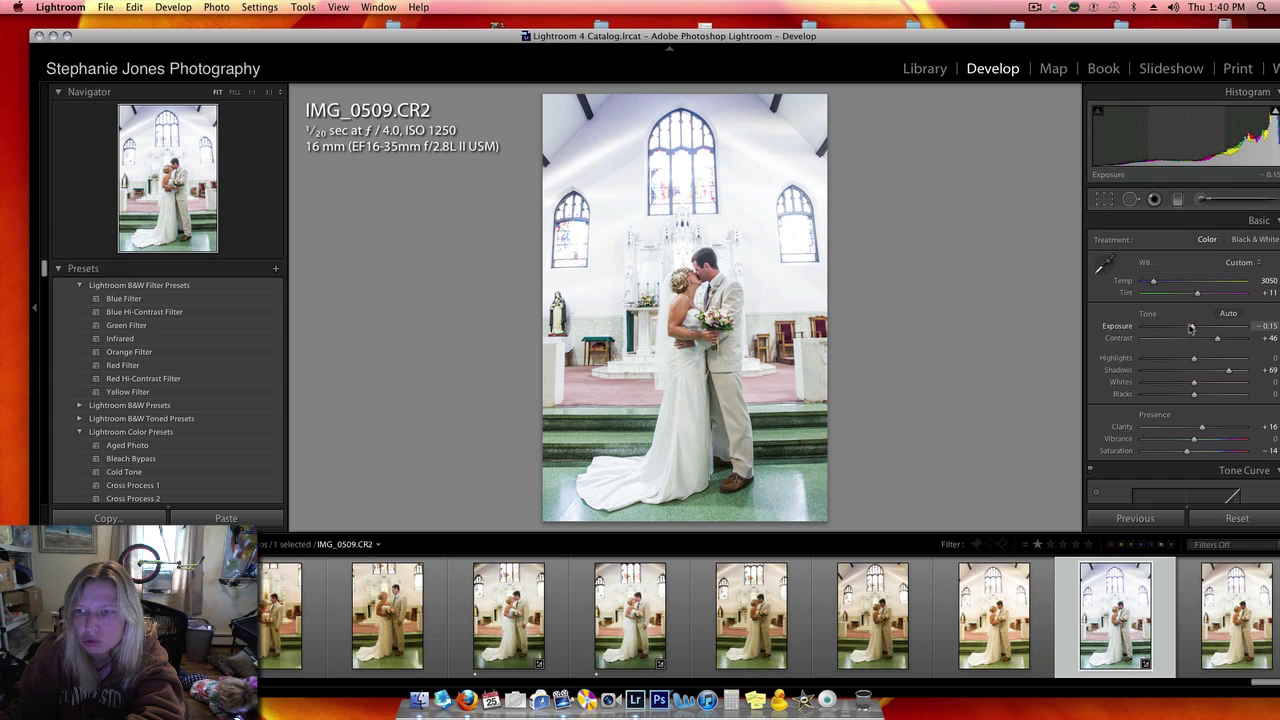
{"action": "left_click_drag", "start_coordinate": [1190, 328], "coordinate": [1189, 328]}
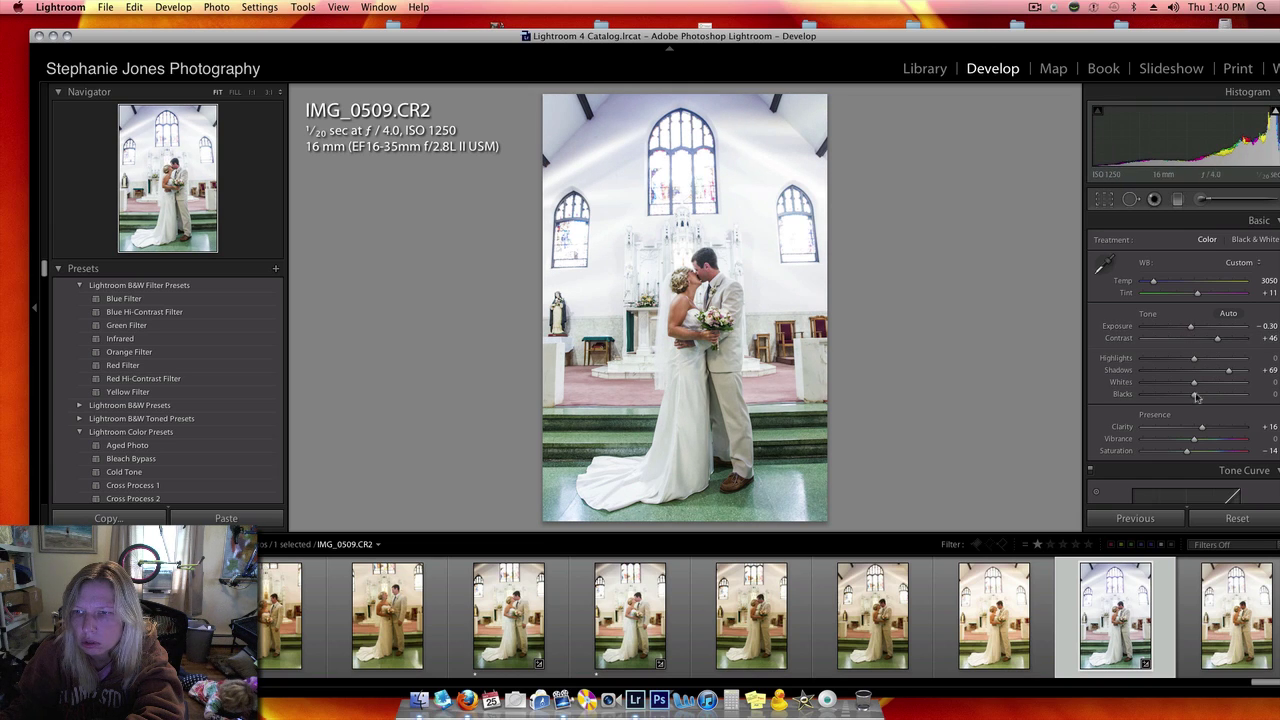
{"action": "left_click_drag", "start_coordinate": [1176, 400], "coordinate": [1157, 405]}
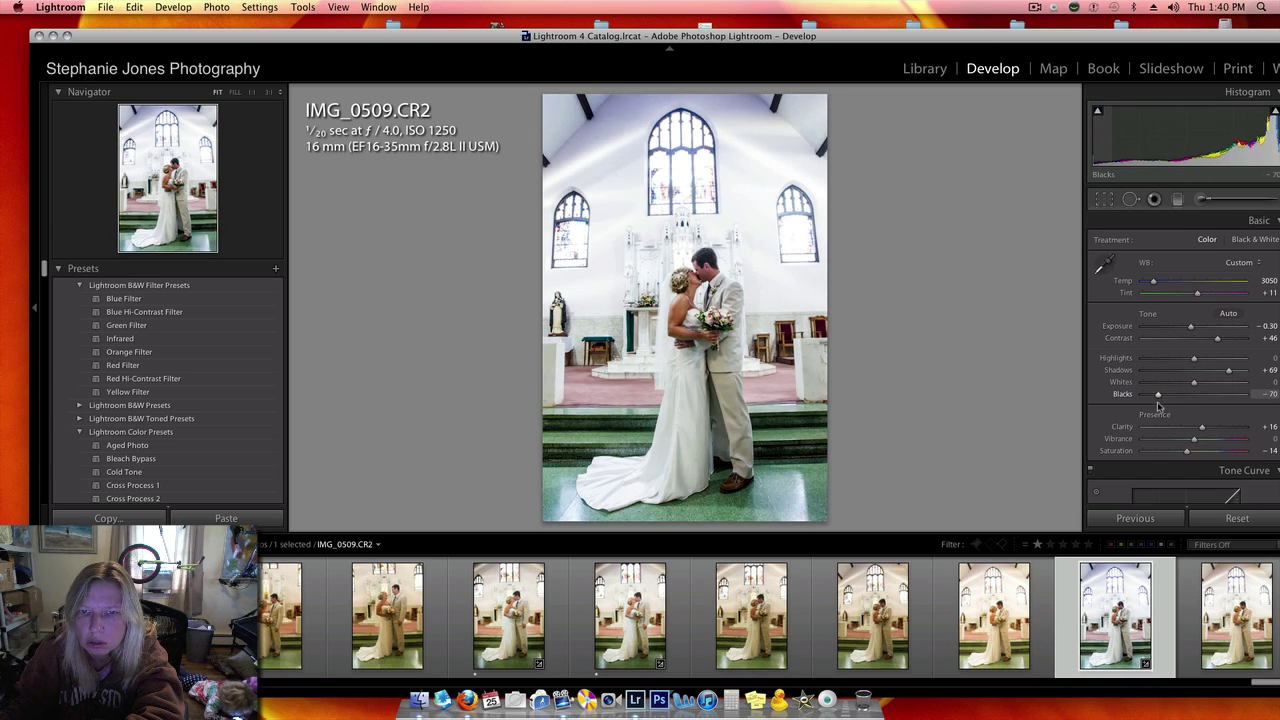
{"action": "key", "text": "1"}
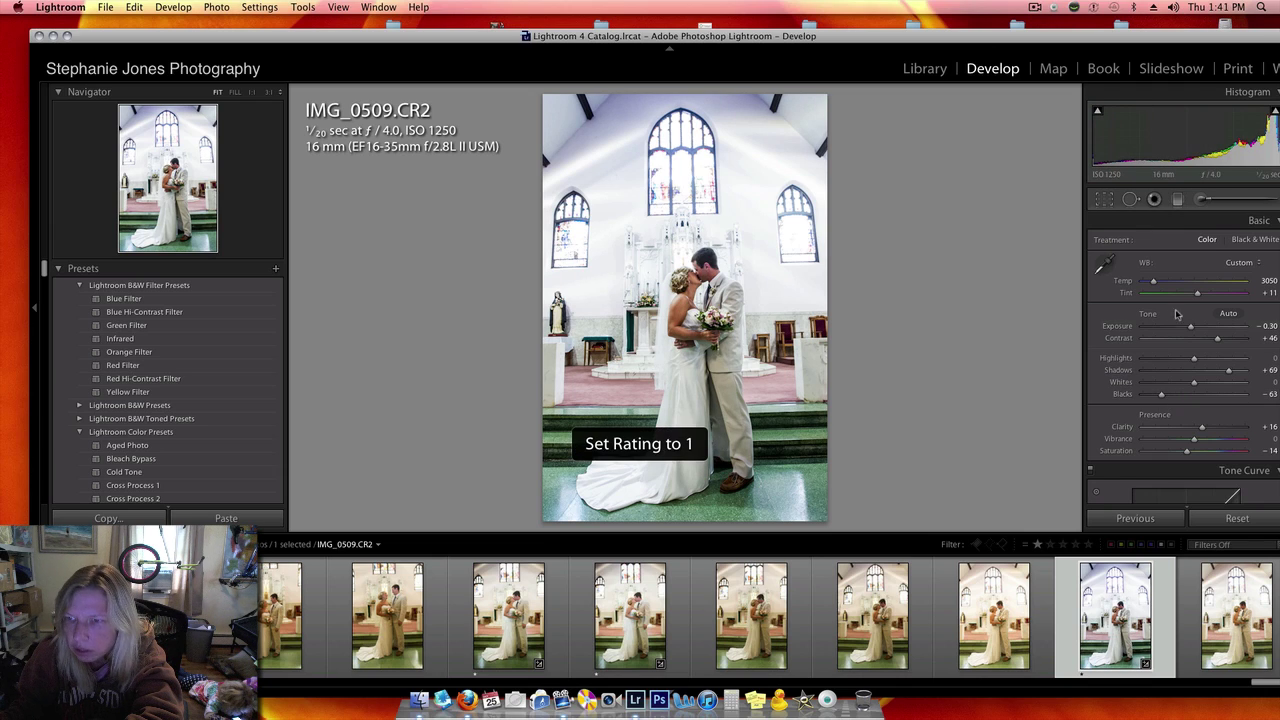
{"action": "key", "text": "1"}
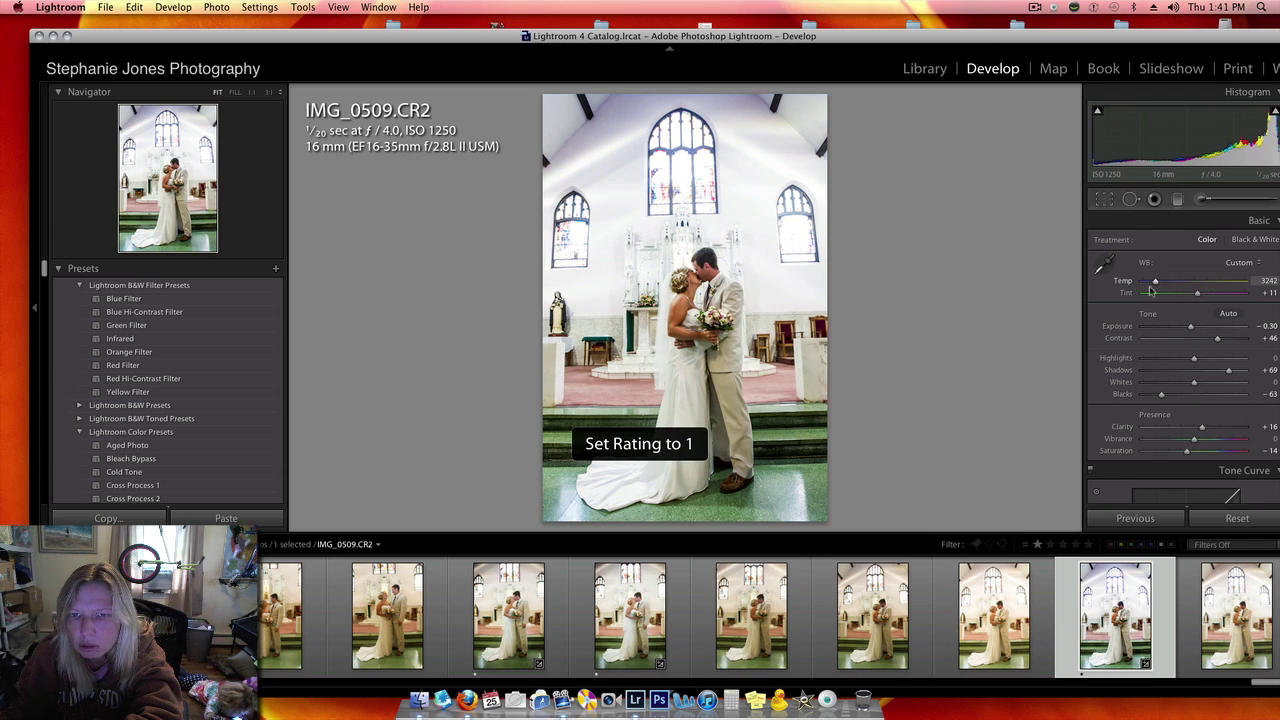
Open IMG_0507, neutralise its yellow cast, and raise Exposure to +0.95 and Clarity to +22
{"action": "left_click", "coordinate": [925, 604]}
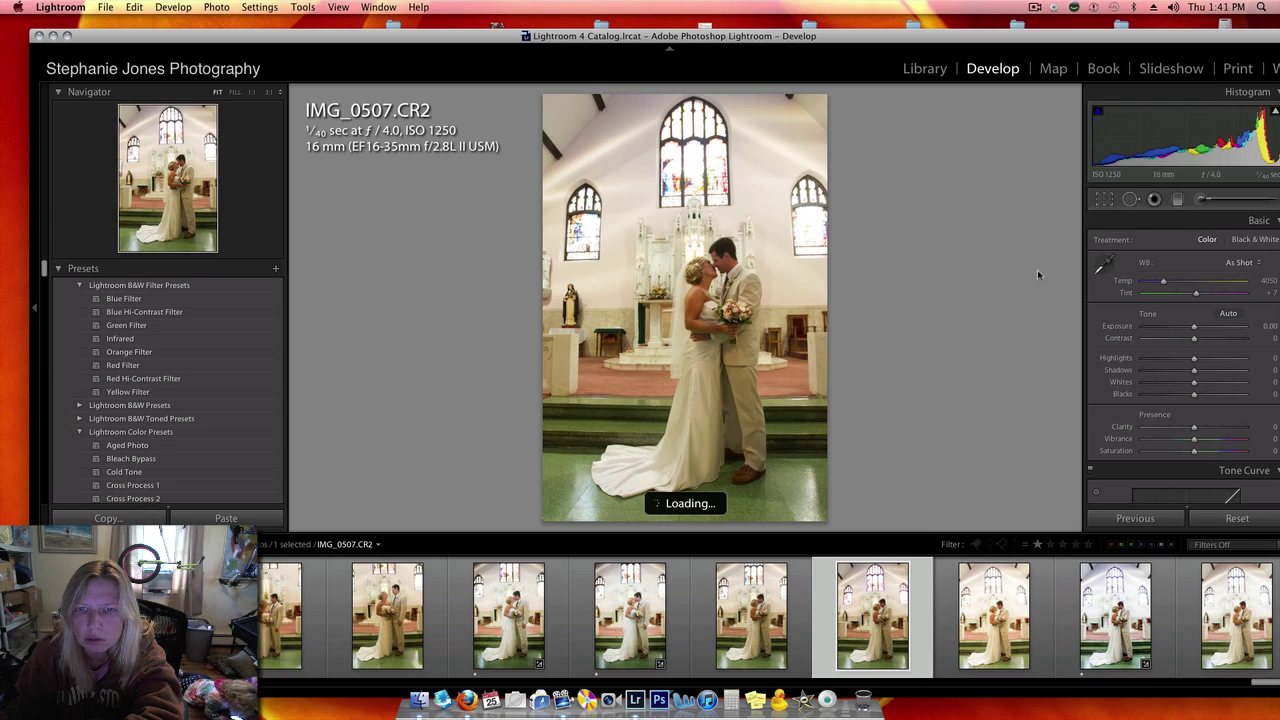
{"action": "left_click", "coordinate": [1103, 266]}
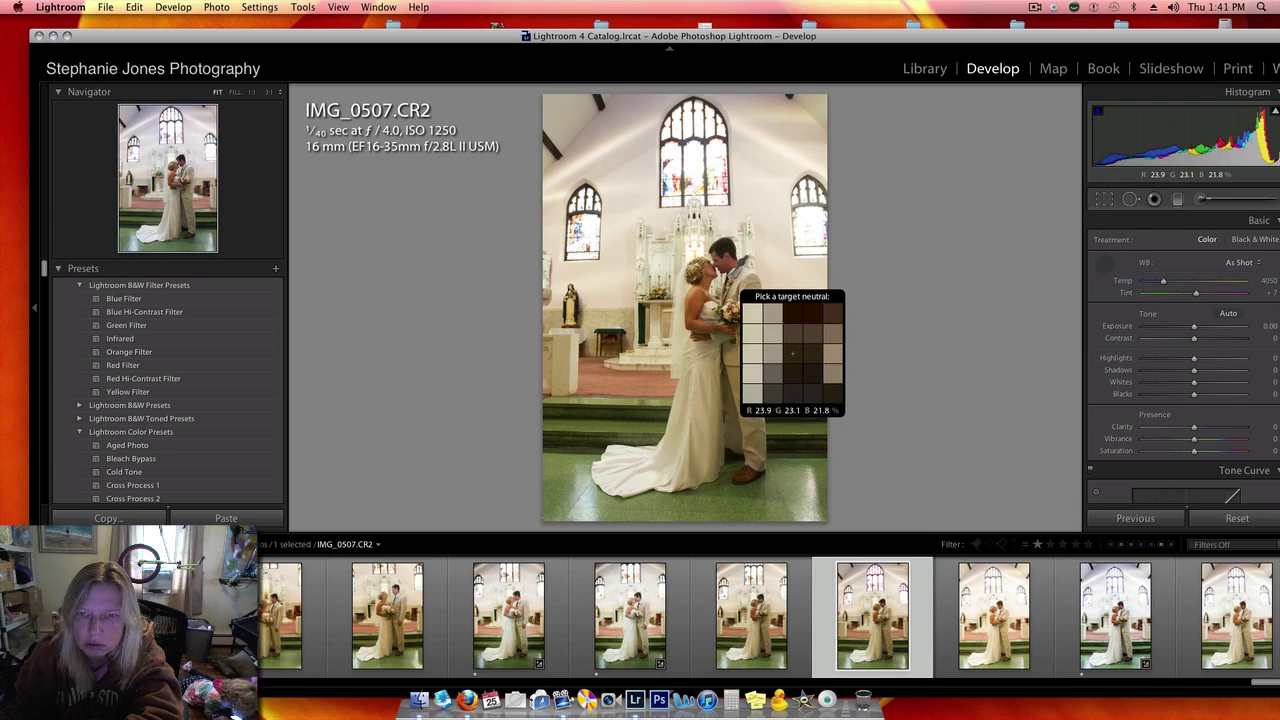
{"action": "left_click", "coordinate": [728, 280]}
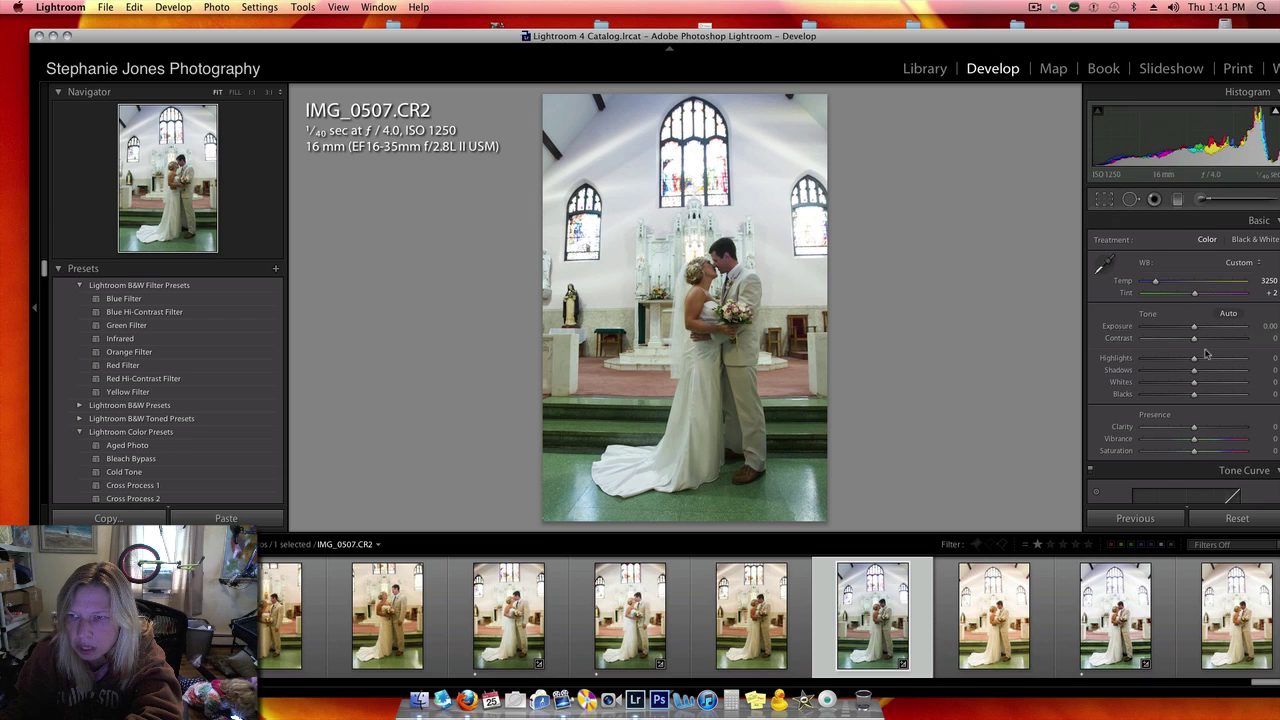
{"action": "left_click_drag", "start_coordinate": [1197, 329], "coordinate": [1202, 340]}
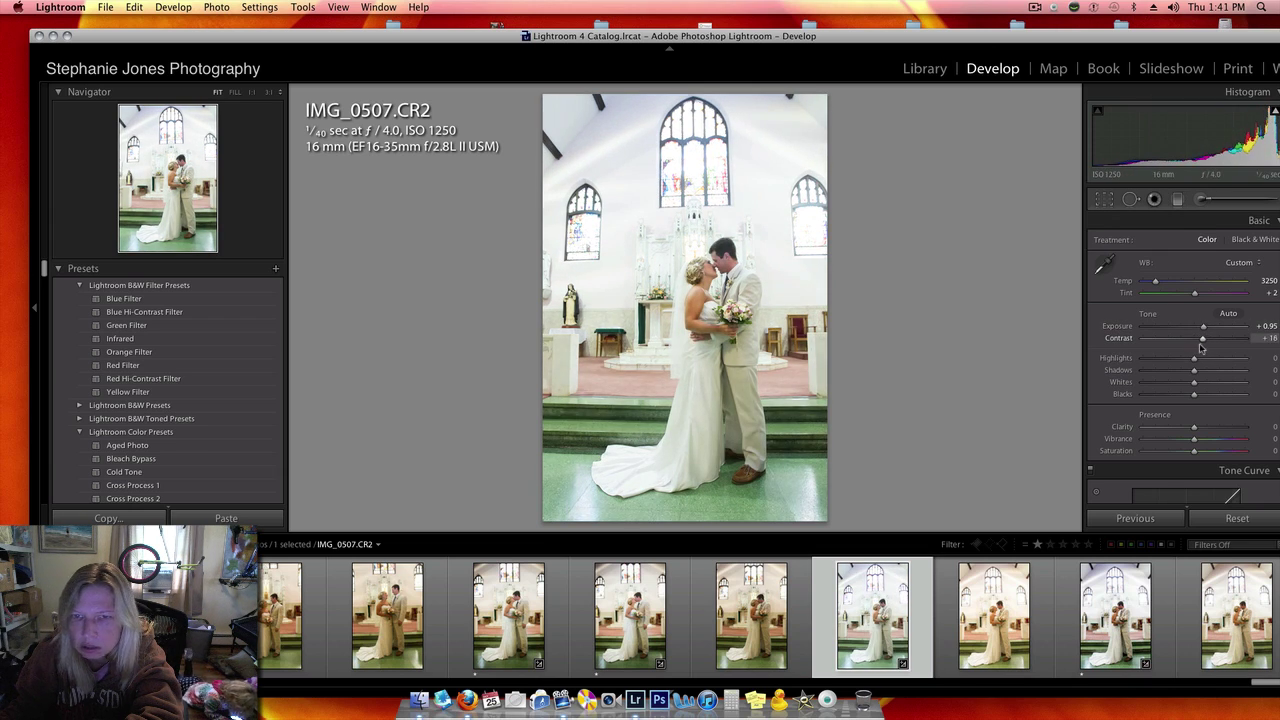
{"action": "left_click_drag", "start_coordinate": [1194, 428], "coordinate": [1206, 430]}
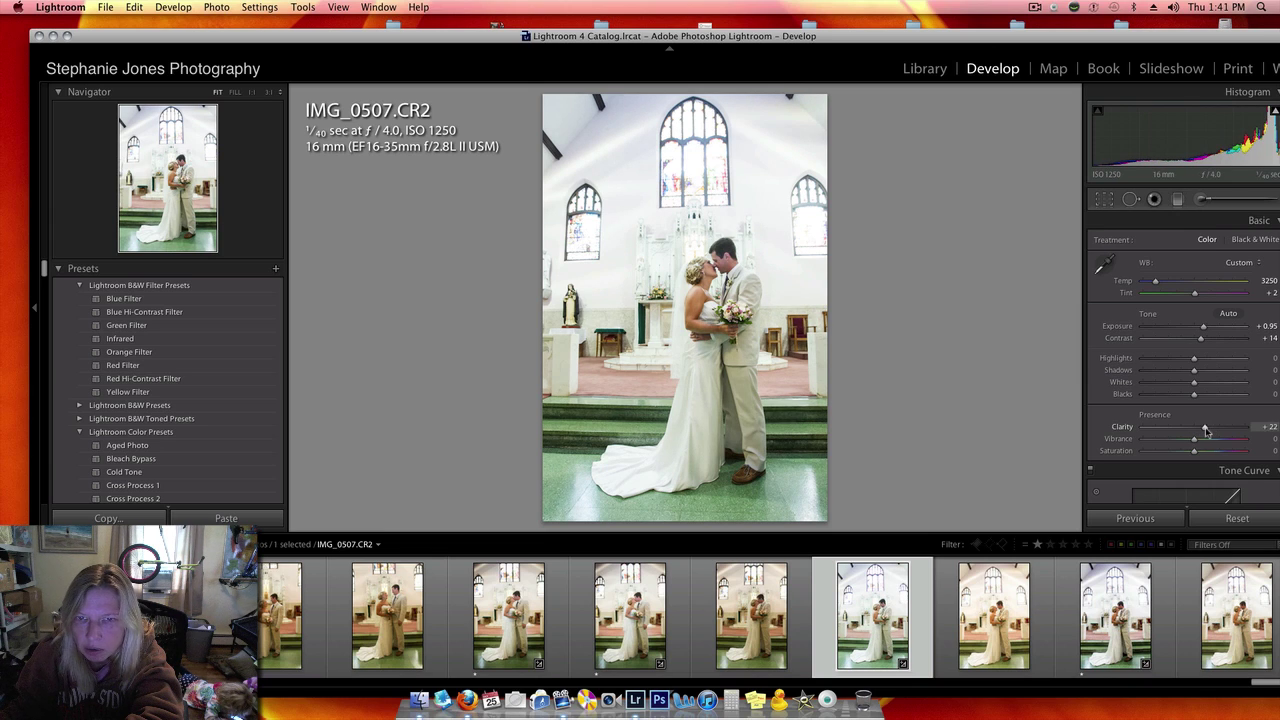
Tighten IMG_0507's crop from the top-right corner and fine-tune the tone sliders
{"action": "left_click", "coordinate": [1105, 199]}
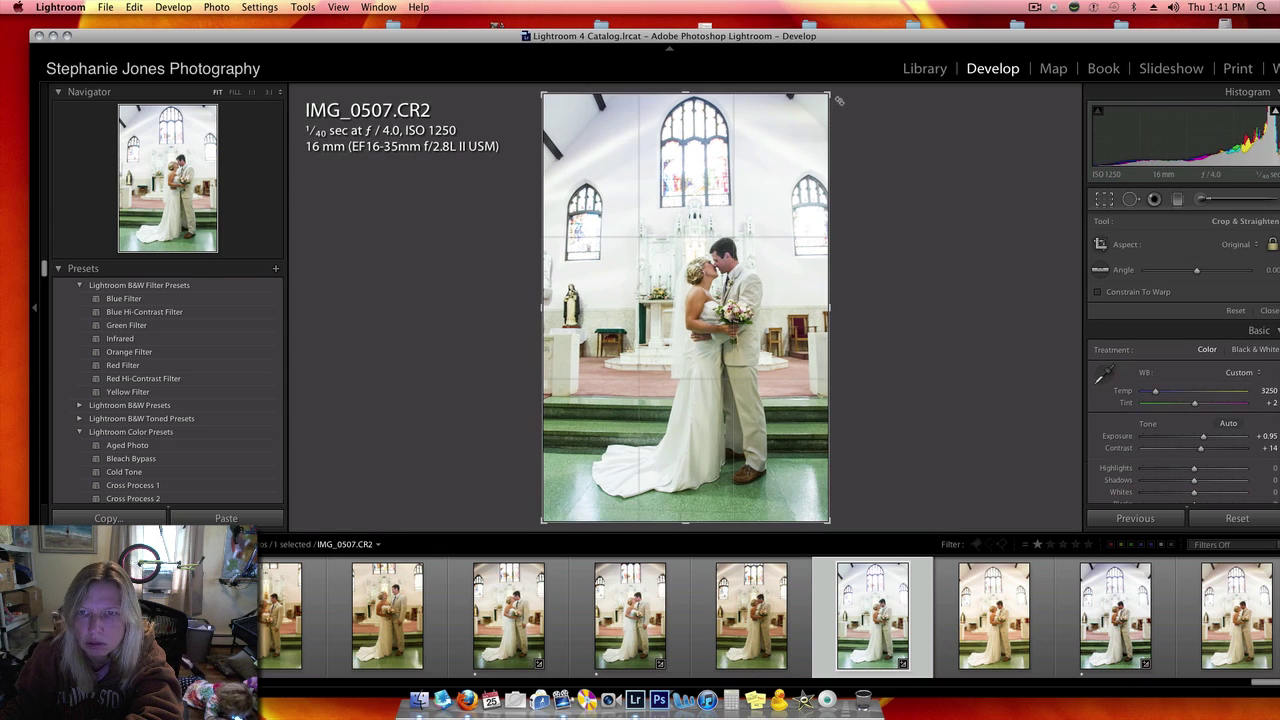
{"action": "left_click_drag", "start_coordinate": [828, 96], "coordinate": [818, 110]}
{"action": "key", "text": "Return"}
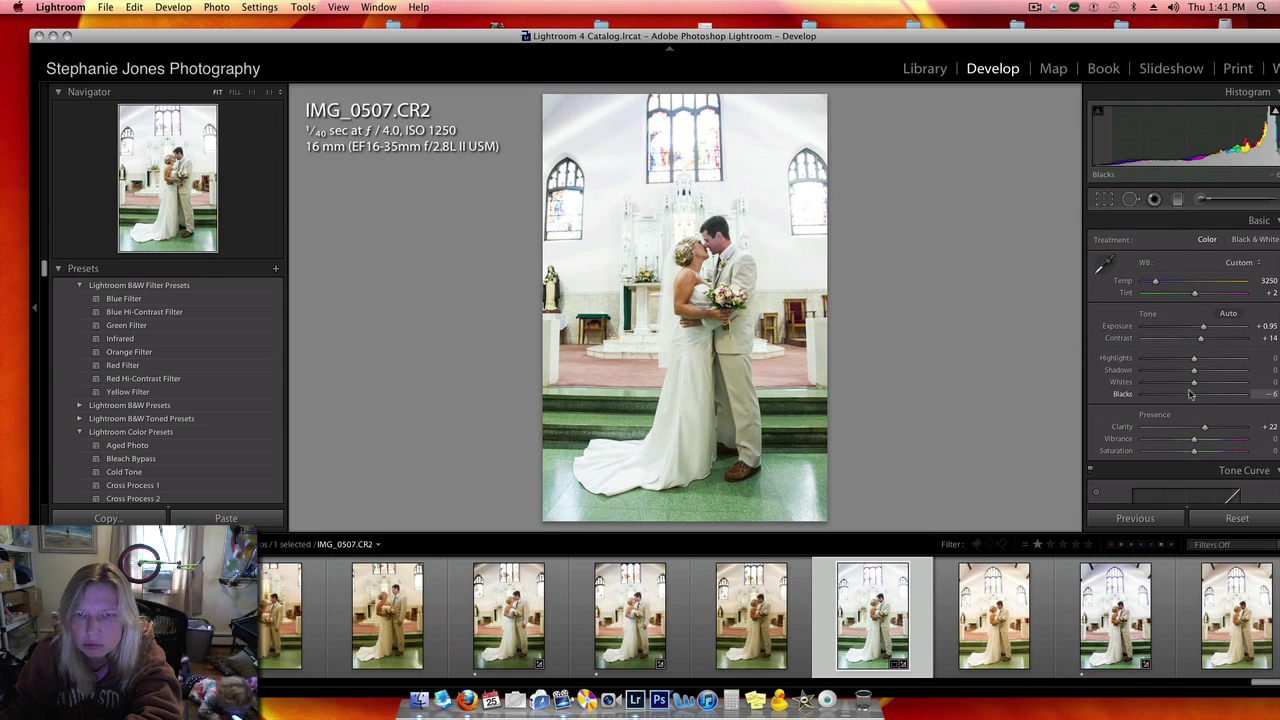
{"action": "left_click_drag", "start_coordinate": [1203, 327], "coordinate": [1120, 362]}
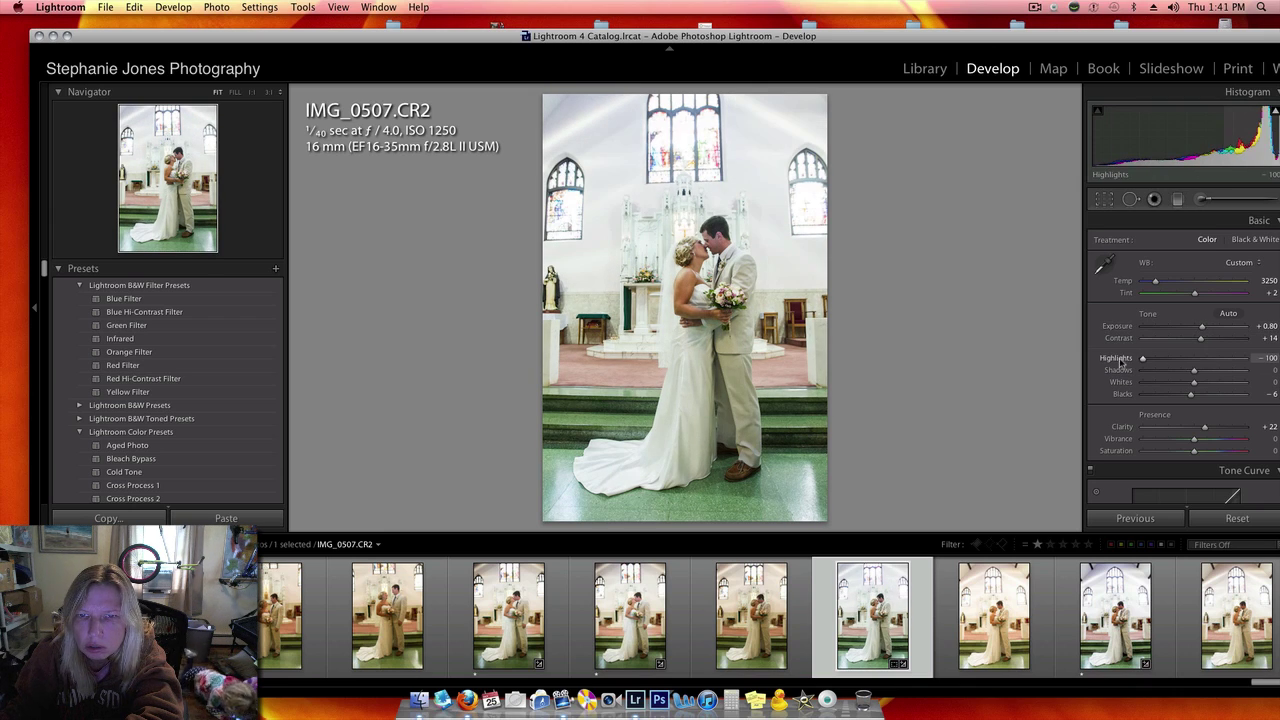
{"action": "left_click_drag", "start_coordinate": [1202, 327], "coordinate": [1202, 338]}
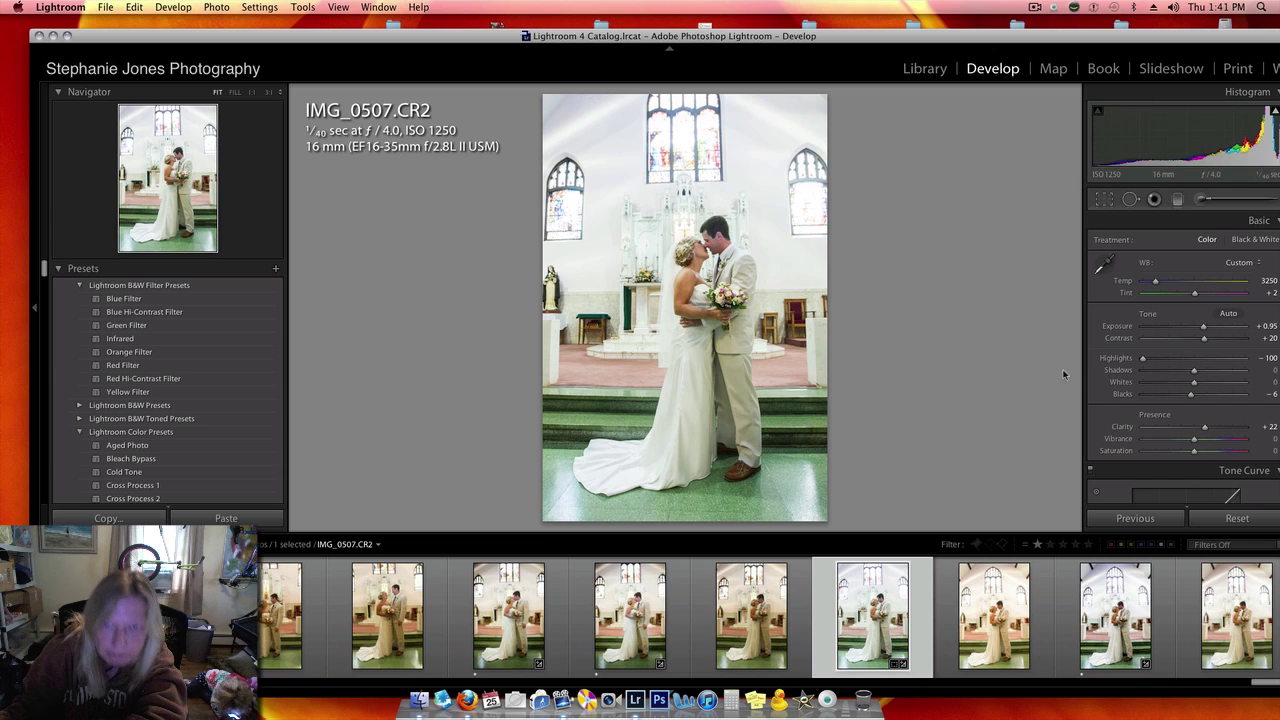
Rate IMG_0507 one star, bring up IMG_0502 in Develop, then open ScreenFlow's dock options
{"action": "key", "text": "1"}
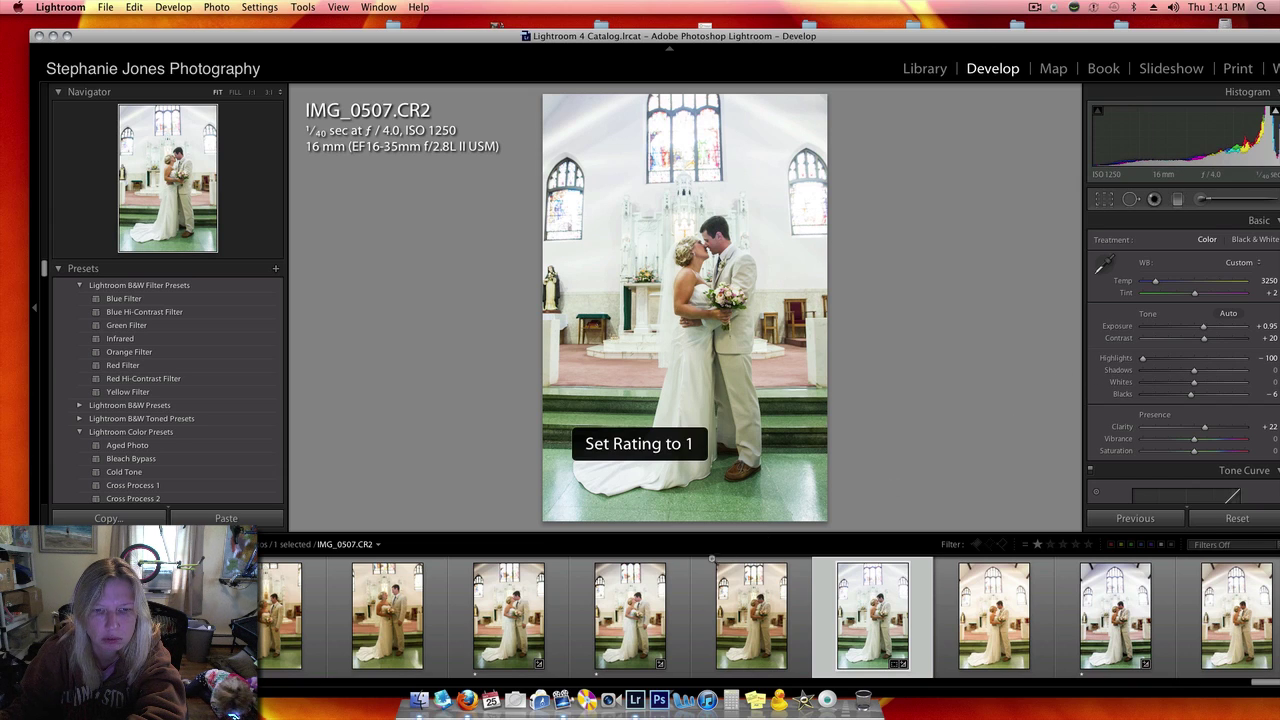
{"action": "left_click", "coordinate": [413, 568]}
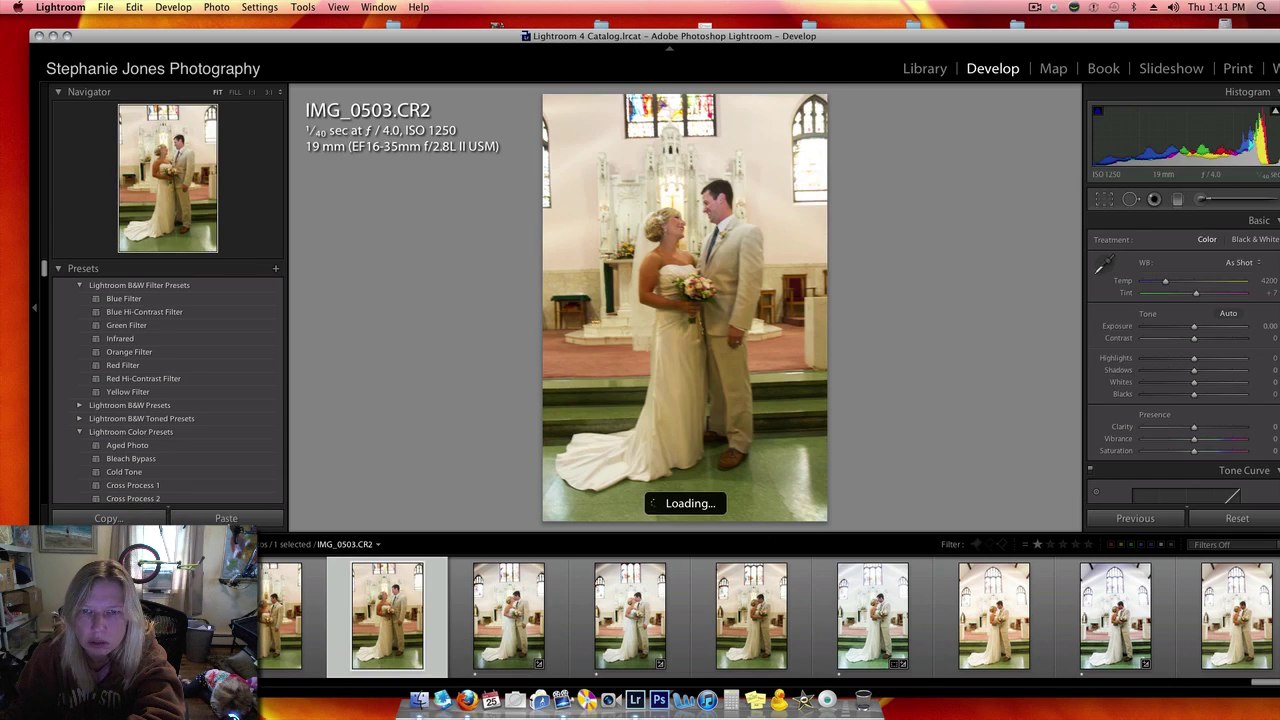
{"action": "left_click", "coordinate": [313, 641]}
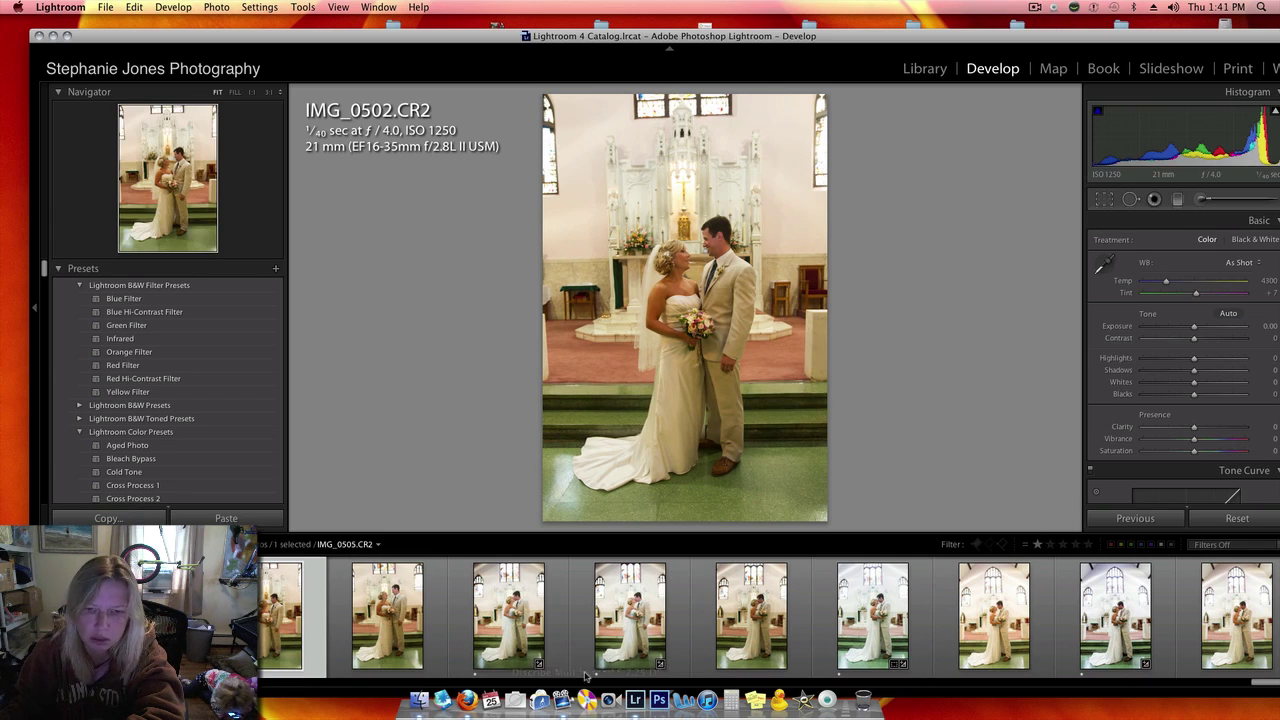
{"action": "right_click", "coordinate": [562, 700]}
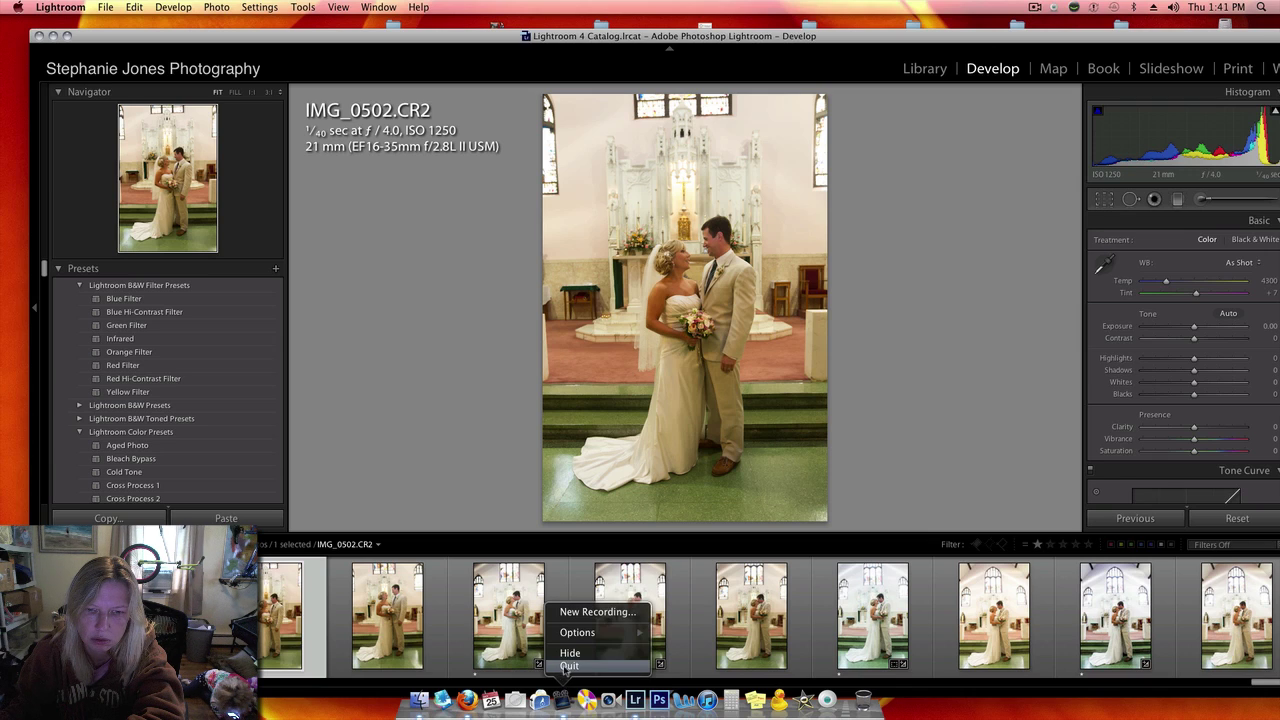